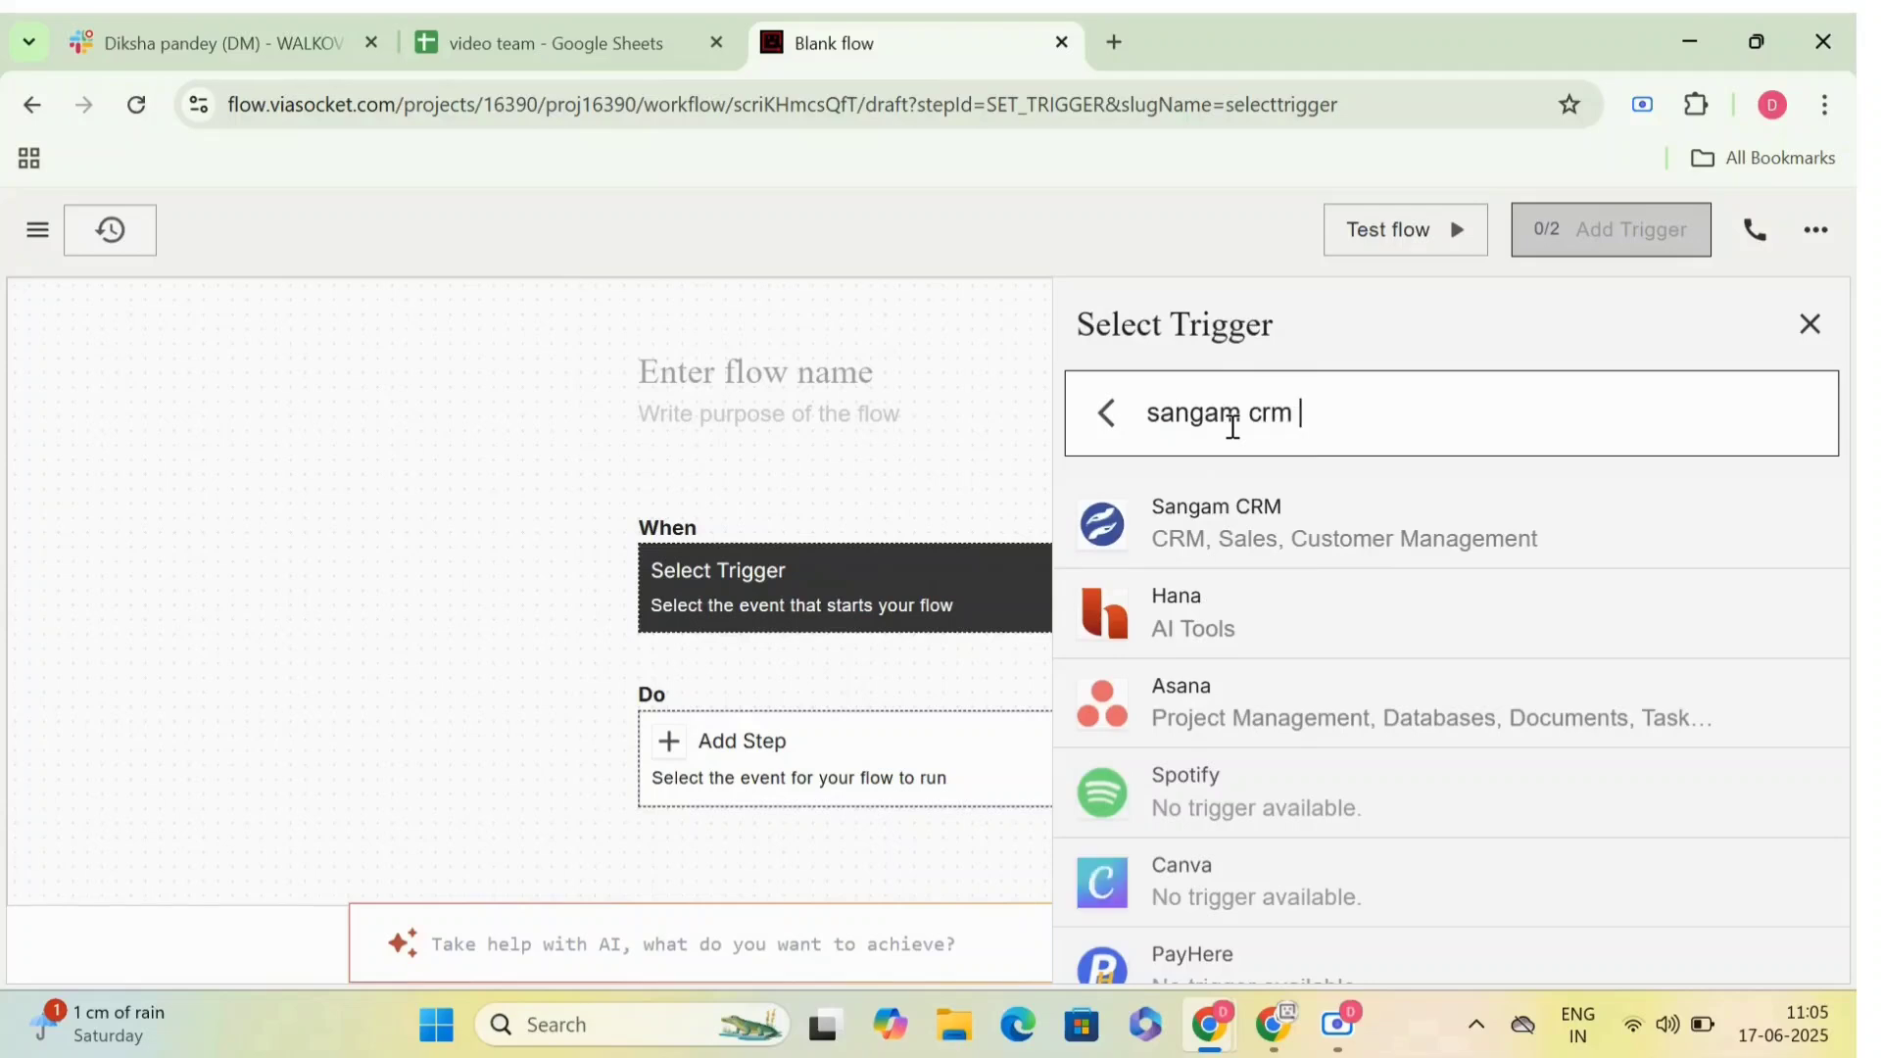
- Set Sangam CRM's New Lead Created event as the flow's trigger
{"action": "left_click", "coordinate": [1240, 520]}
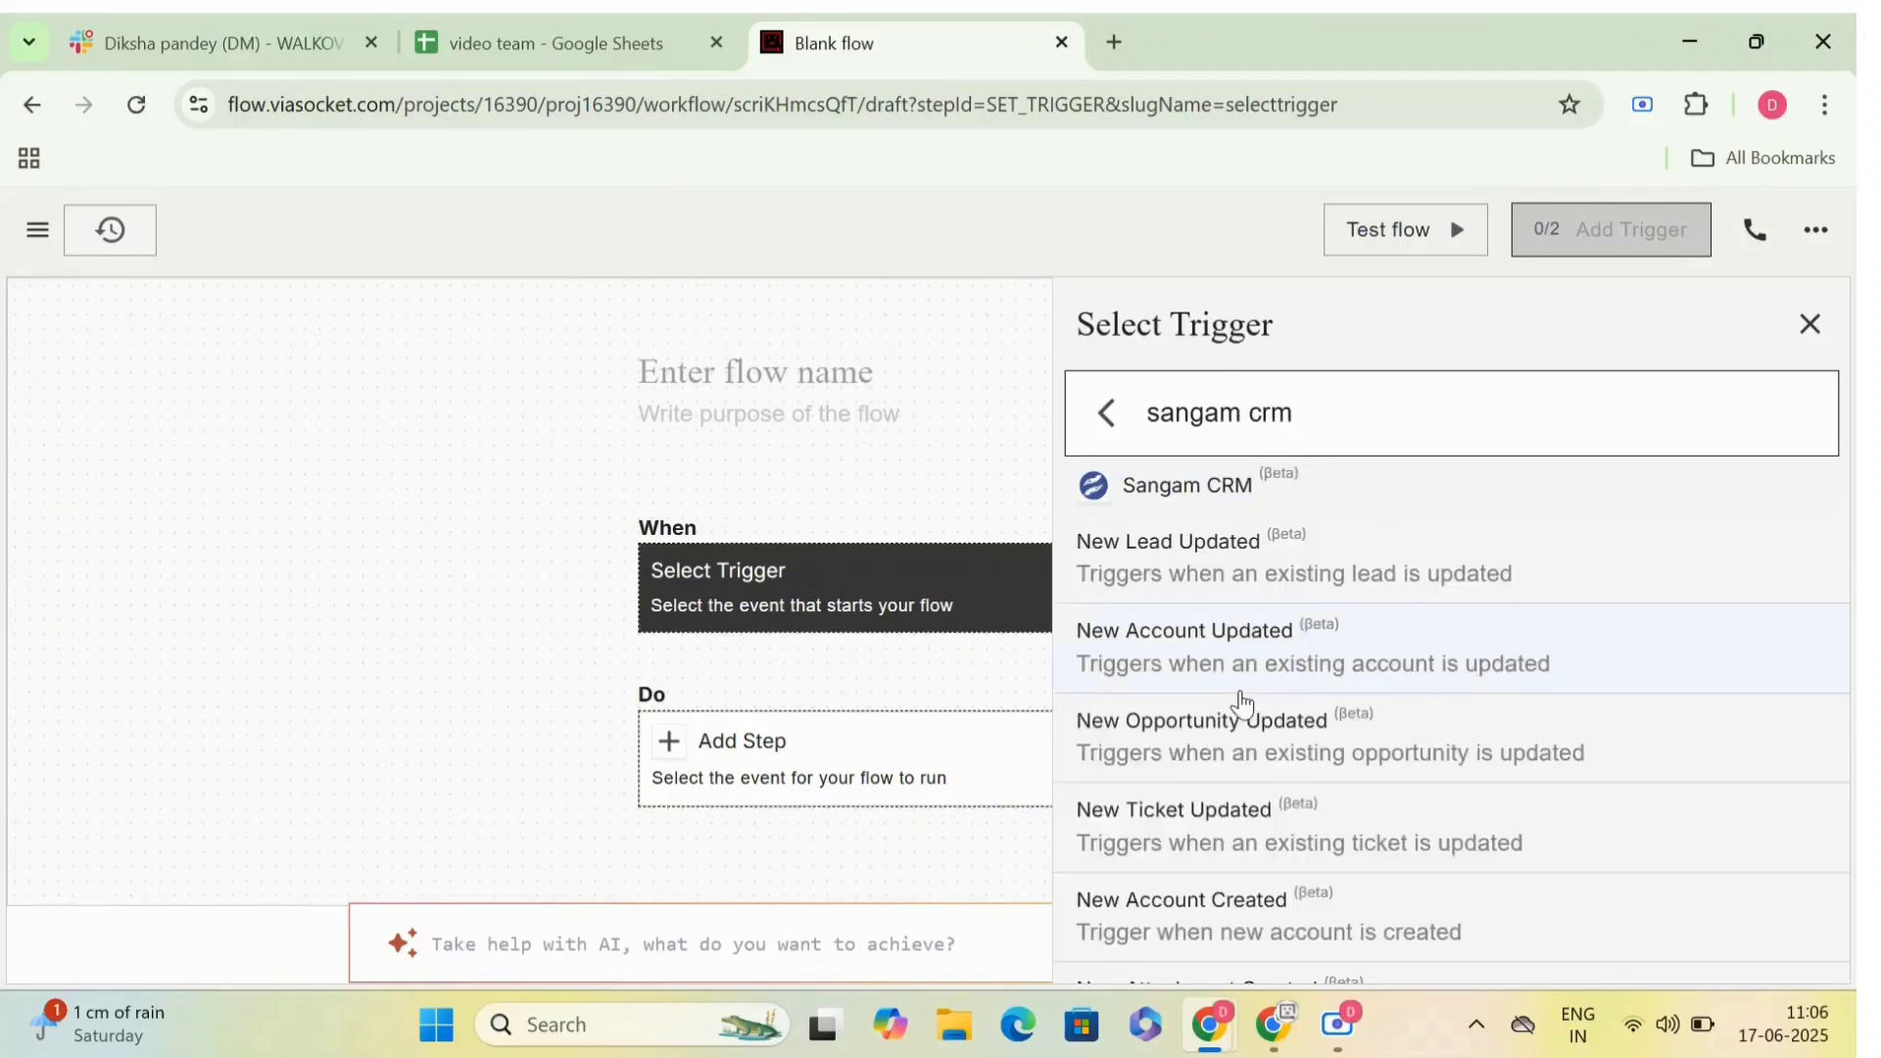
{"action": "scroll", "coordinate": [1240, 703], "scroll_direction": "down", "scroll_amount": 8}
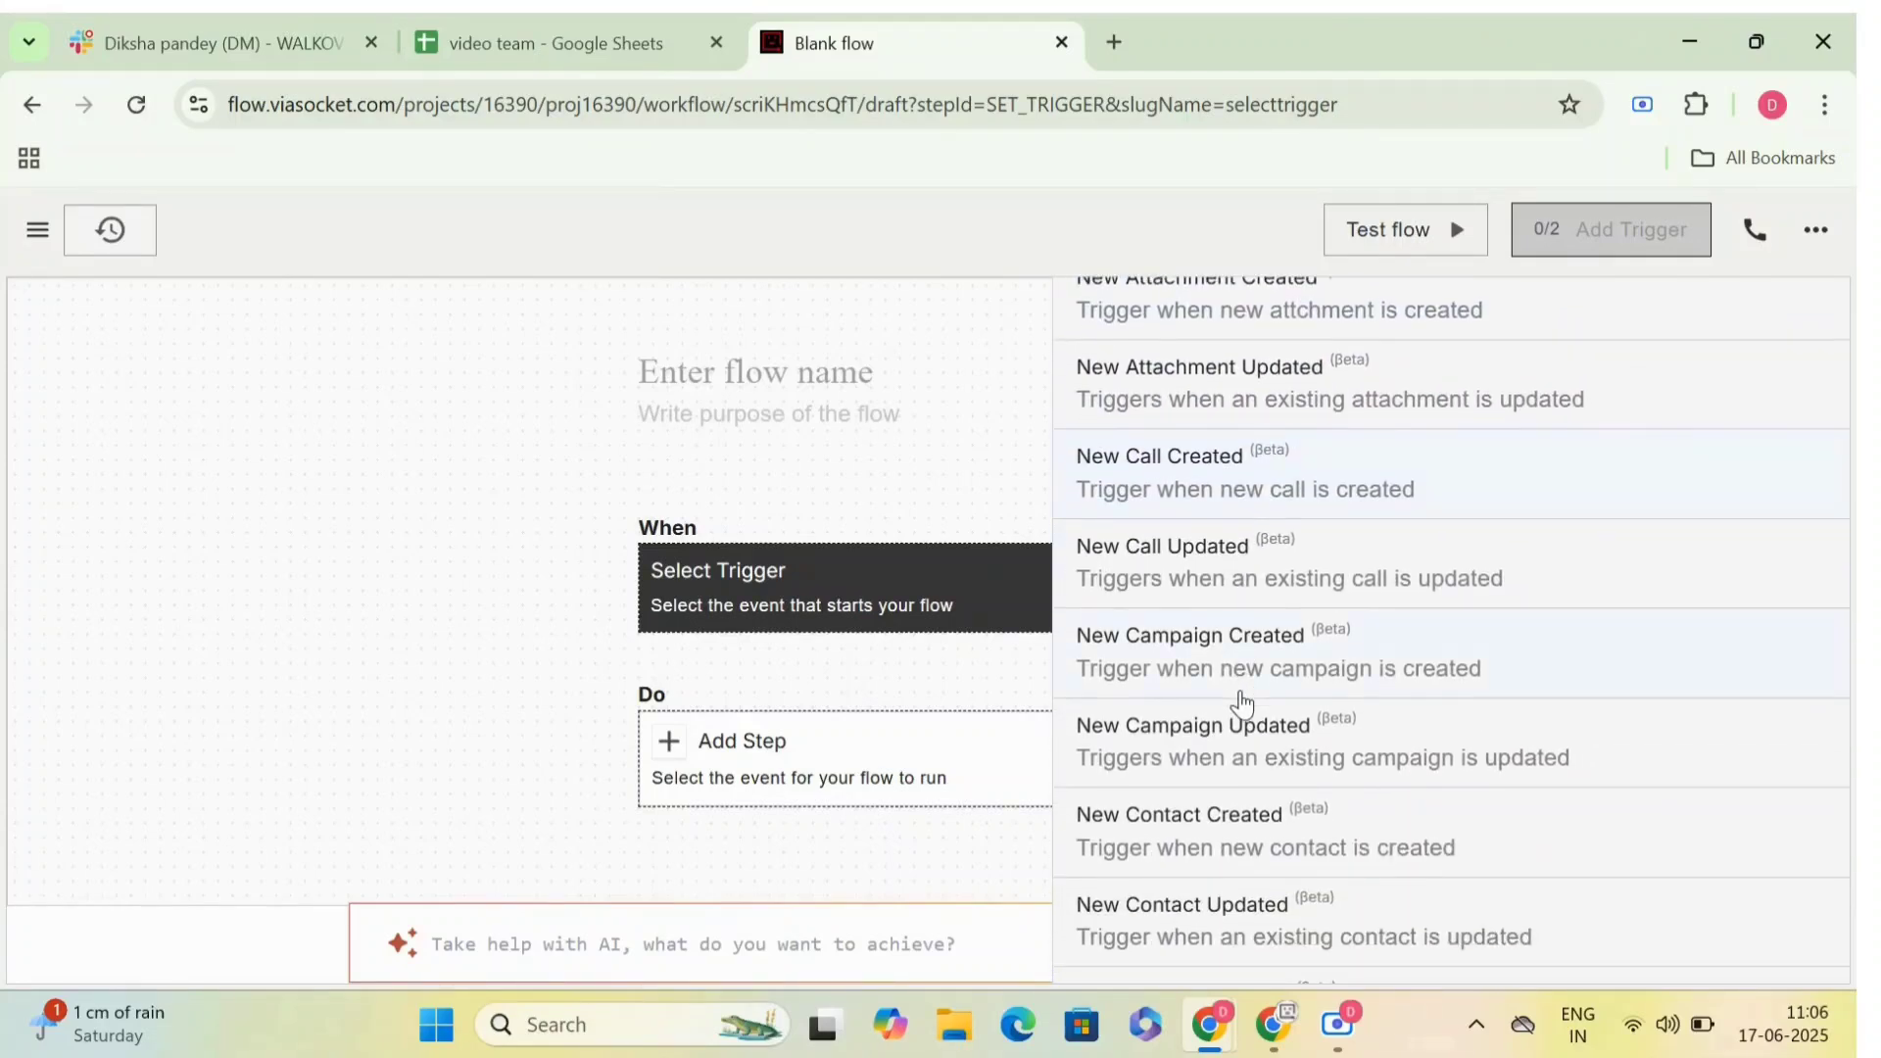
{"action": "scroll", "coordinate": [1242, 704], "scroll_direction": "down", "scroll_amount": 5}
{"action": "scroll", "coordinate": [1243, 703], "scroll_direction": "down", "scroll_amount": 2}
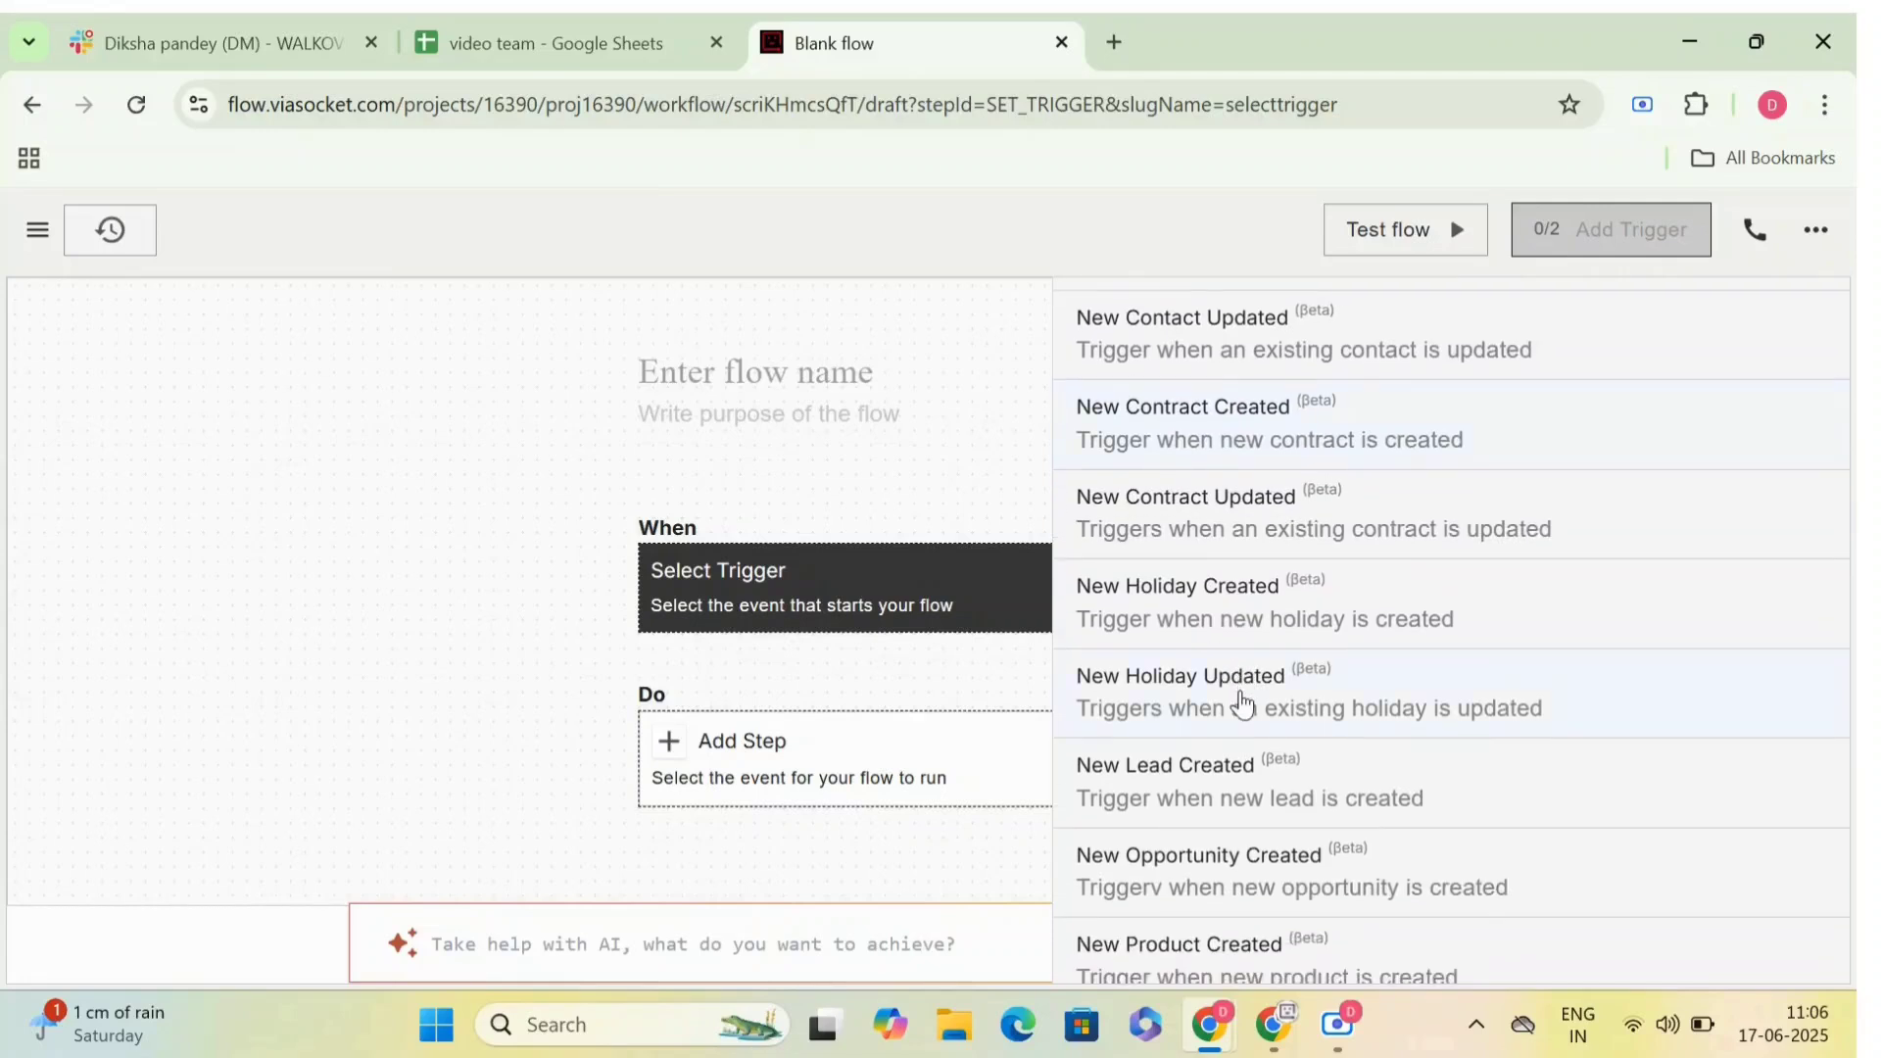
{"action": "left_click", "coordinate": [1242, 711]}
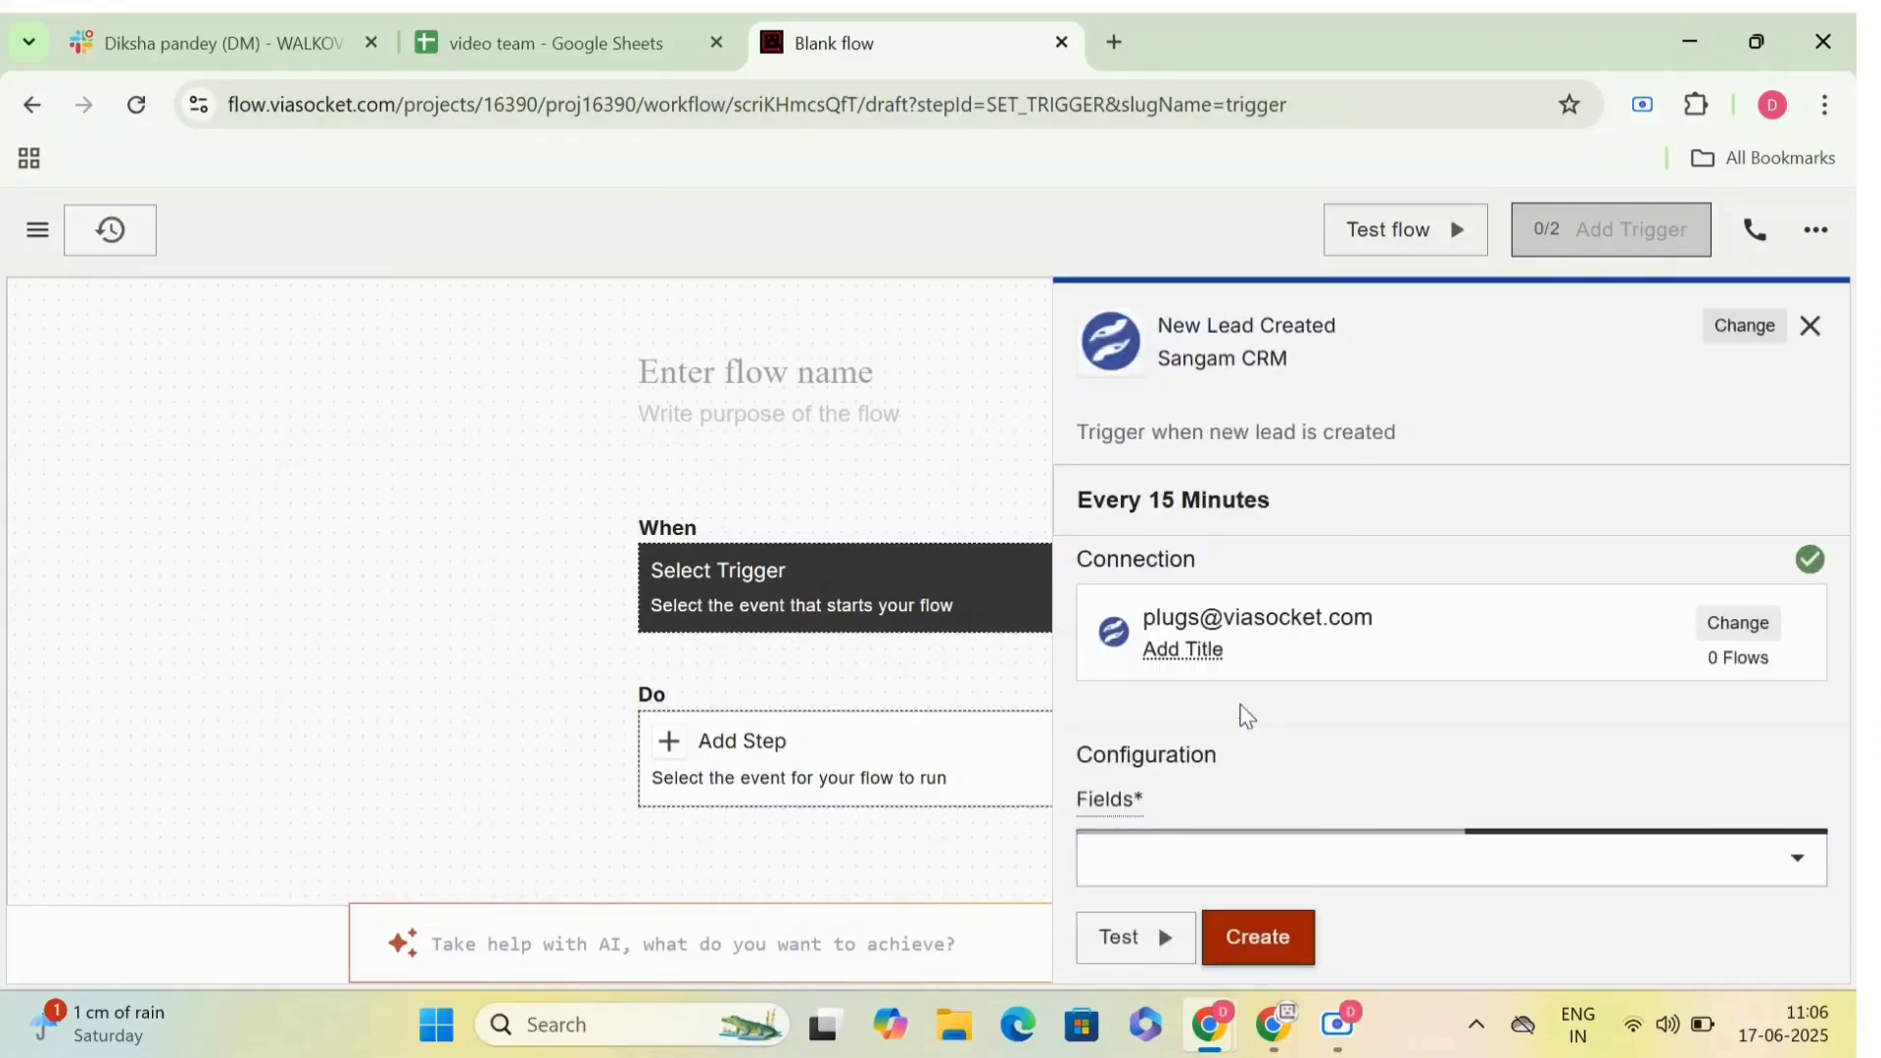
- Review the form for adding a new Sangam CRM connection, close it unfilled, and select the existing connection for the trigger
{"action": "left_click", "coordinate": [1260, 666]}
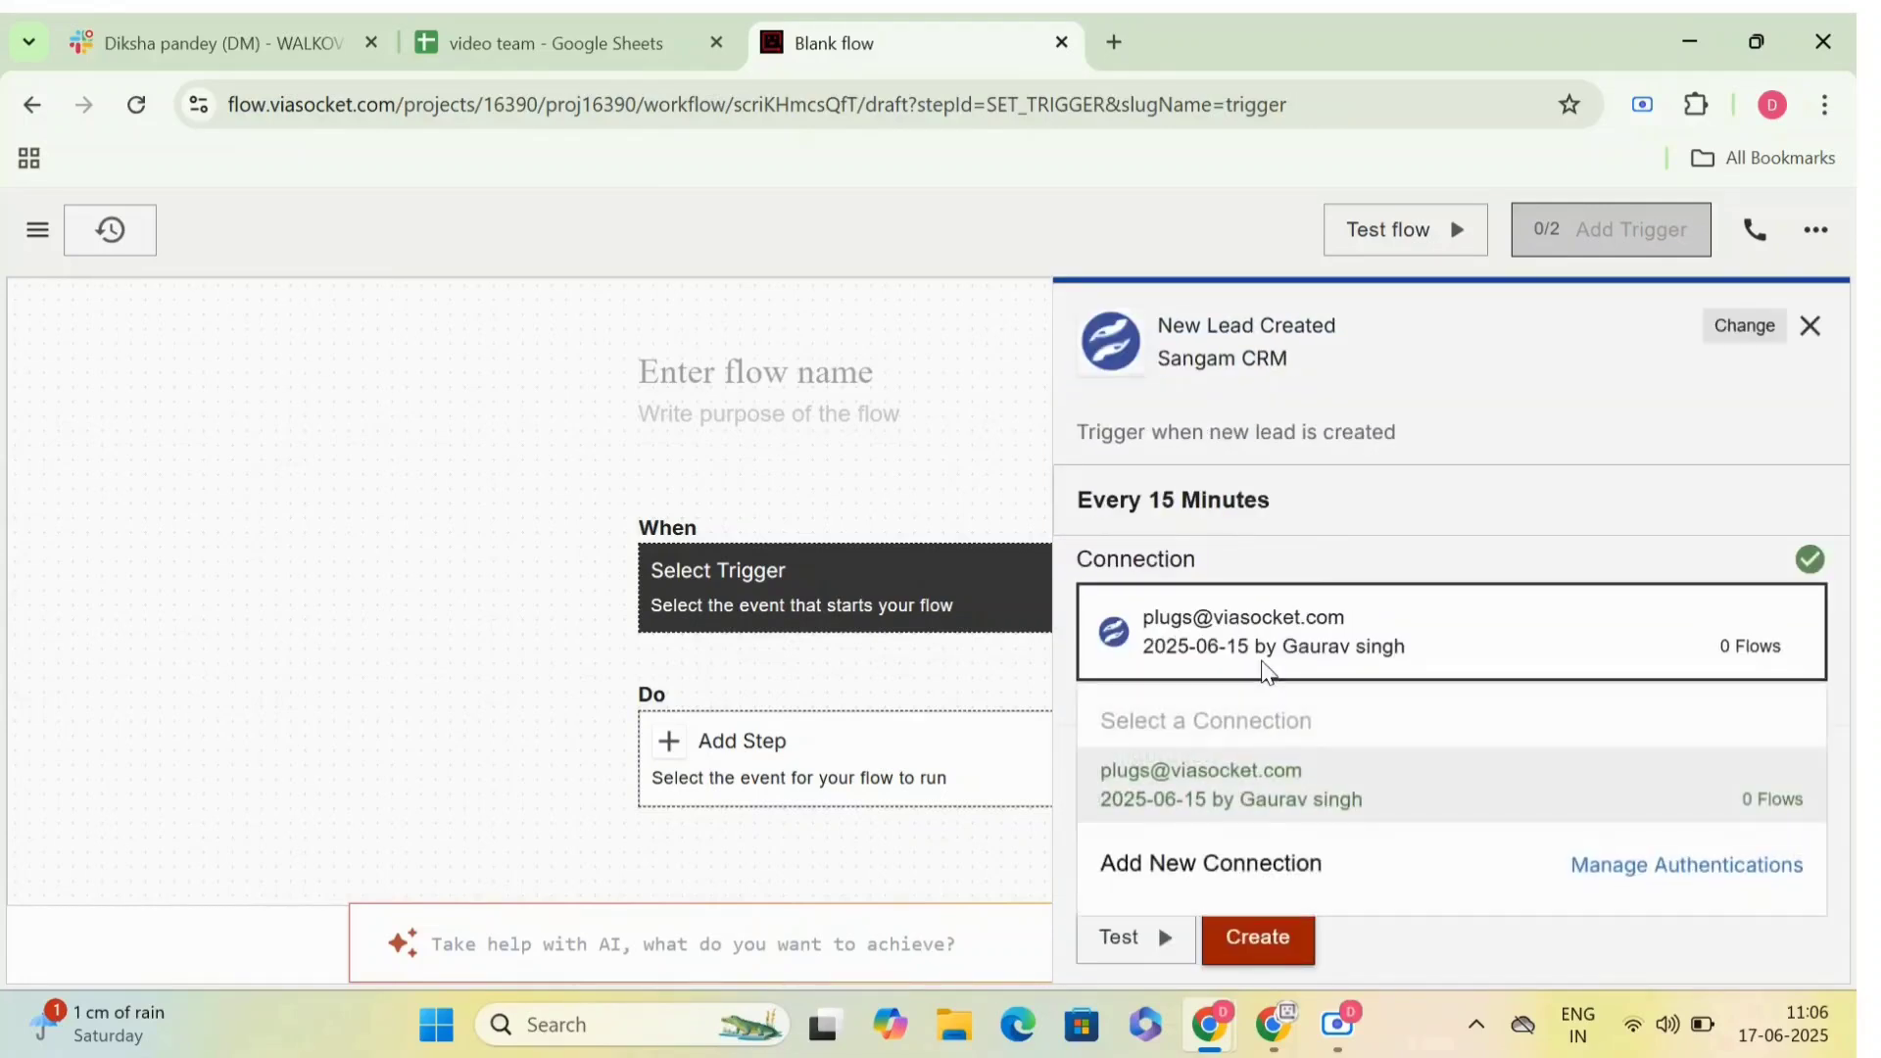
{"action": "left_click", "coordinate": [1242, 893]}
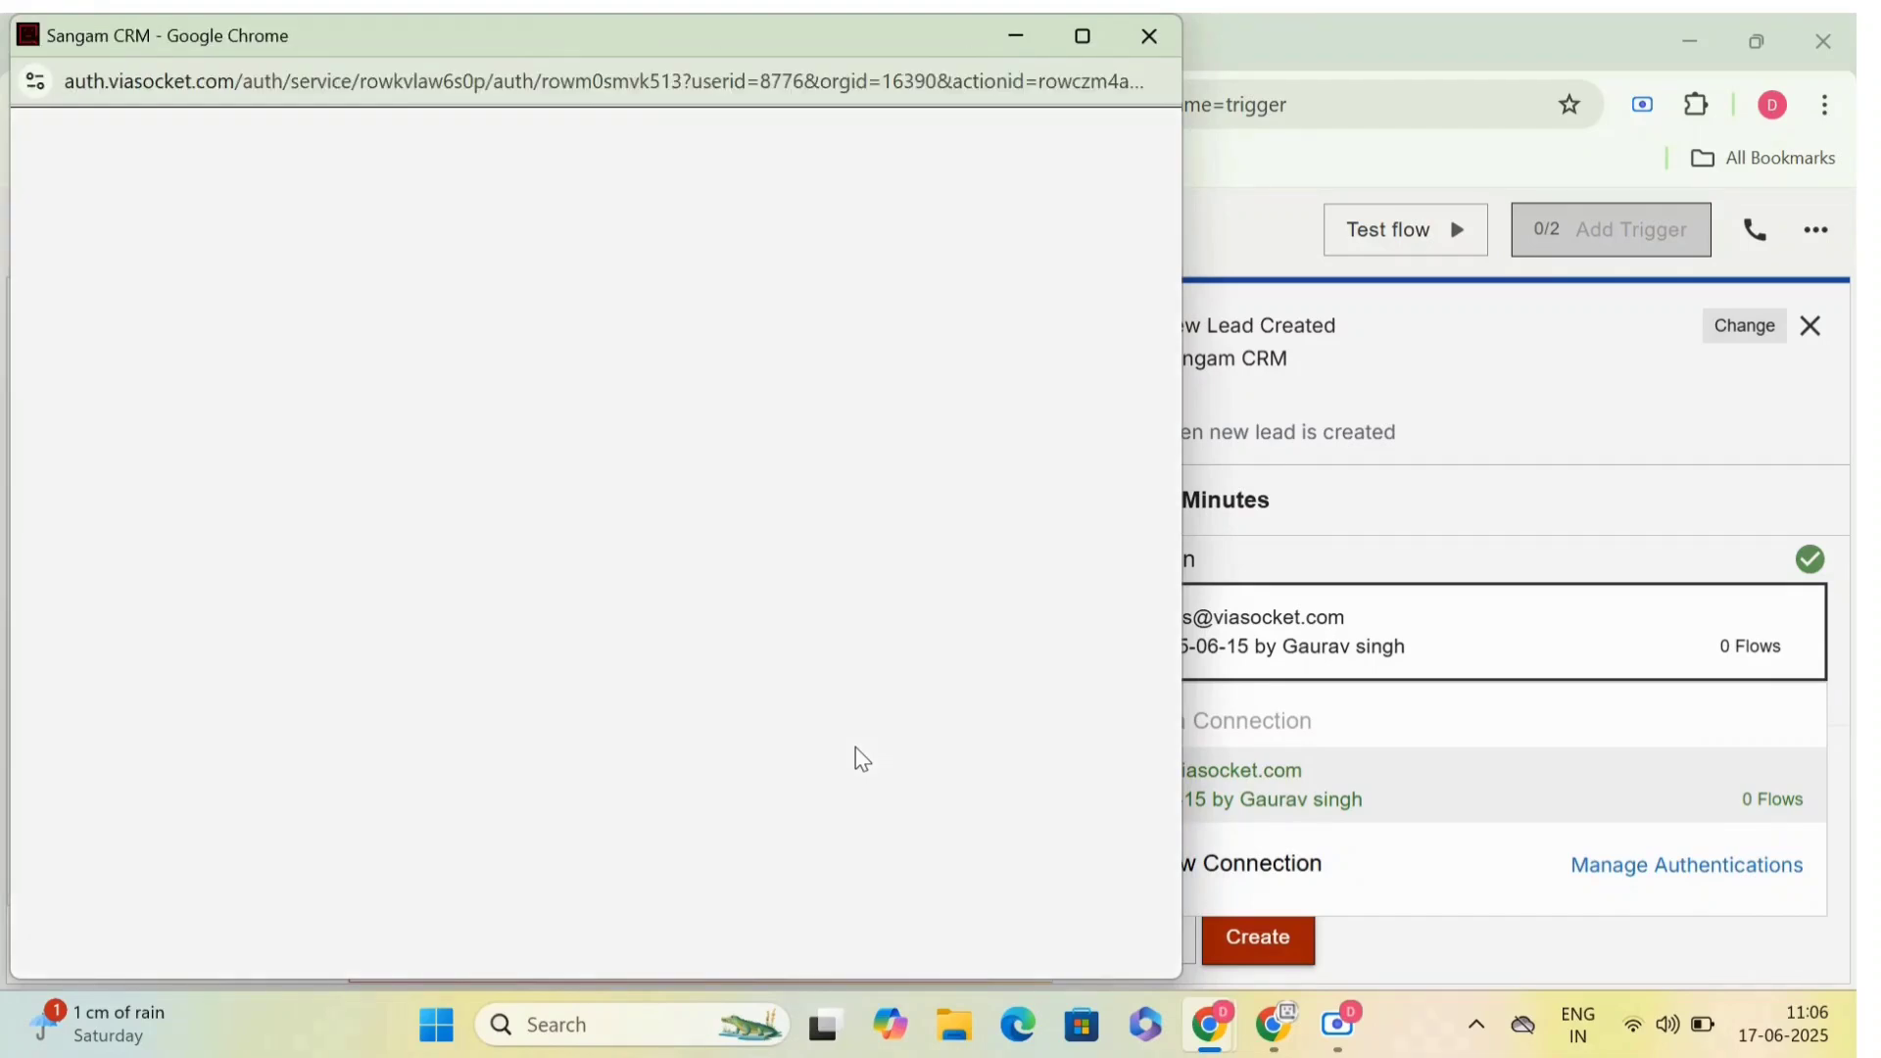
{"action": "scroll", "coordinate": [822, 562], "scroll_direction": "down", "scroll_amount": 2}
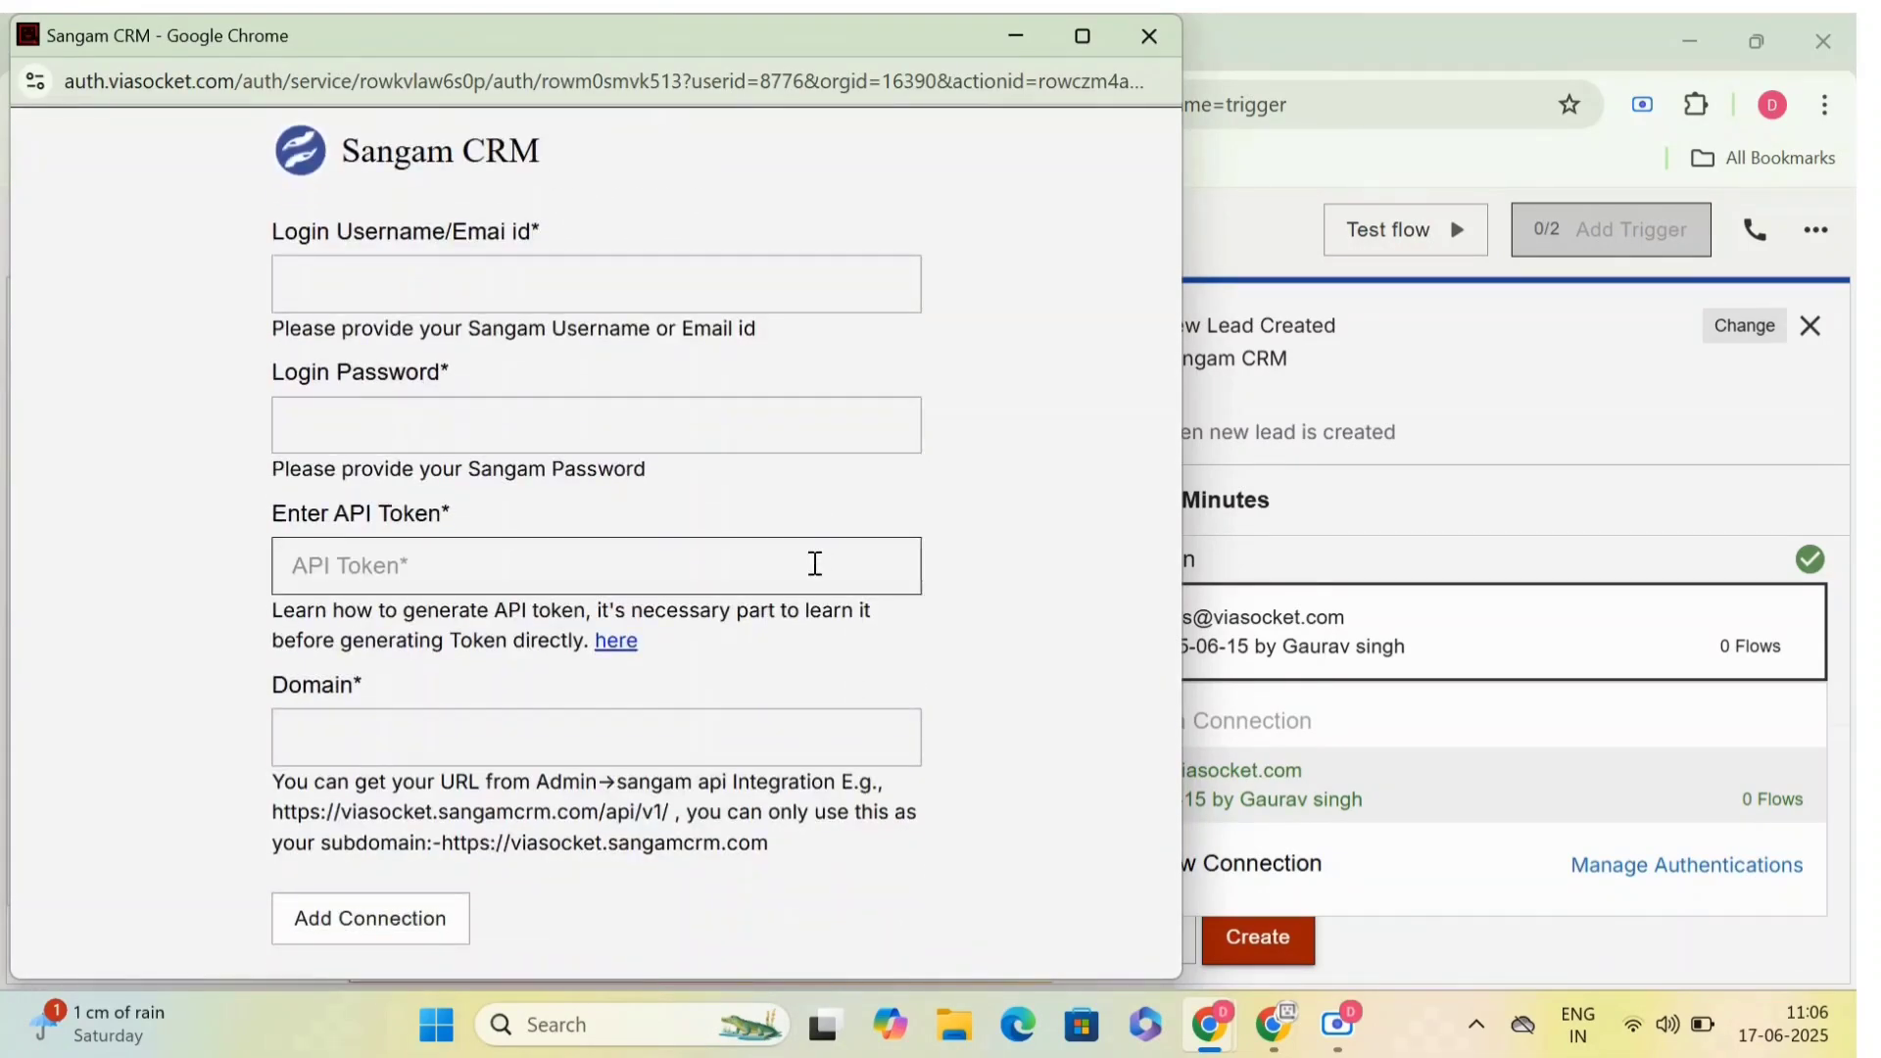
{"action": "scroll", "coordinate": [705, 744], "scroll_direction": "up", "scroll_amount": 2}
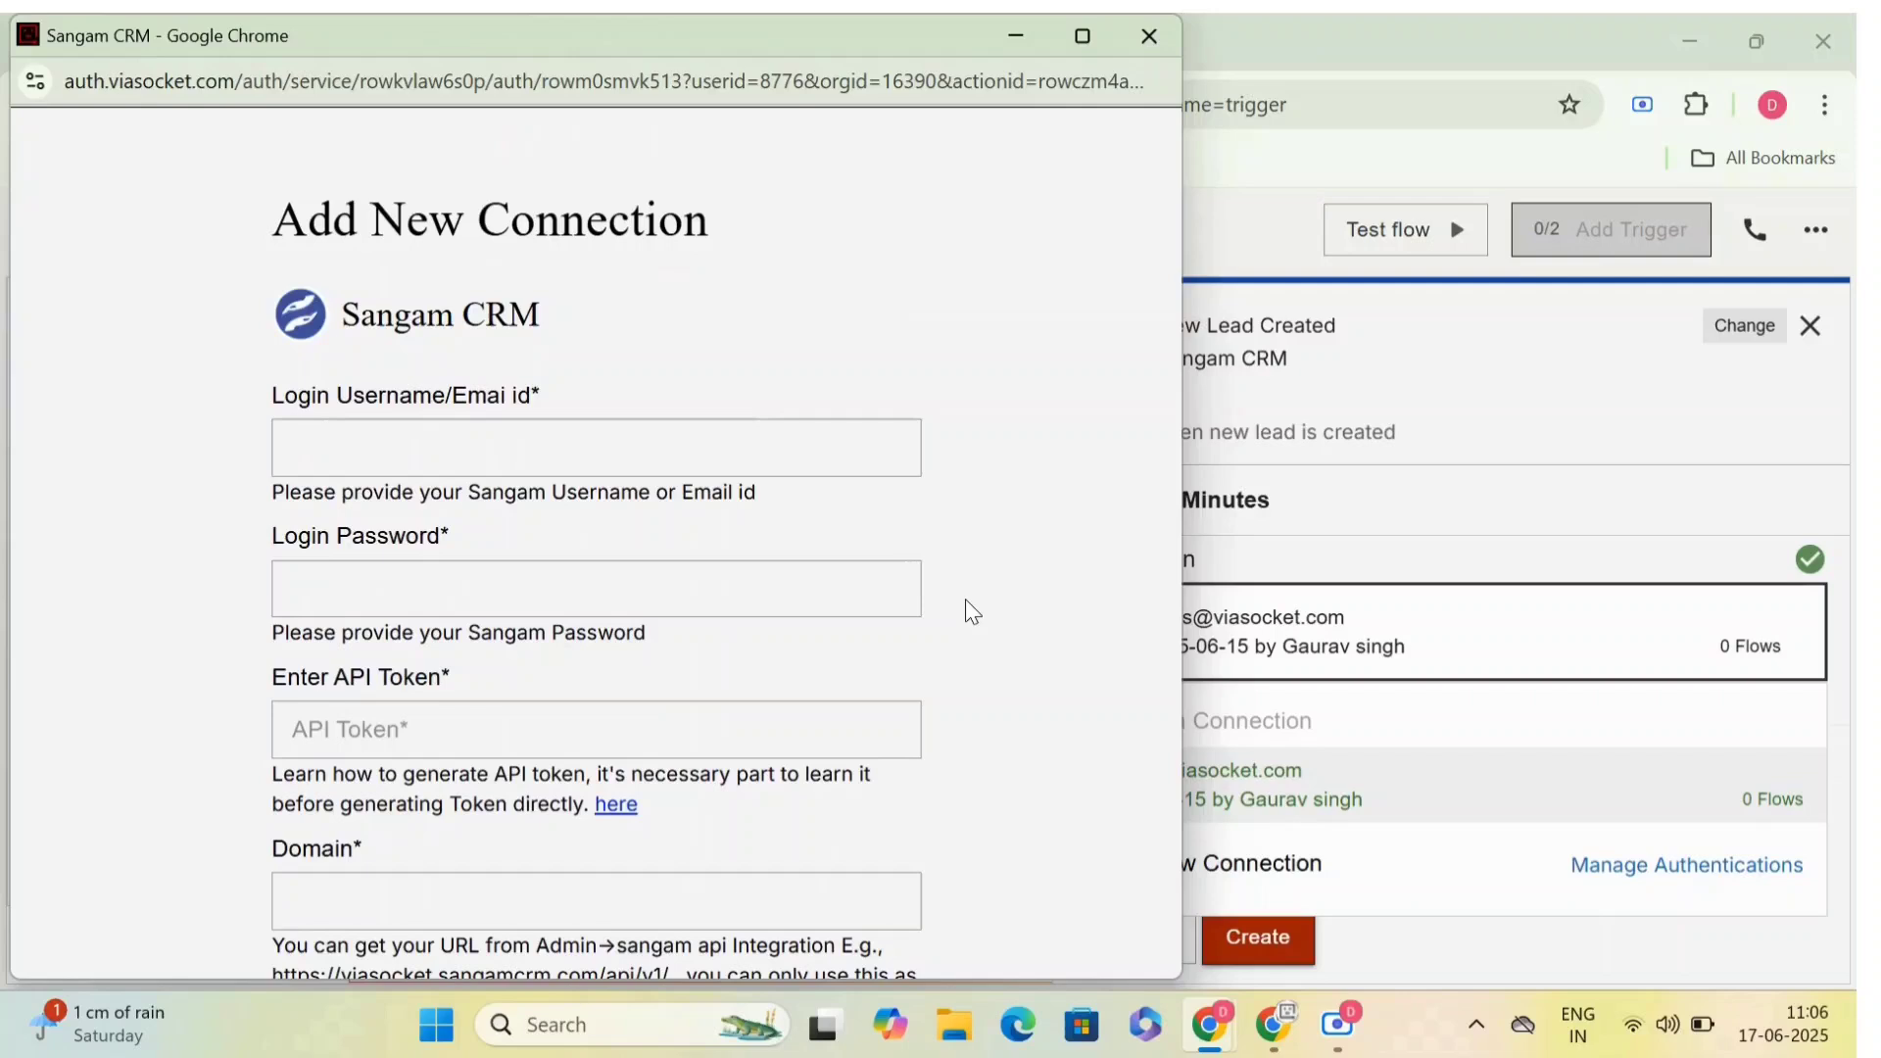
{"action": "left_click", "coordinate": [1146, 49]}
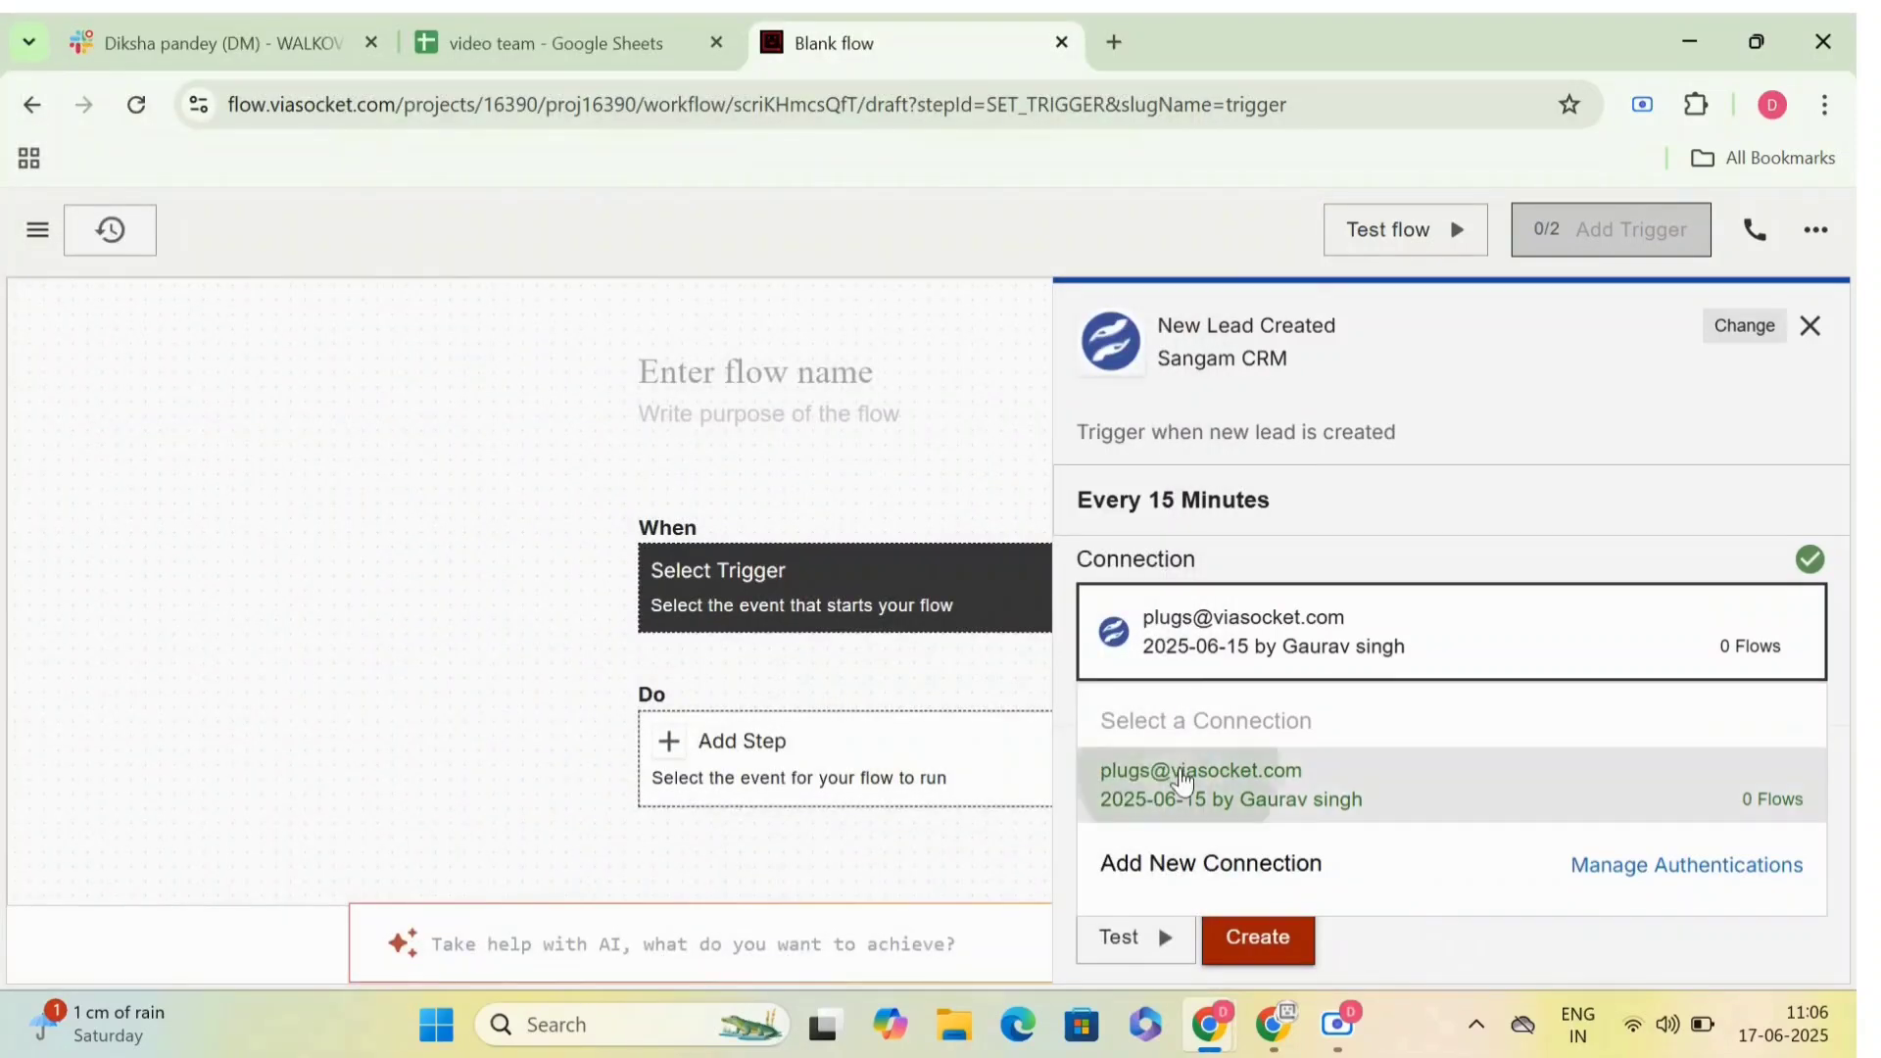
{"action": "left_click", "coordinate": [1180, 781]}
- Include all available fields in the New Lead Created configuration and create the trigger
{"action": "scroll", "coordinate": [1180, 769], "scroll_direction": "down", "scroll_amount": 1}
{"action": "left_click", "coordinate": [1264, 855]}
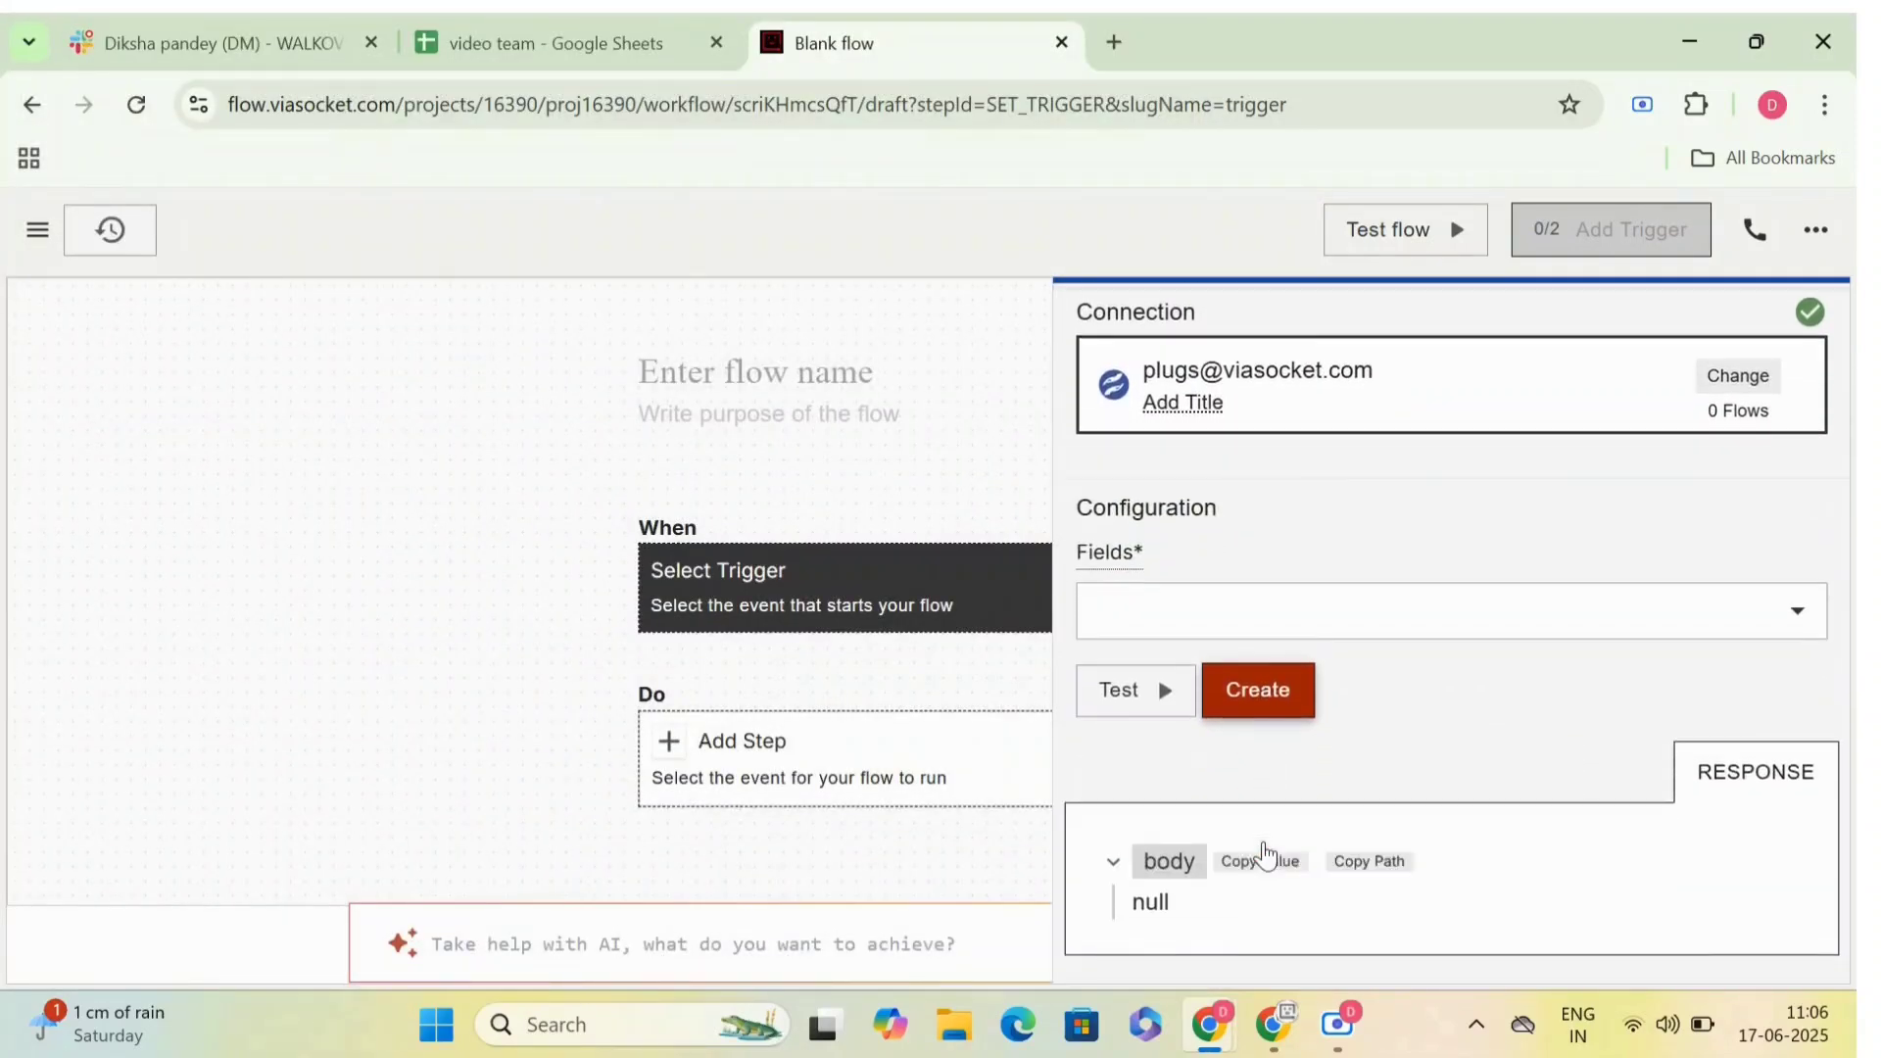
{"action": "left_click", "coordinate": [1255, 602]}
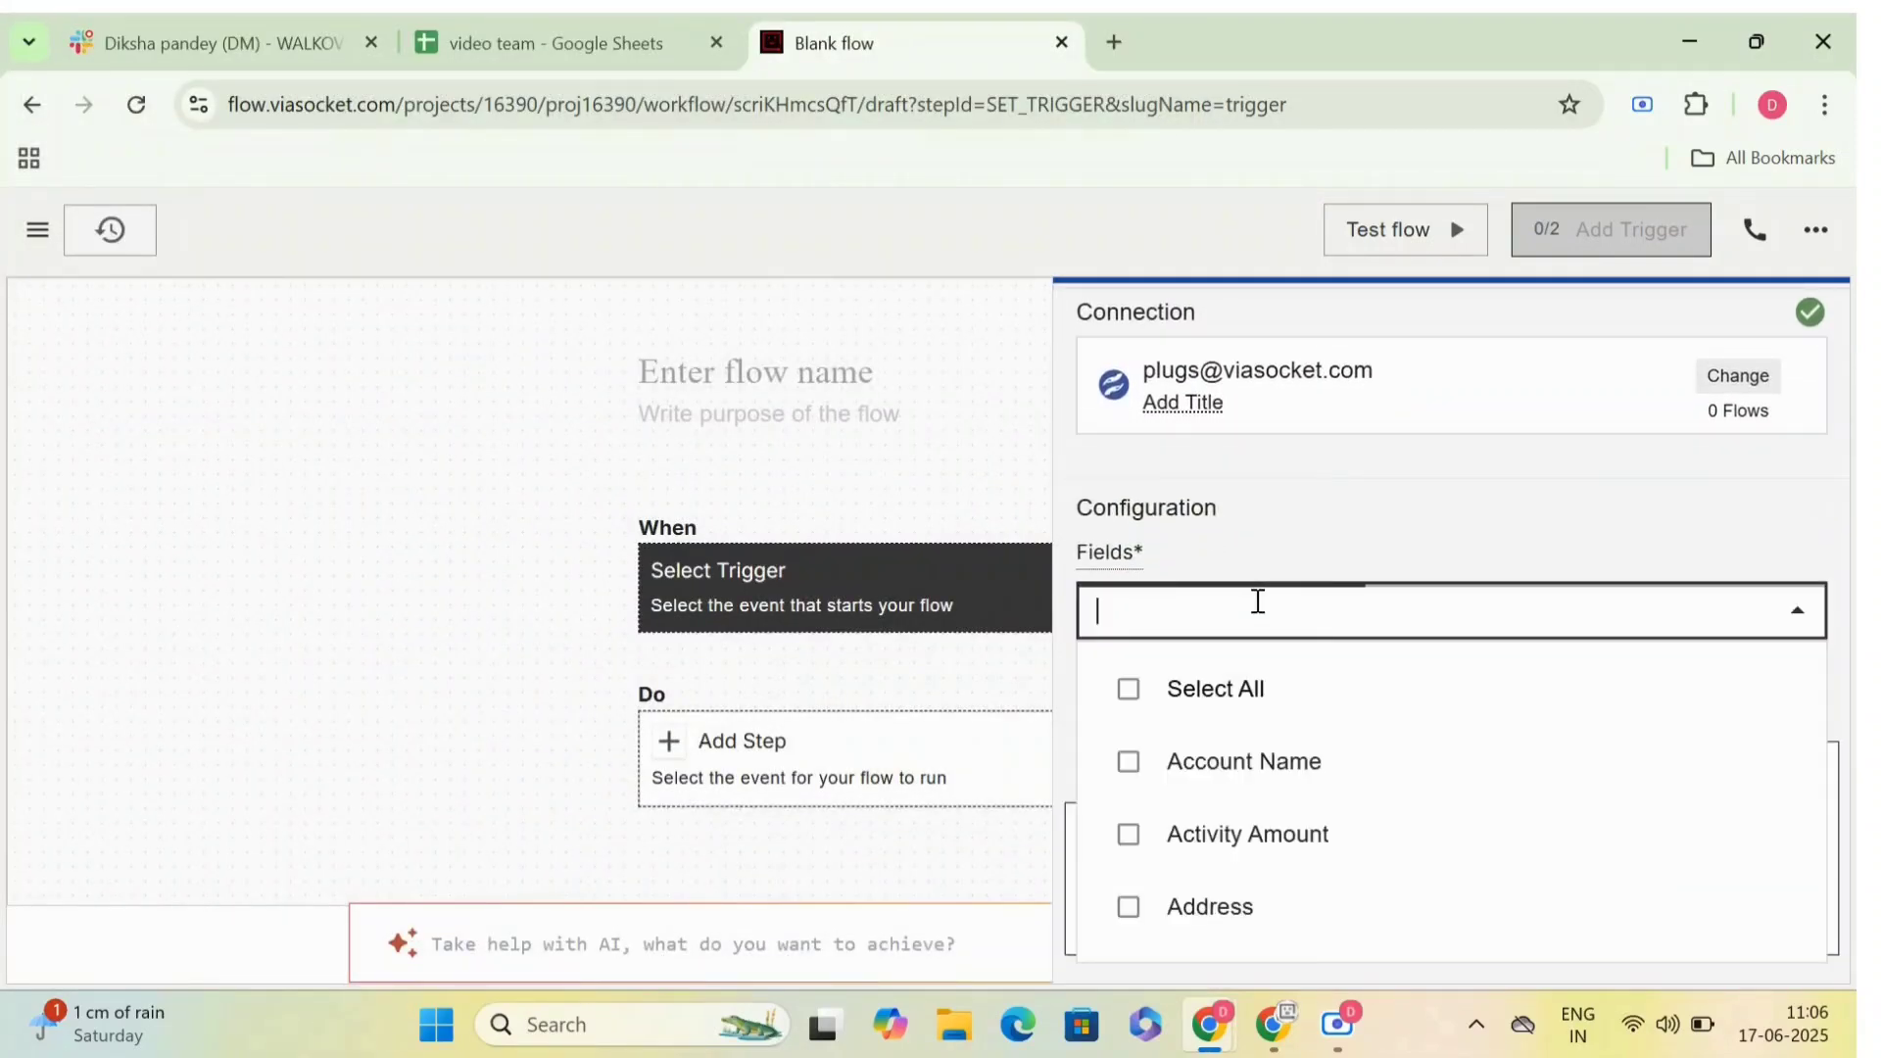
{"action": "left_click", "coordinate": [1227, 689]}
{"action": "scroll", "coordinate": [1226, 676], "scroll_direction": "down", "scroll_amount": 10}
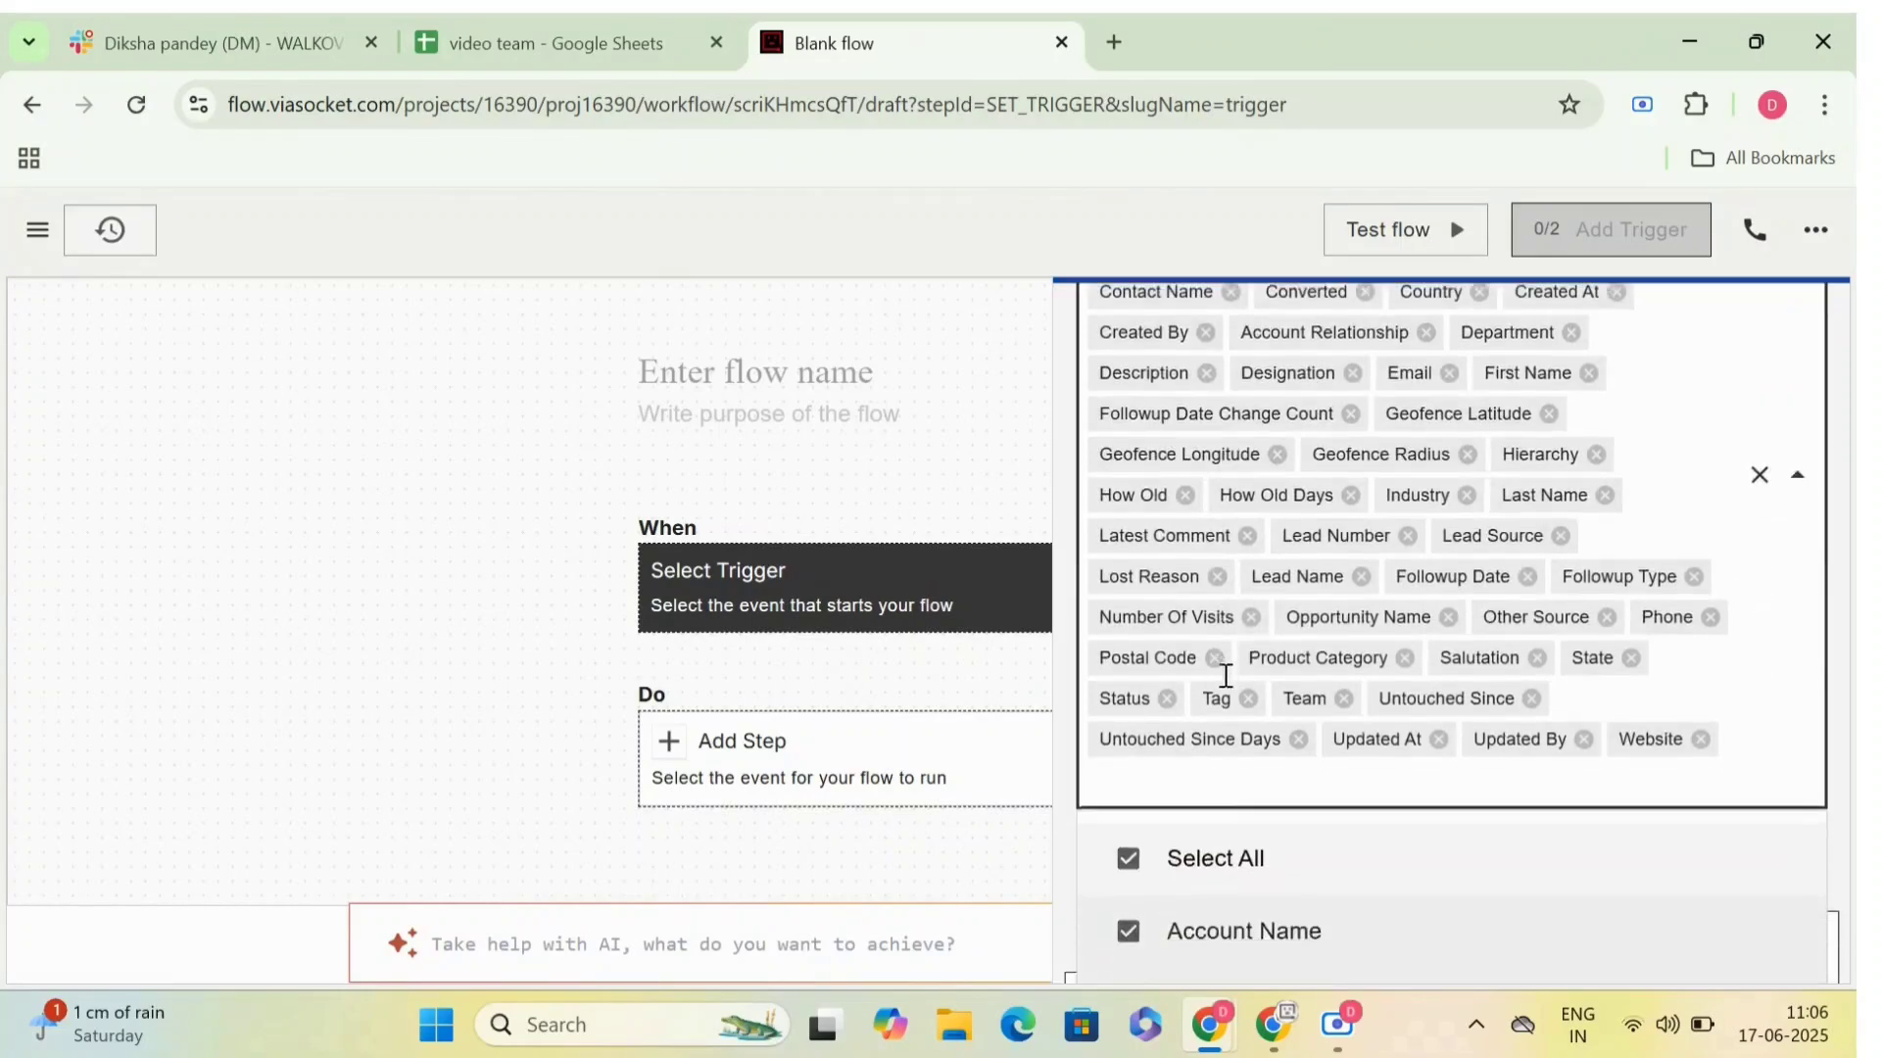
{"action": "scroll", "coordinate": [1225, 690], "scroll_direction": "down", "scroll_amount": 15}
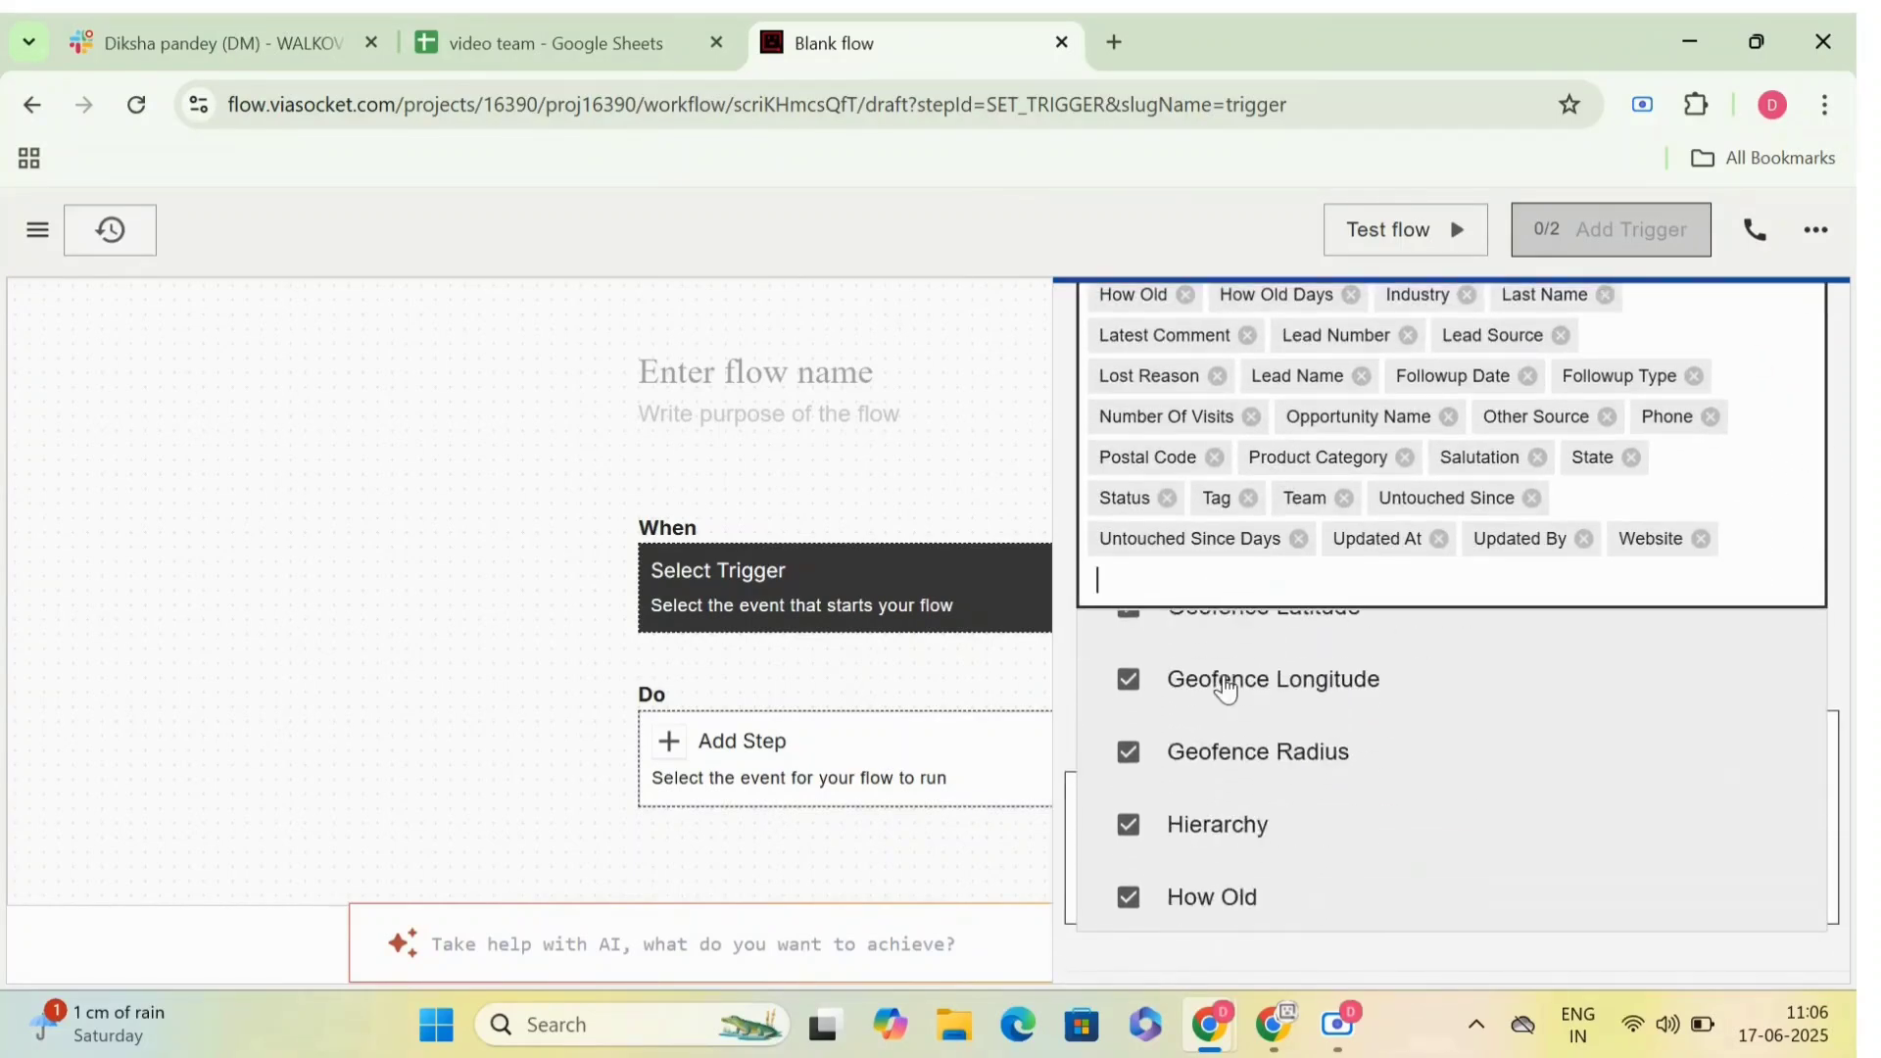
{"action": "left_click", "coordinate": [1131, 955]}
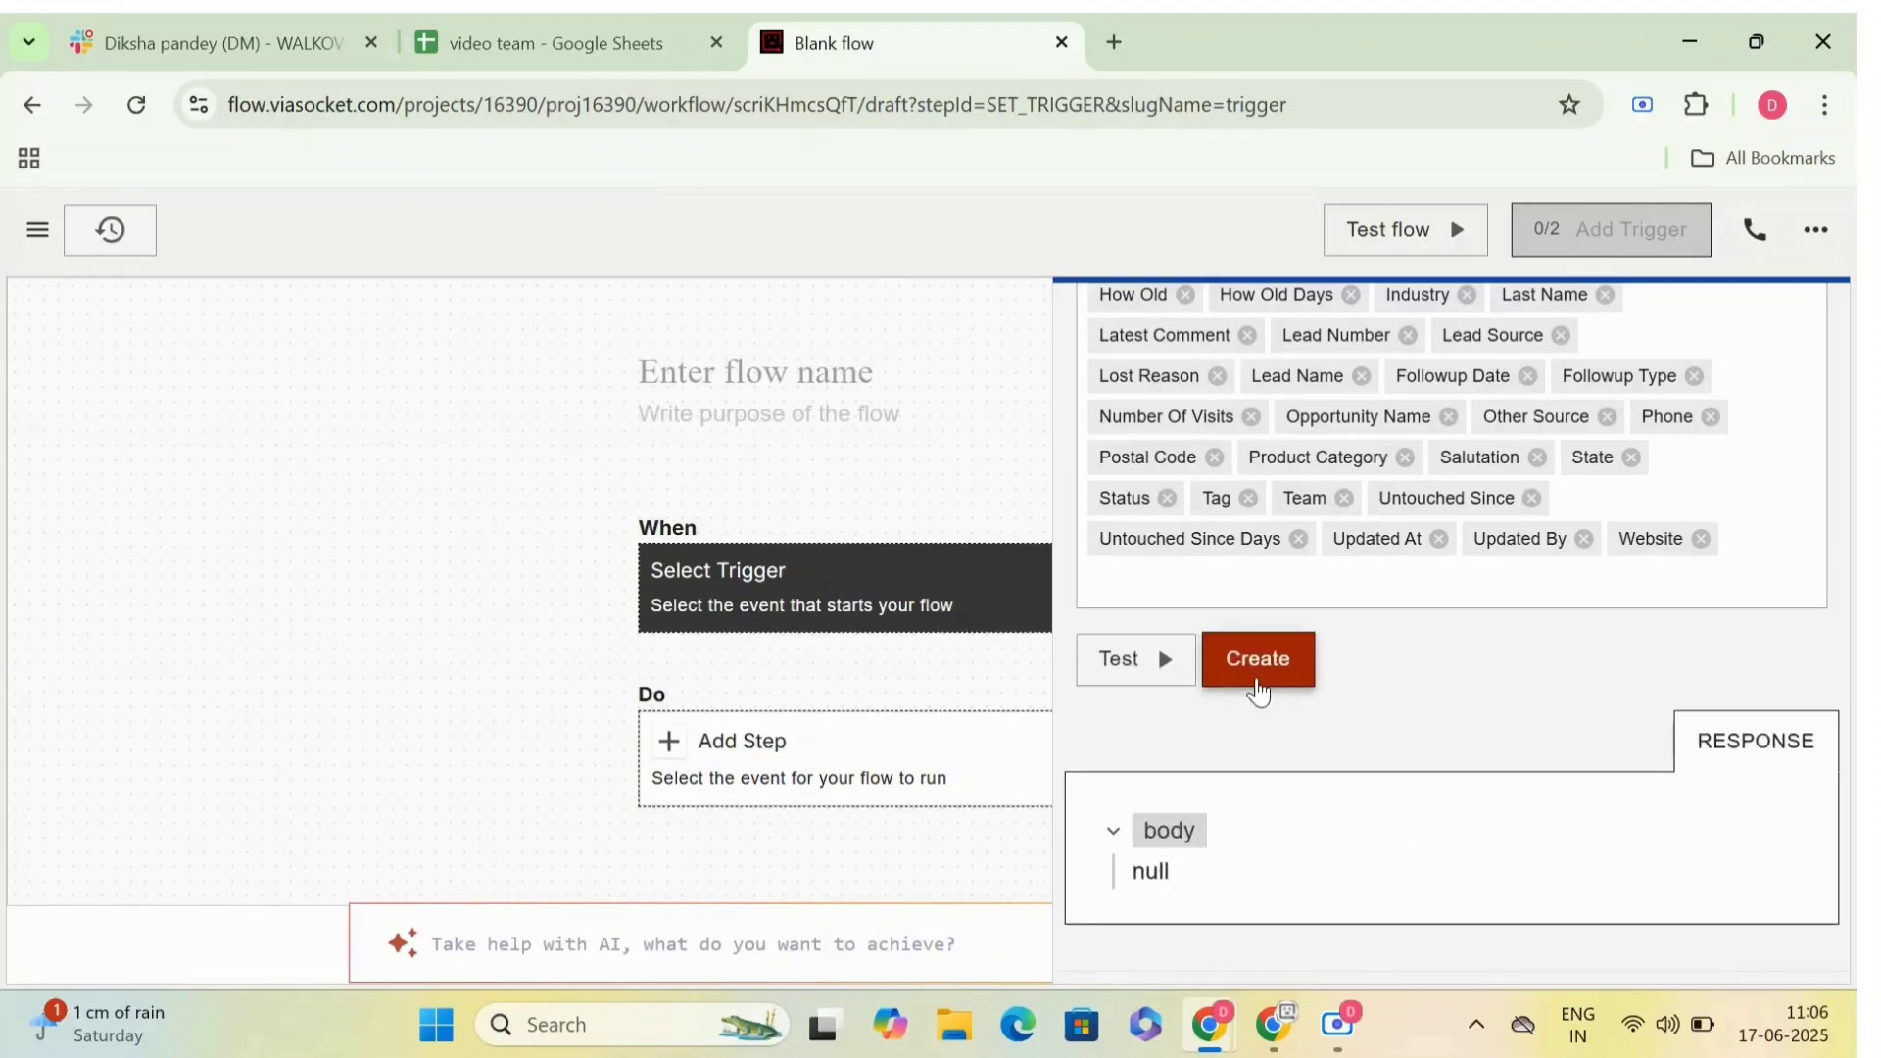
{"action": "left_click", "coordinate": [1260, 681]}
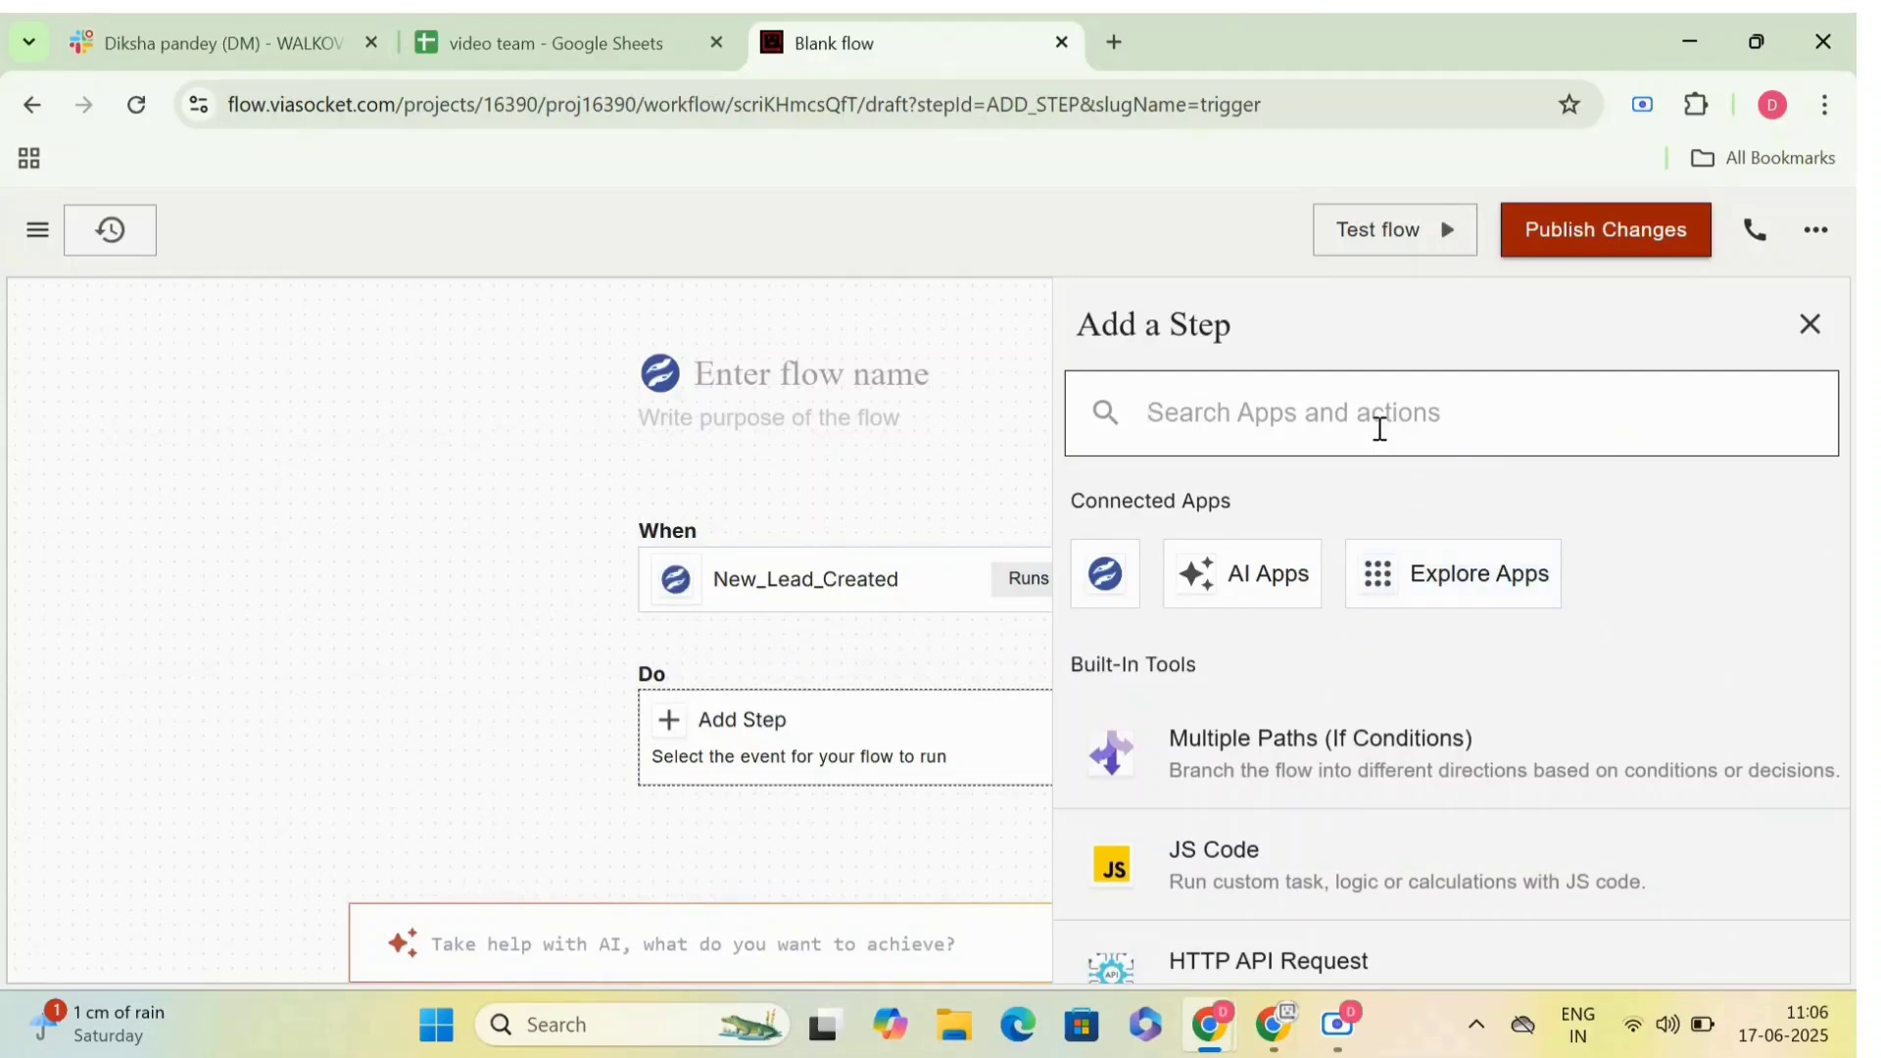
- Find MailChimp among the apps and add its Create a subscriber action as a step of the flow
{"action": "type", "text": "naik"}
{"action": "key", "text": "BackSpace"}
{"action": "key", "text": "BackSpace"}
{"action": "key", "text": "BackSpace"}
{"action": "key", "text": "BackSpace"}
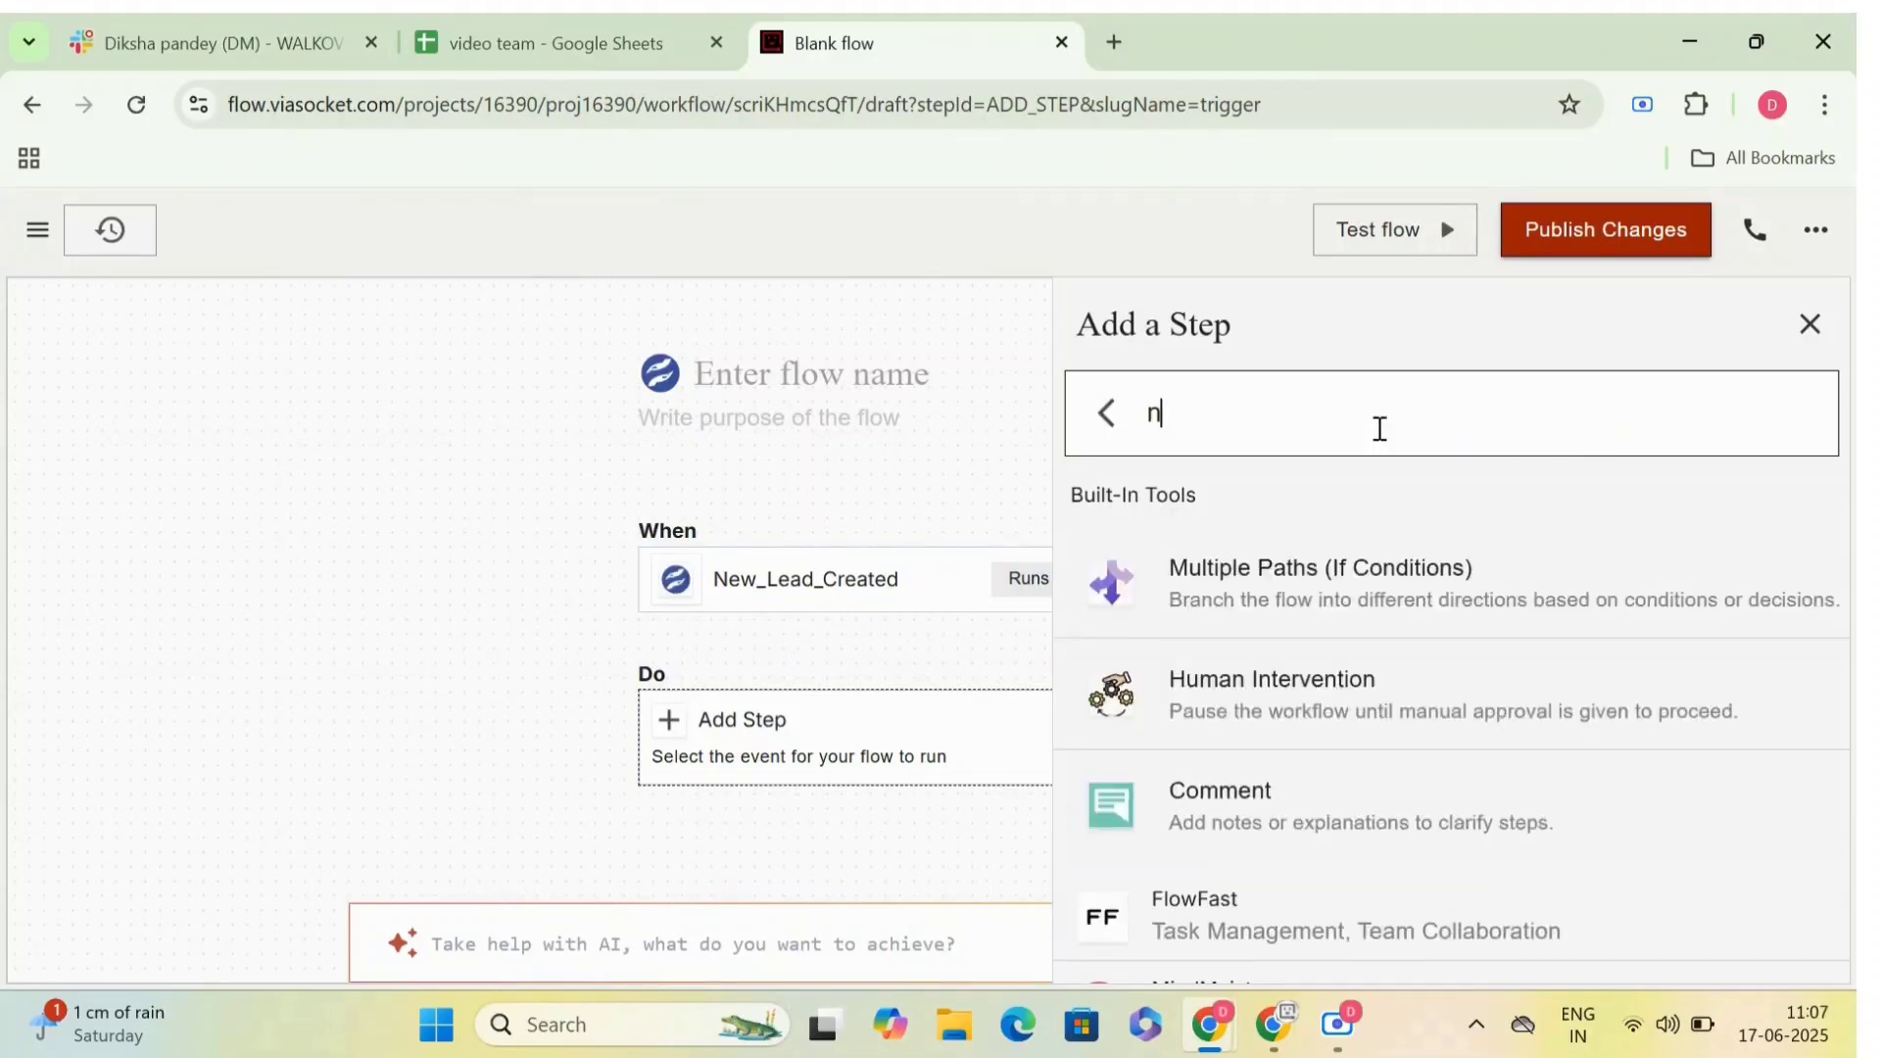
{"action": "type", "text": "mailchim"}
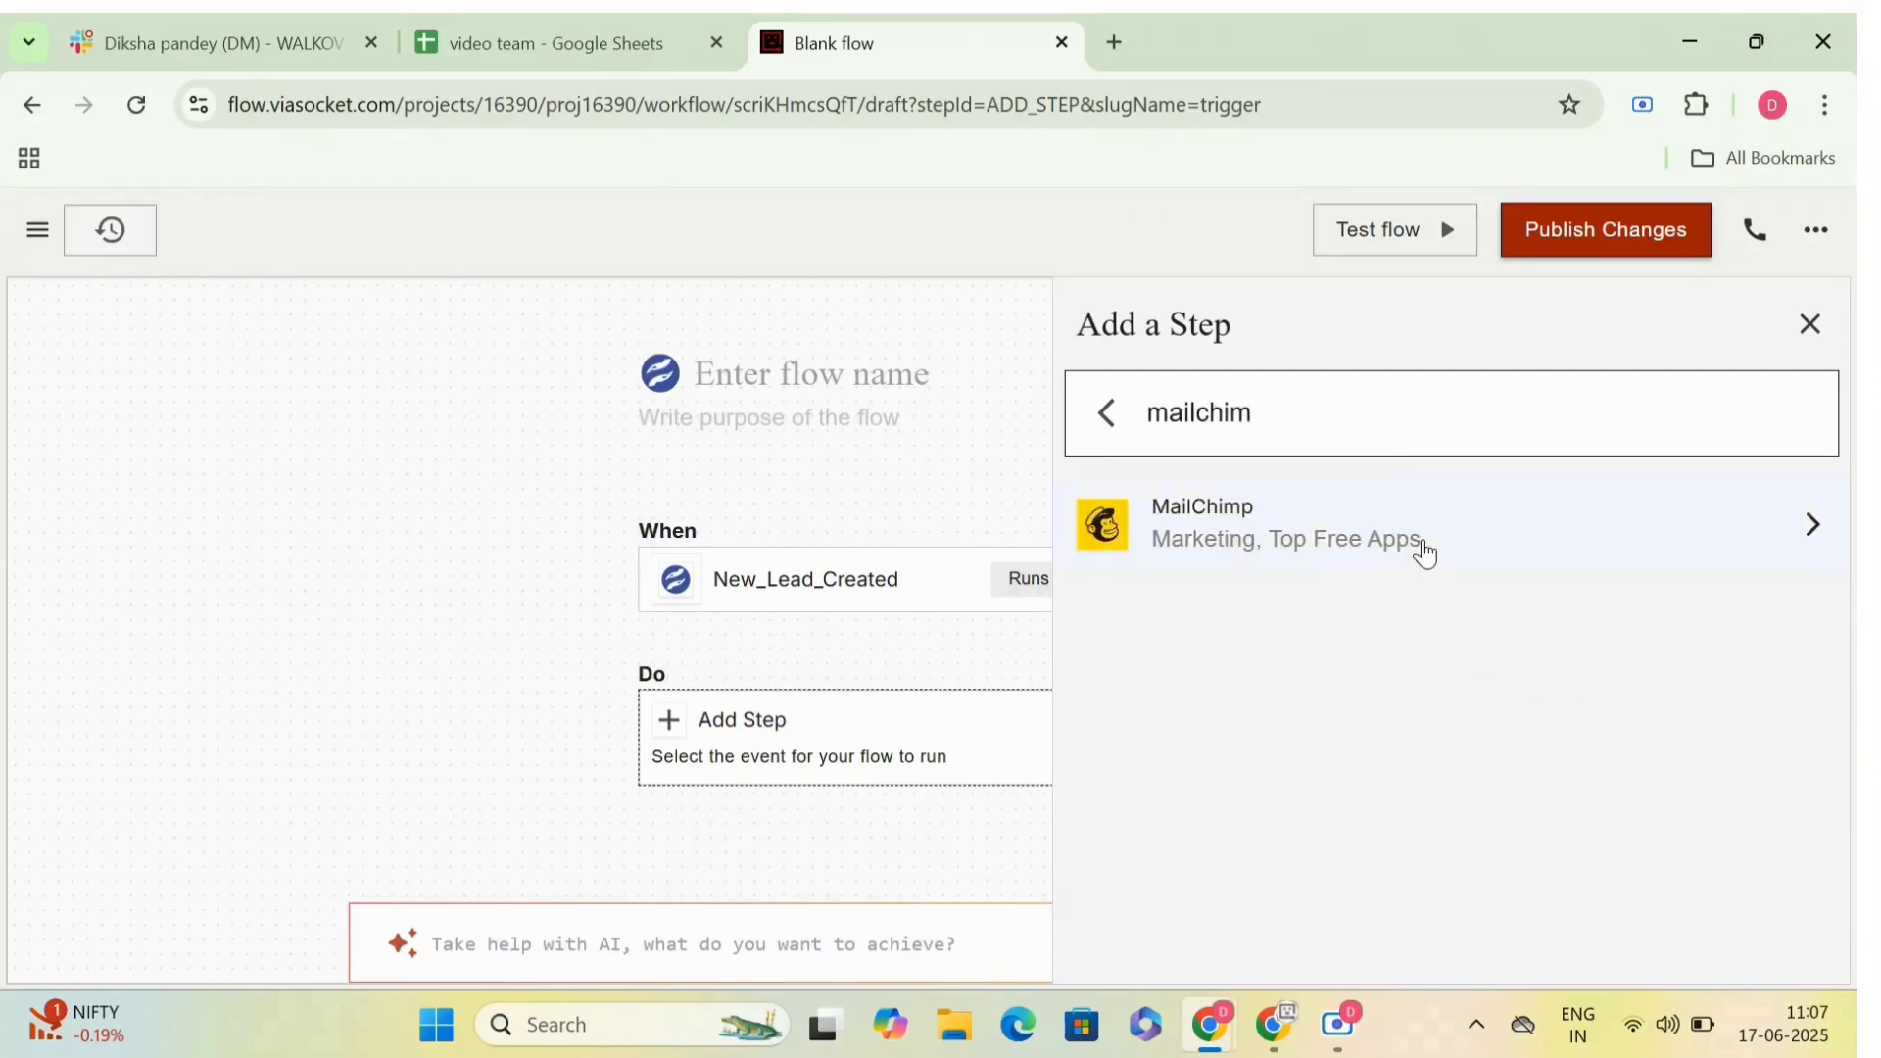
{"action": "left_click", "coordinate": [1427, 554]}
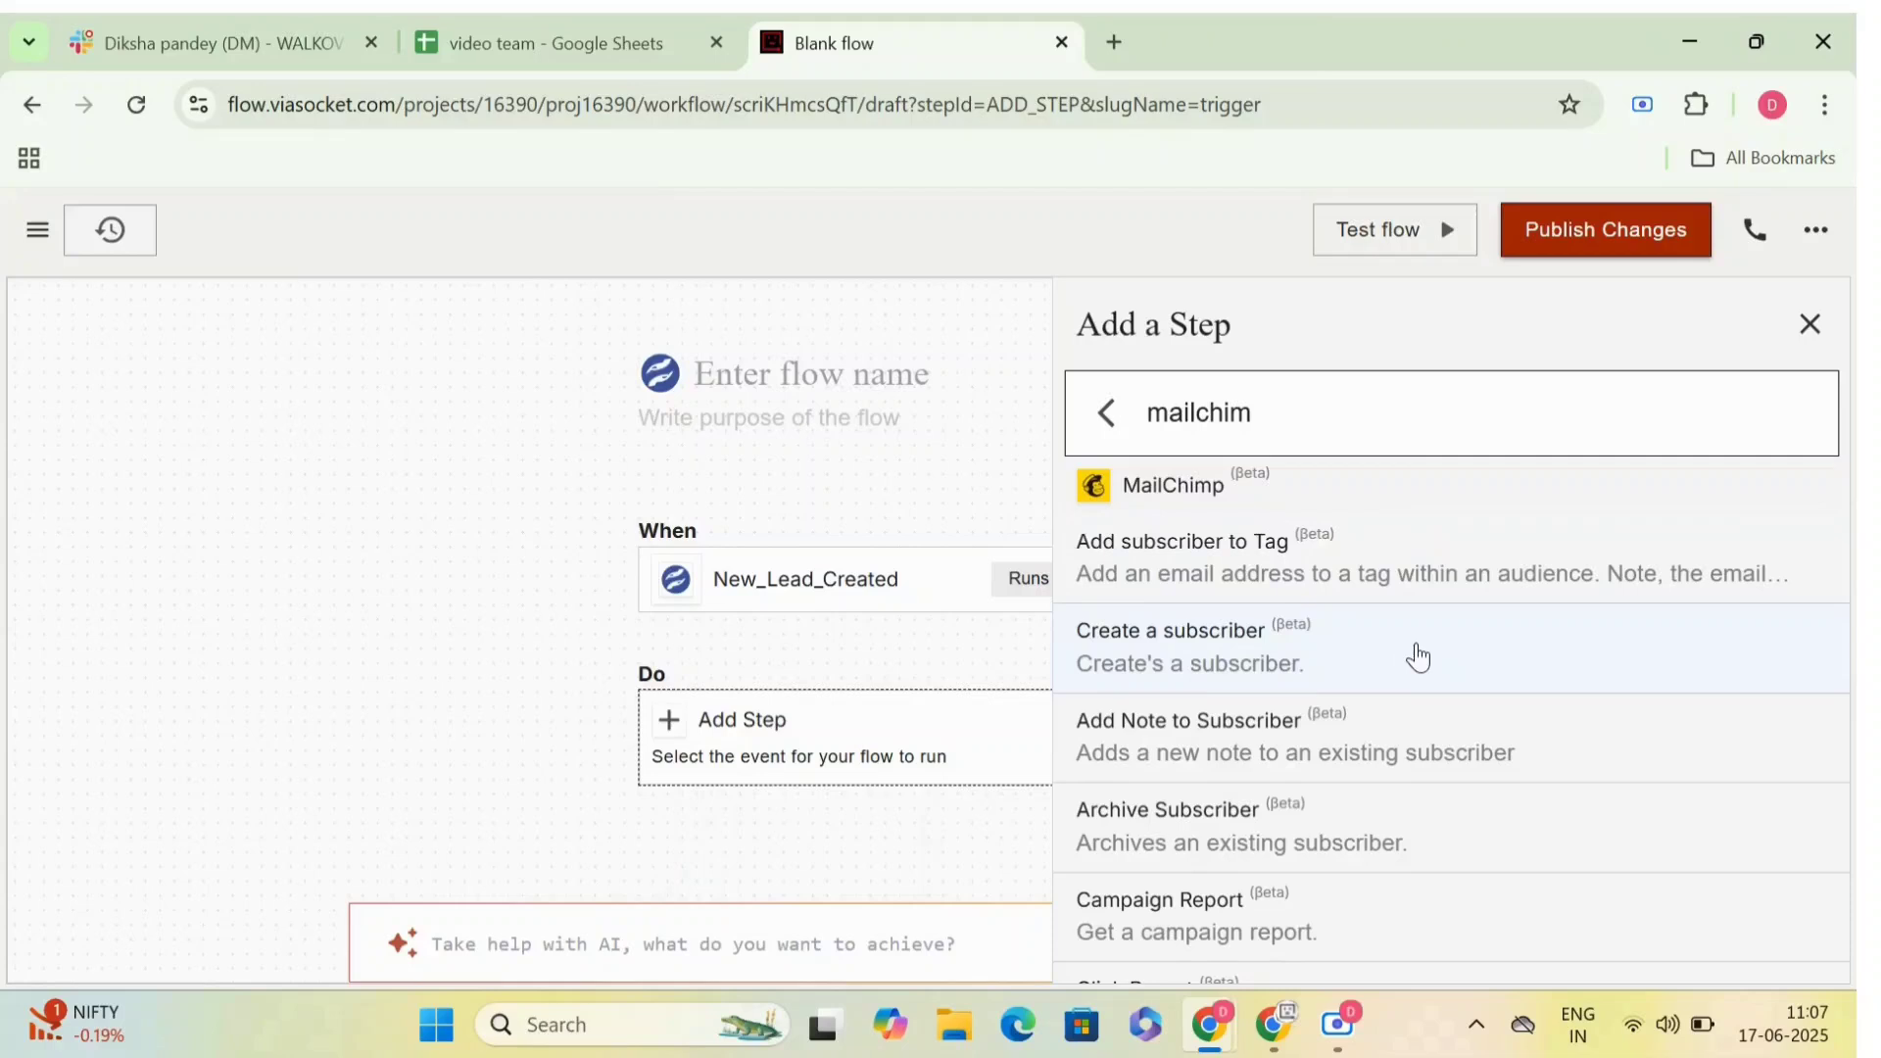
{"action": "scroll", "coordinate": [1419, 657], "scroll_direction": "down", "scroll_amount": 1}
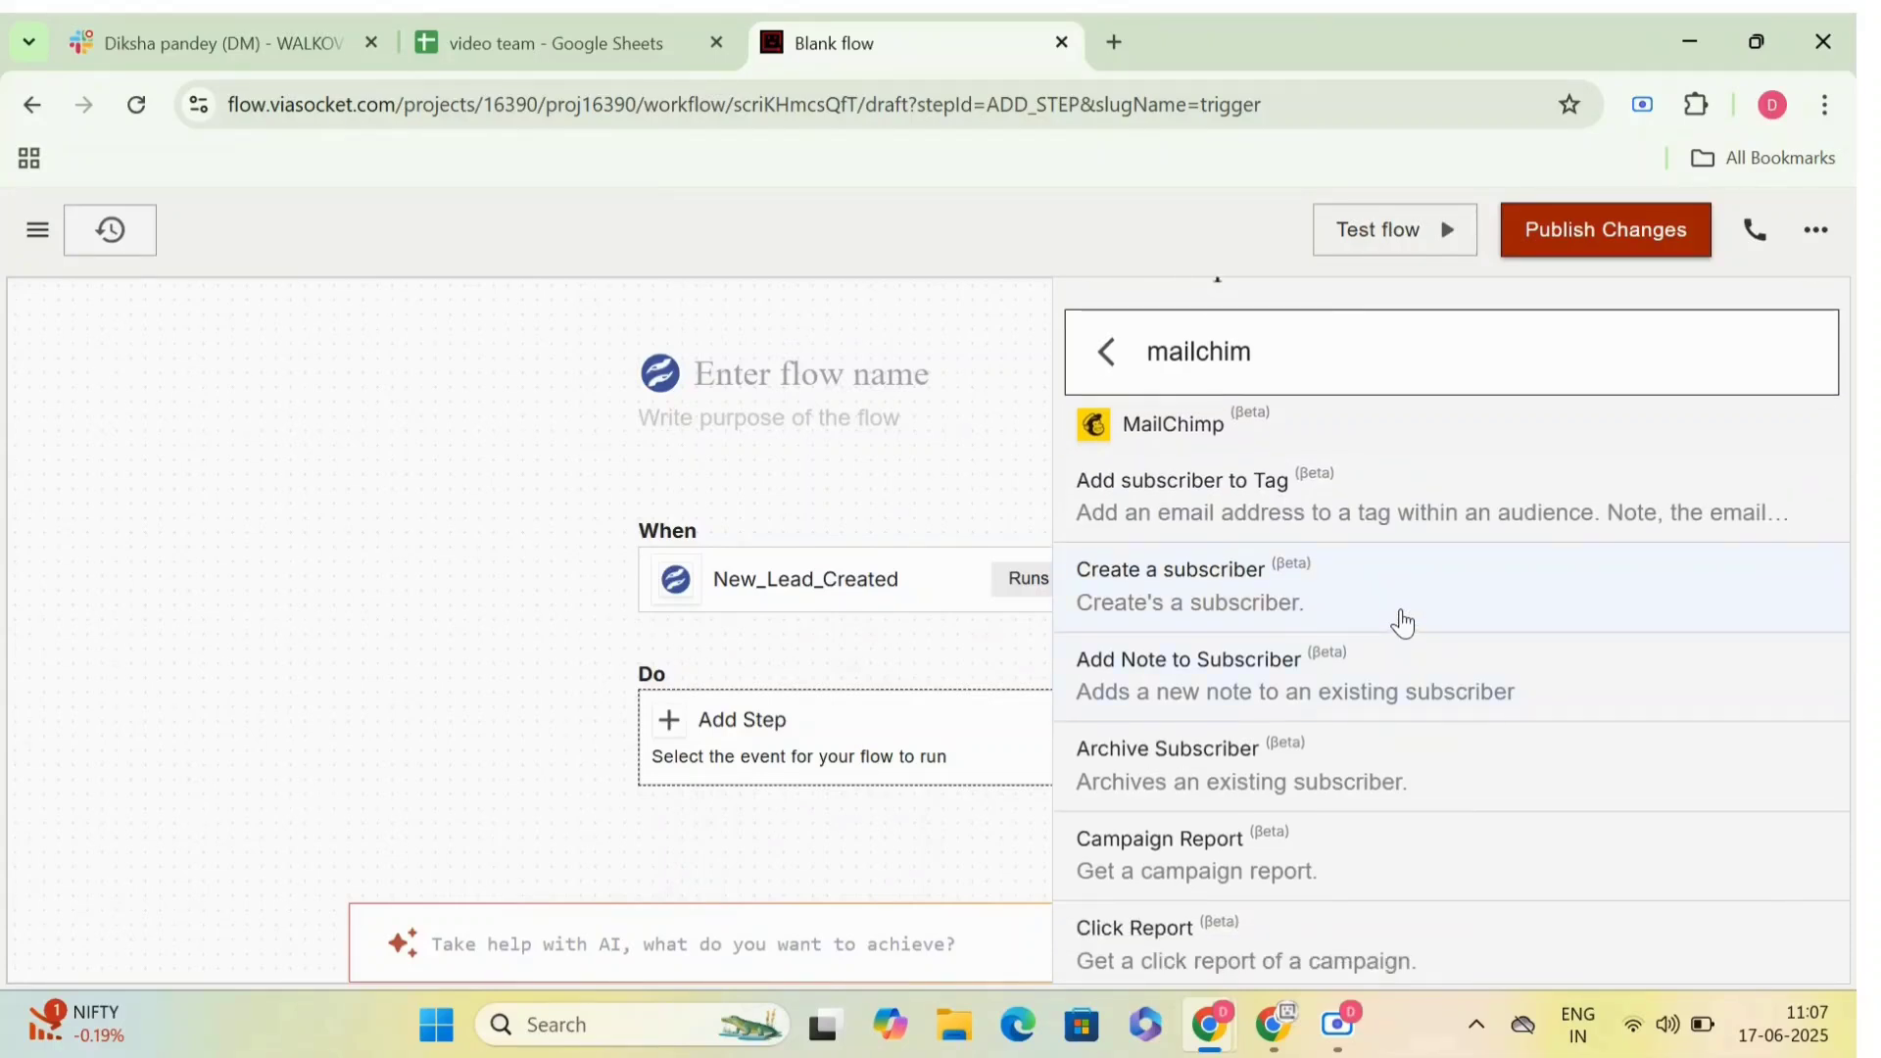
{"action": "left_click", "coordinate": [1404, 623]}
- Connect the Create a subscriber step to MailChimp by signing in with the plugin builder's Google account, titling the connection "test"
{"action": "left_click", "coordinate": [1261, 526]}
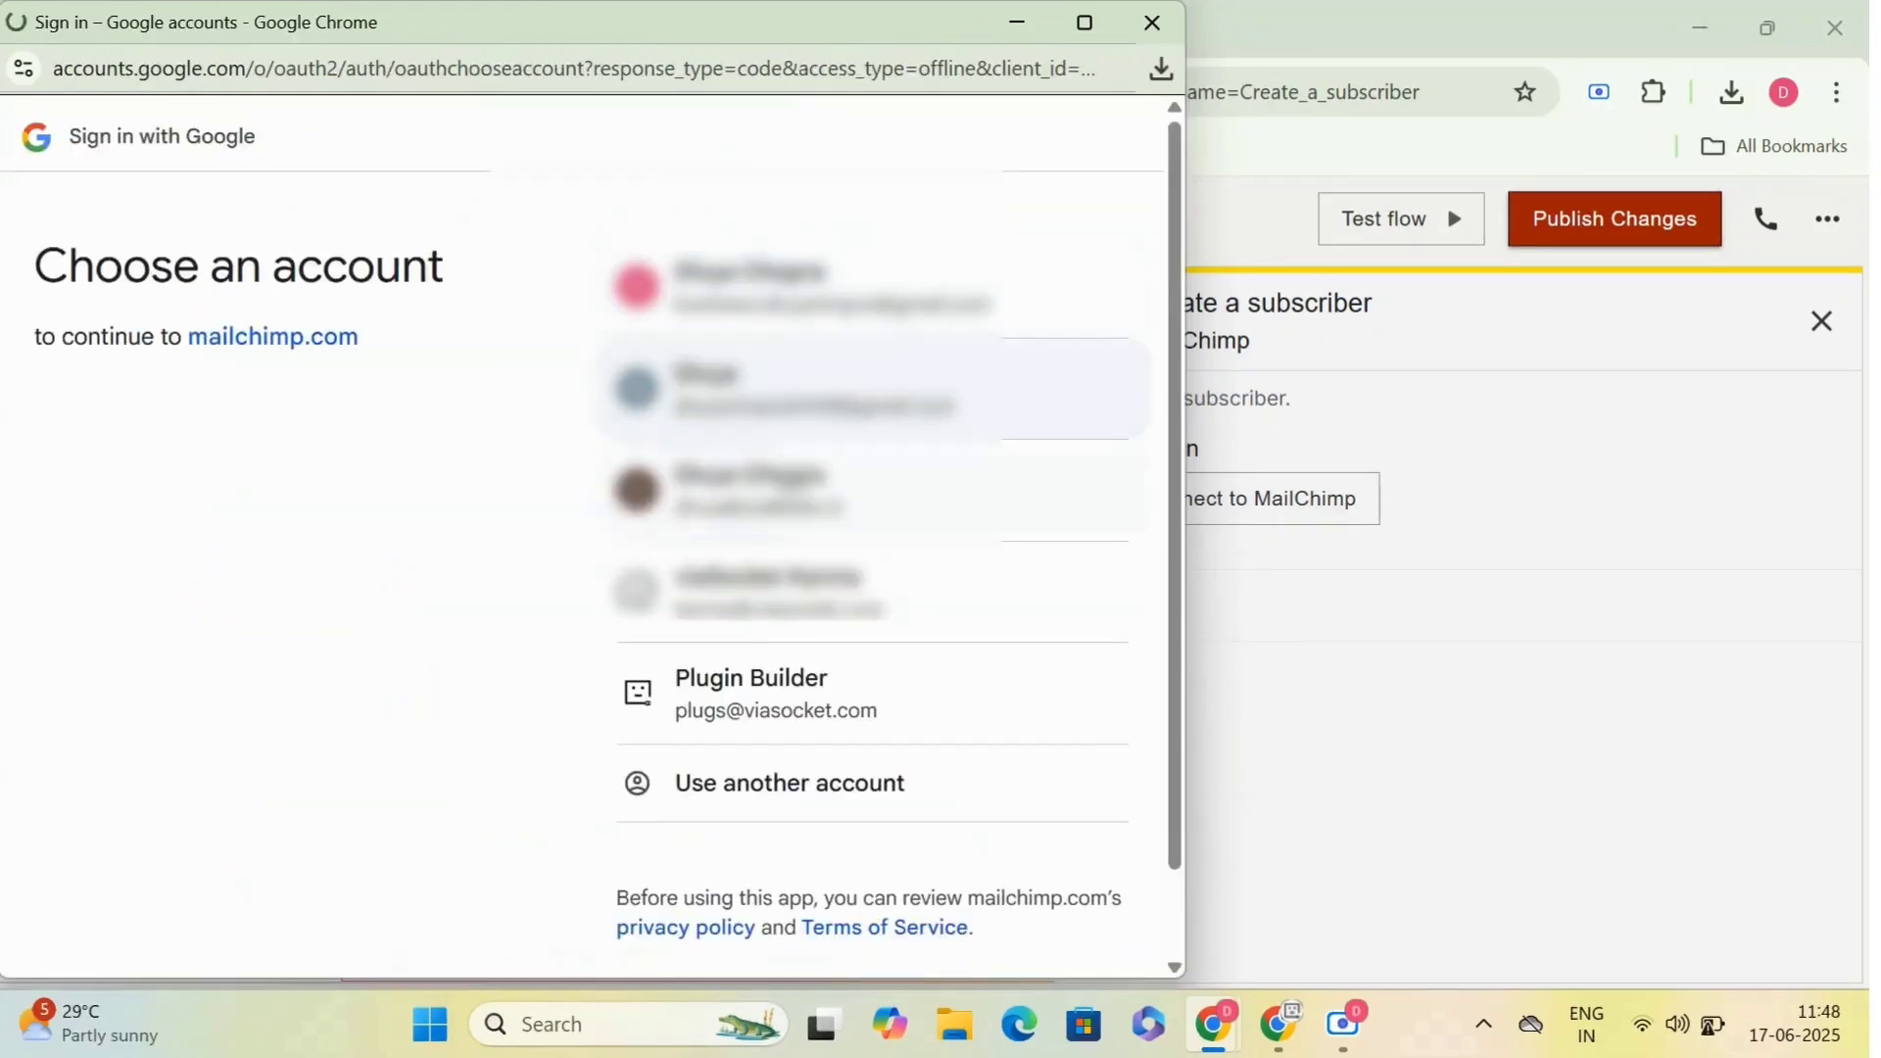
{"action": "left_click", "coordinate": [791, 709]}
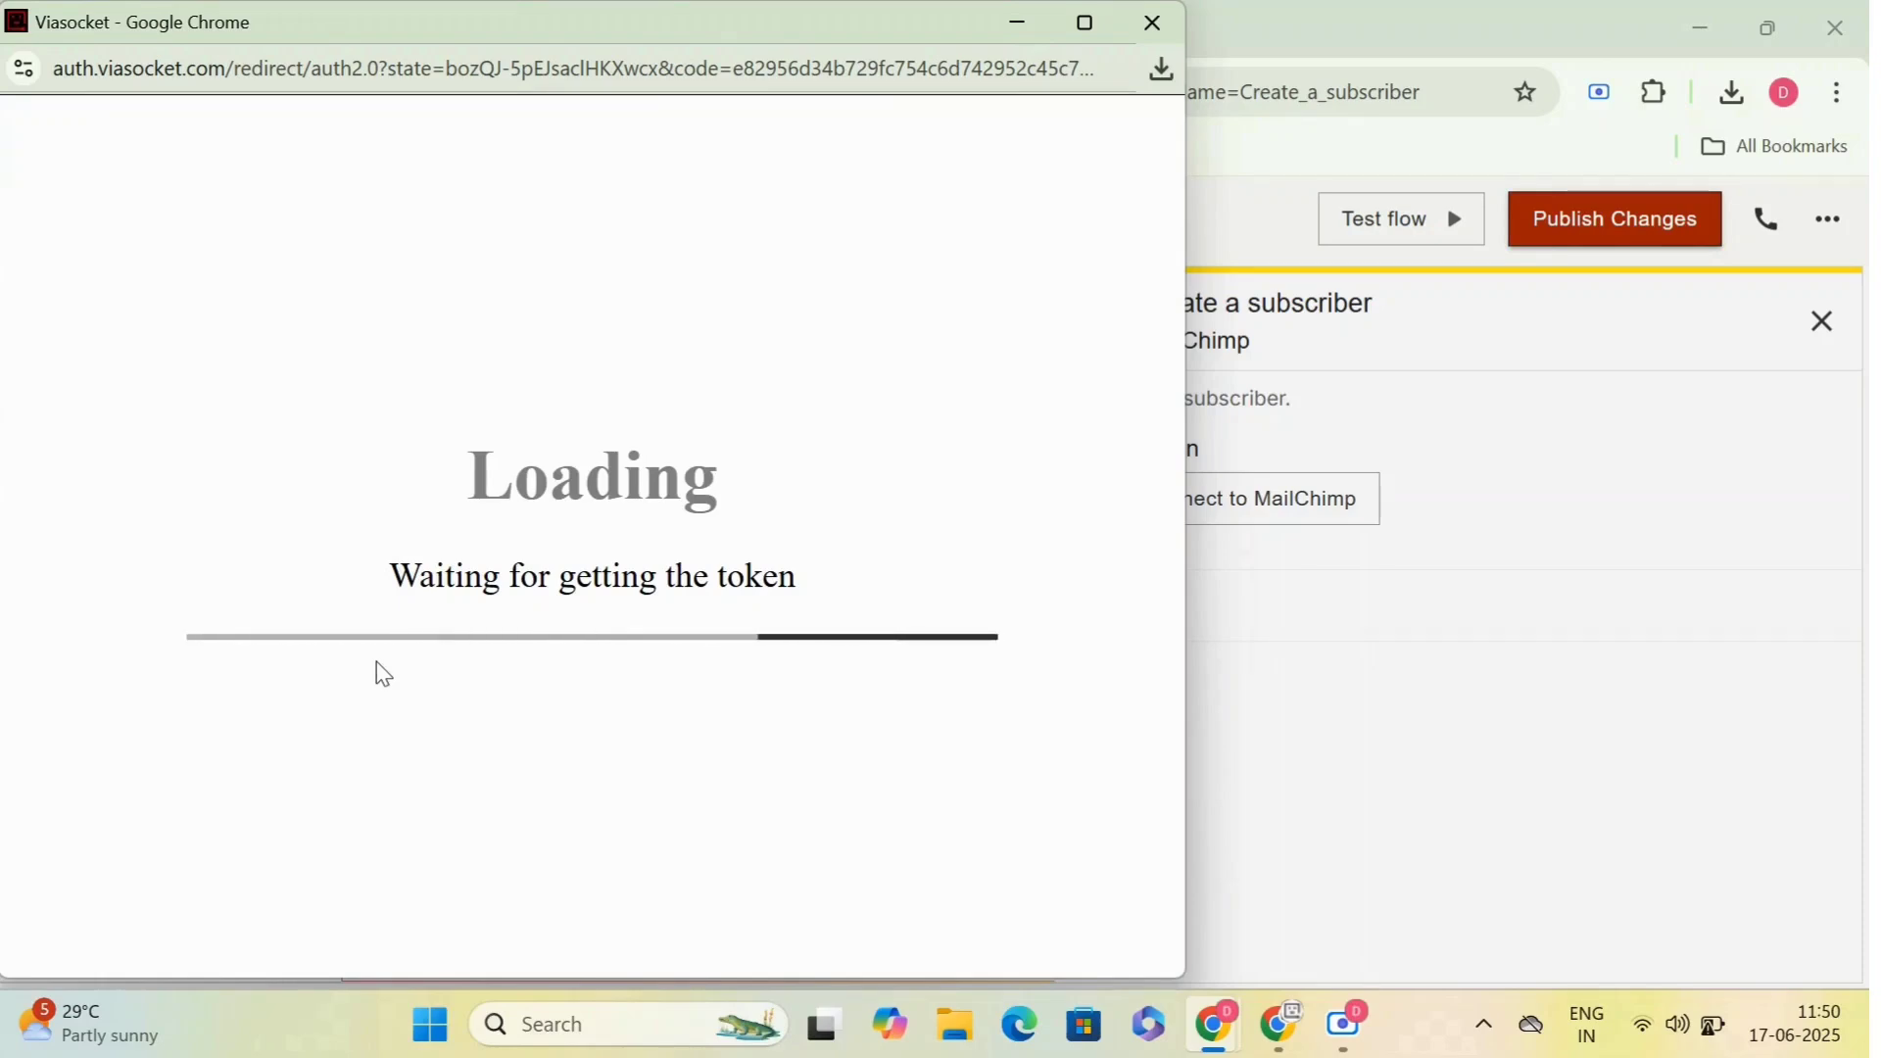
{"action": "type", "text": "test"}
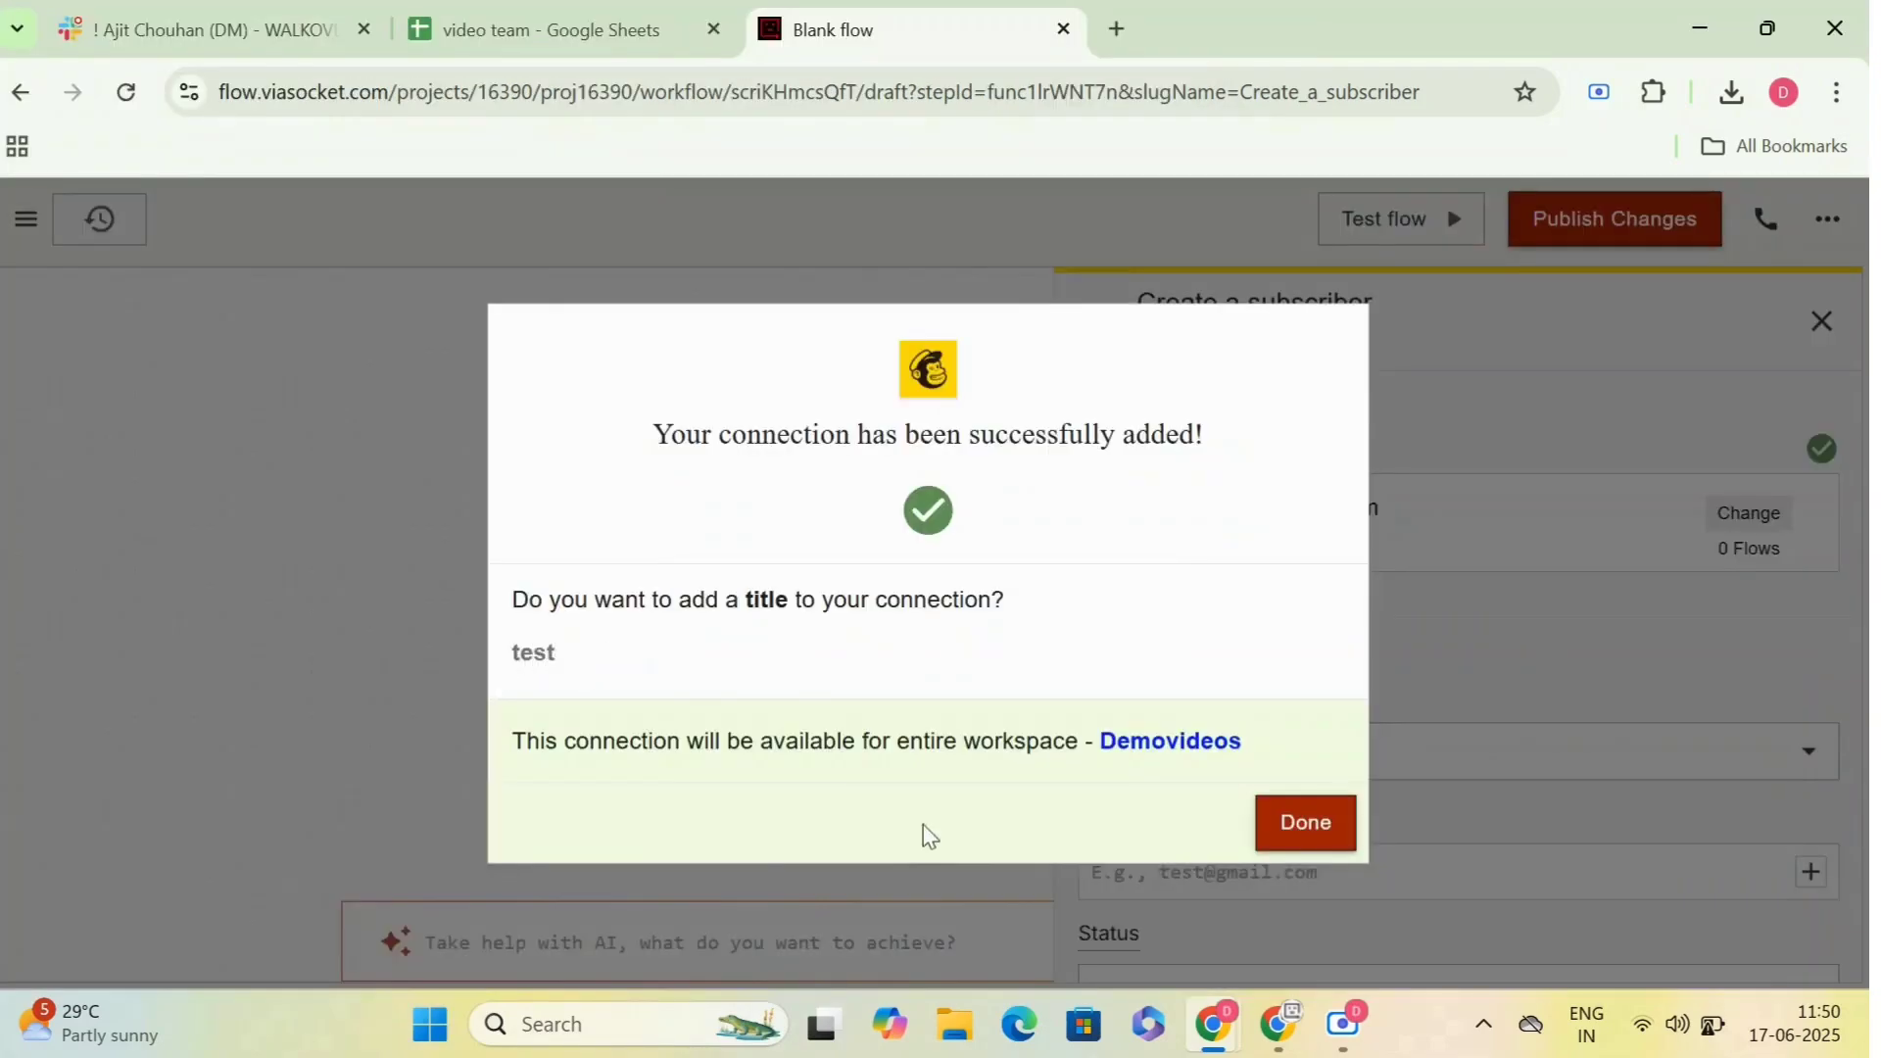
{"action": "left_click", "coordinate": [1306, 823]}
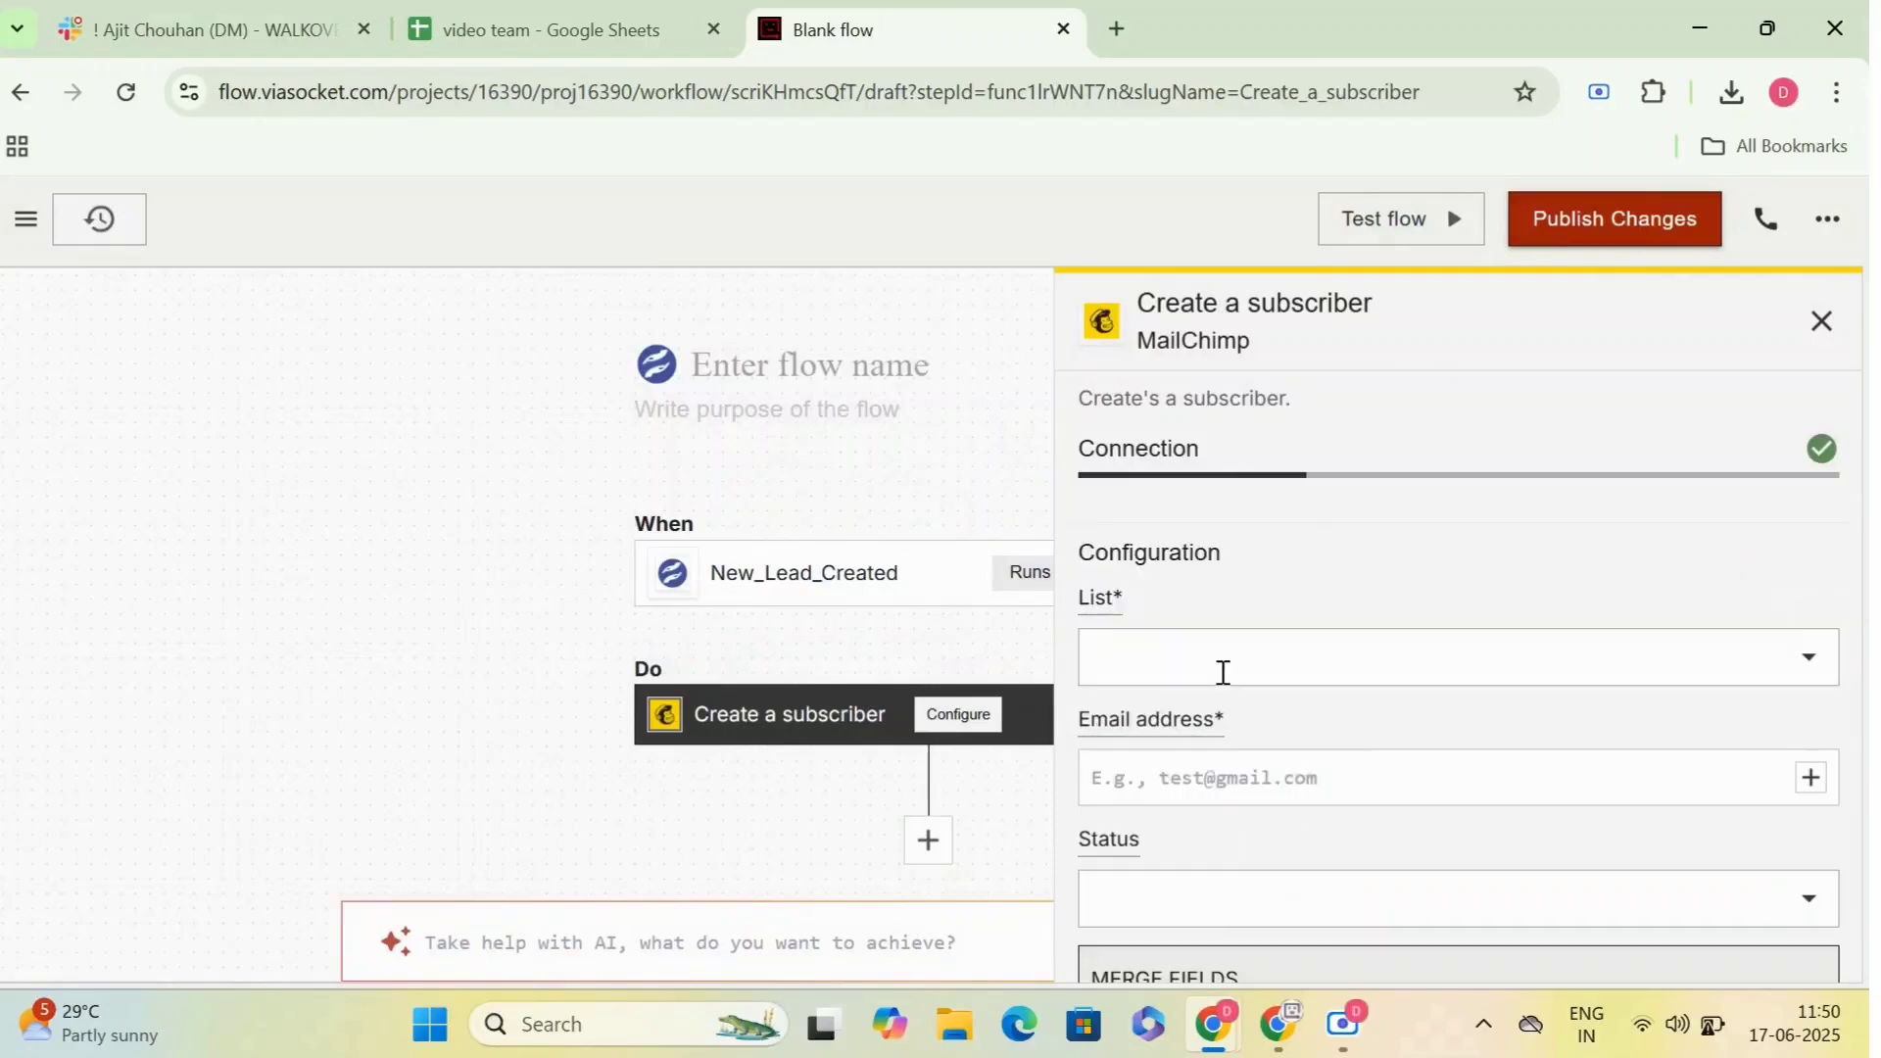
{"action": "scroll", "coordinate": [1255, 646], "scroll_direction": "down", "scroll_amount": 3}
{"action": "scroll", "coordinate": [1255, 646], "scroll_direction": "down", "scroll_amount": 10}
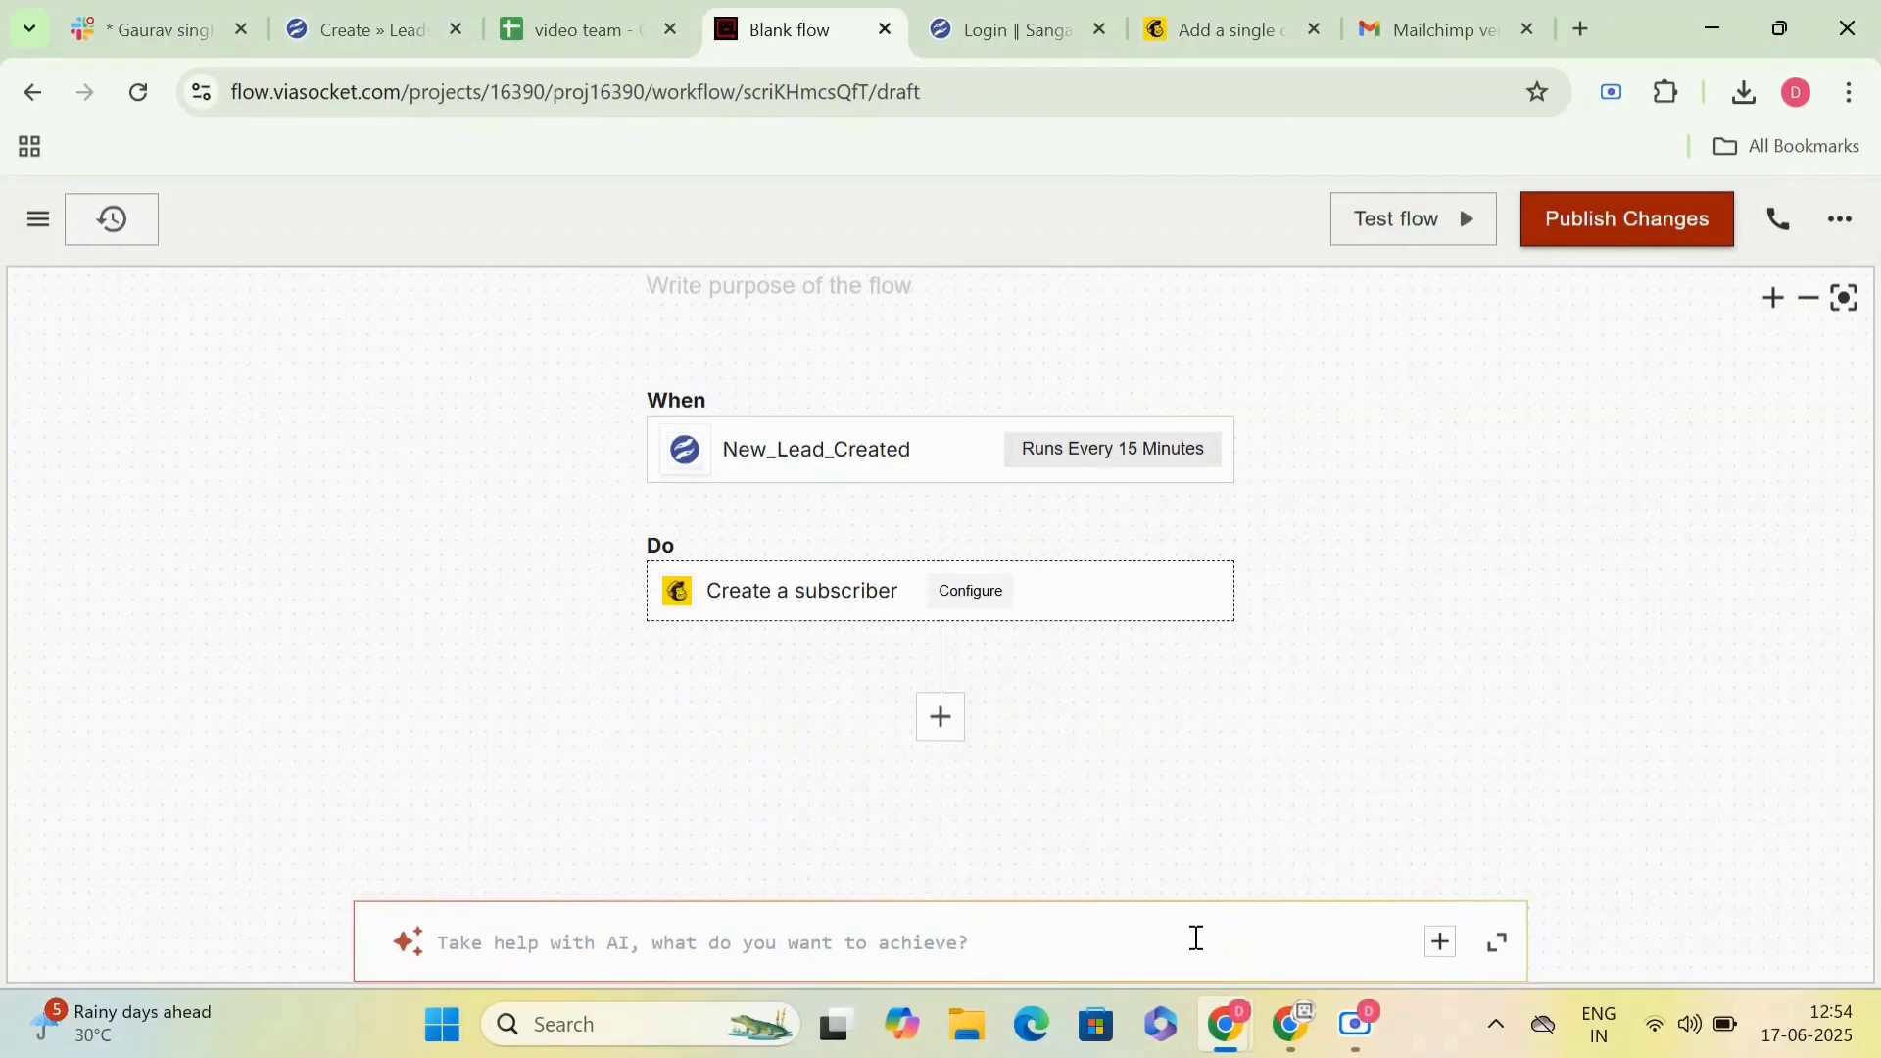
- Test the New_Lead_Created trigger and review the lead data in its response, including the email and phone fields
{"action": "left_click", "coordinate": [890, 453]}
{"action": "scroll", "coordinate": [1332, 676], "scroll_direction": "down", "scroll_amount": 7}
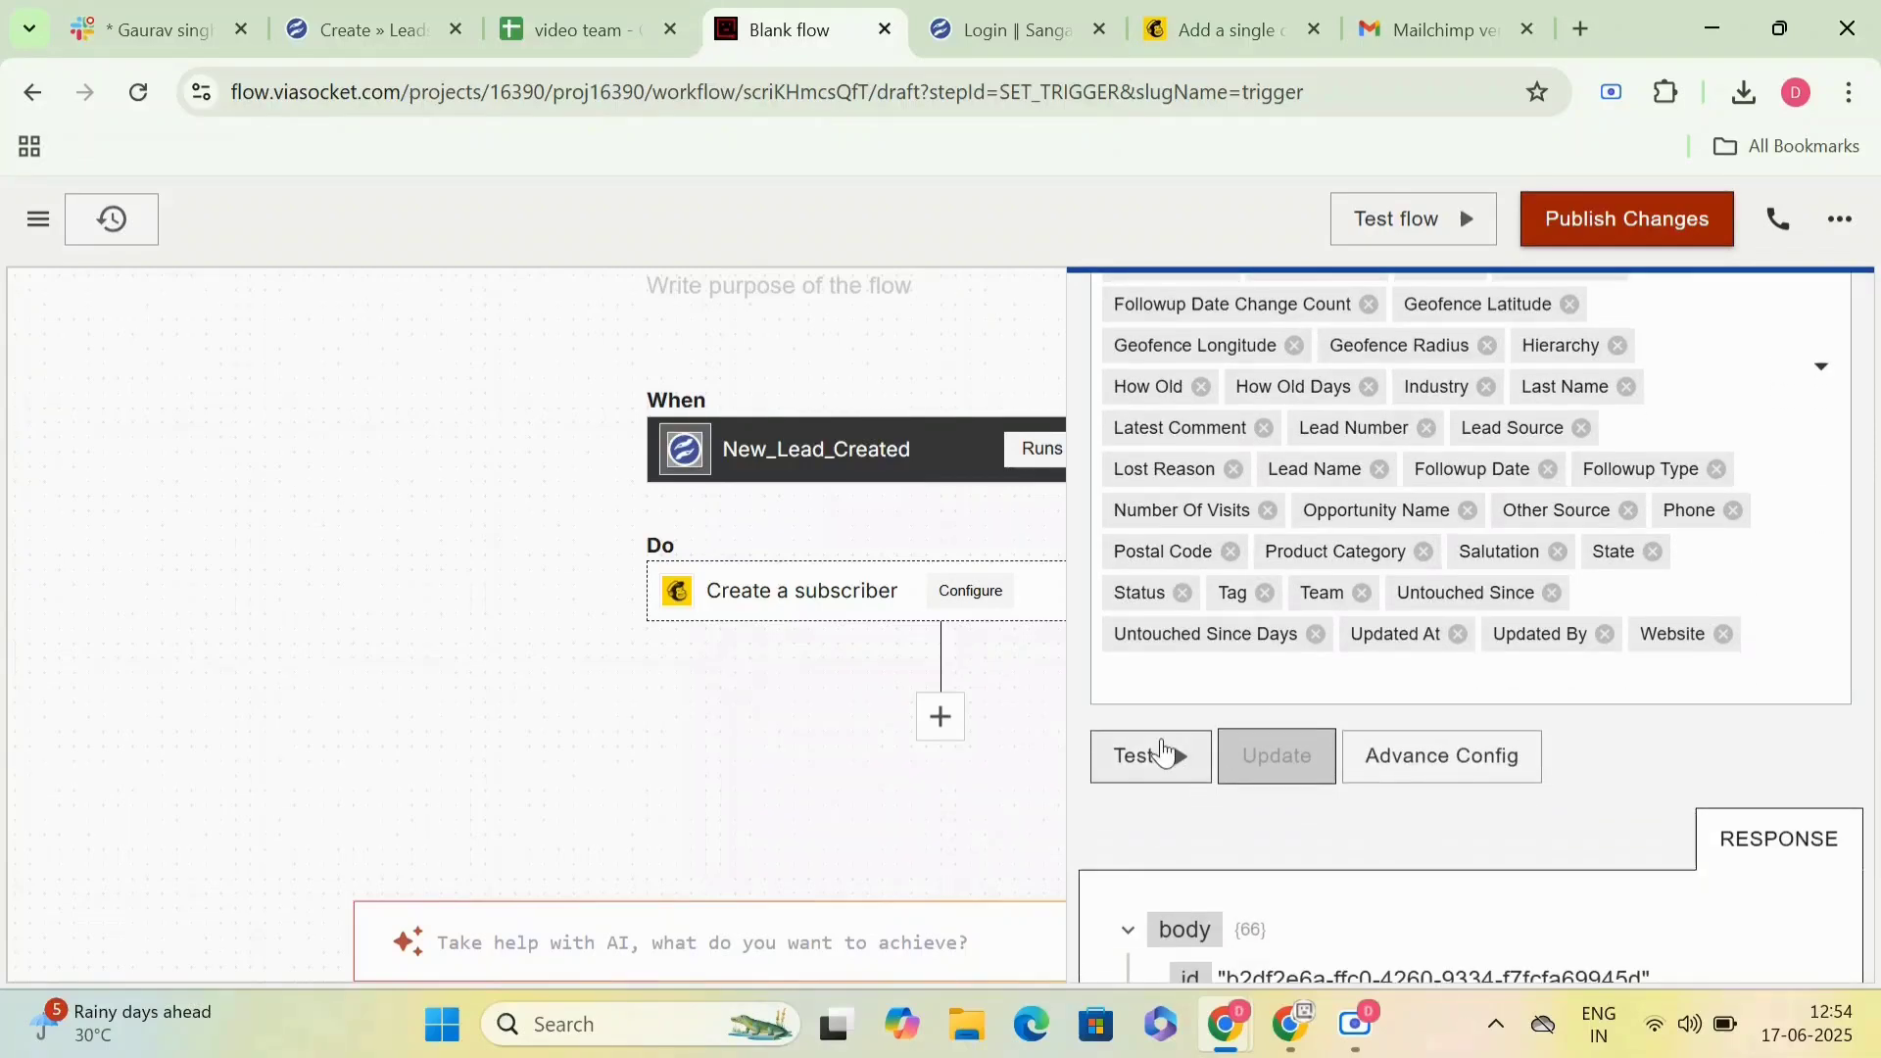
{"action": "left_click", "coordinate": [1163, 754]}
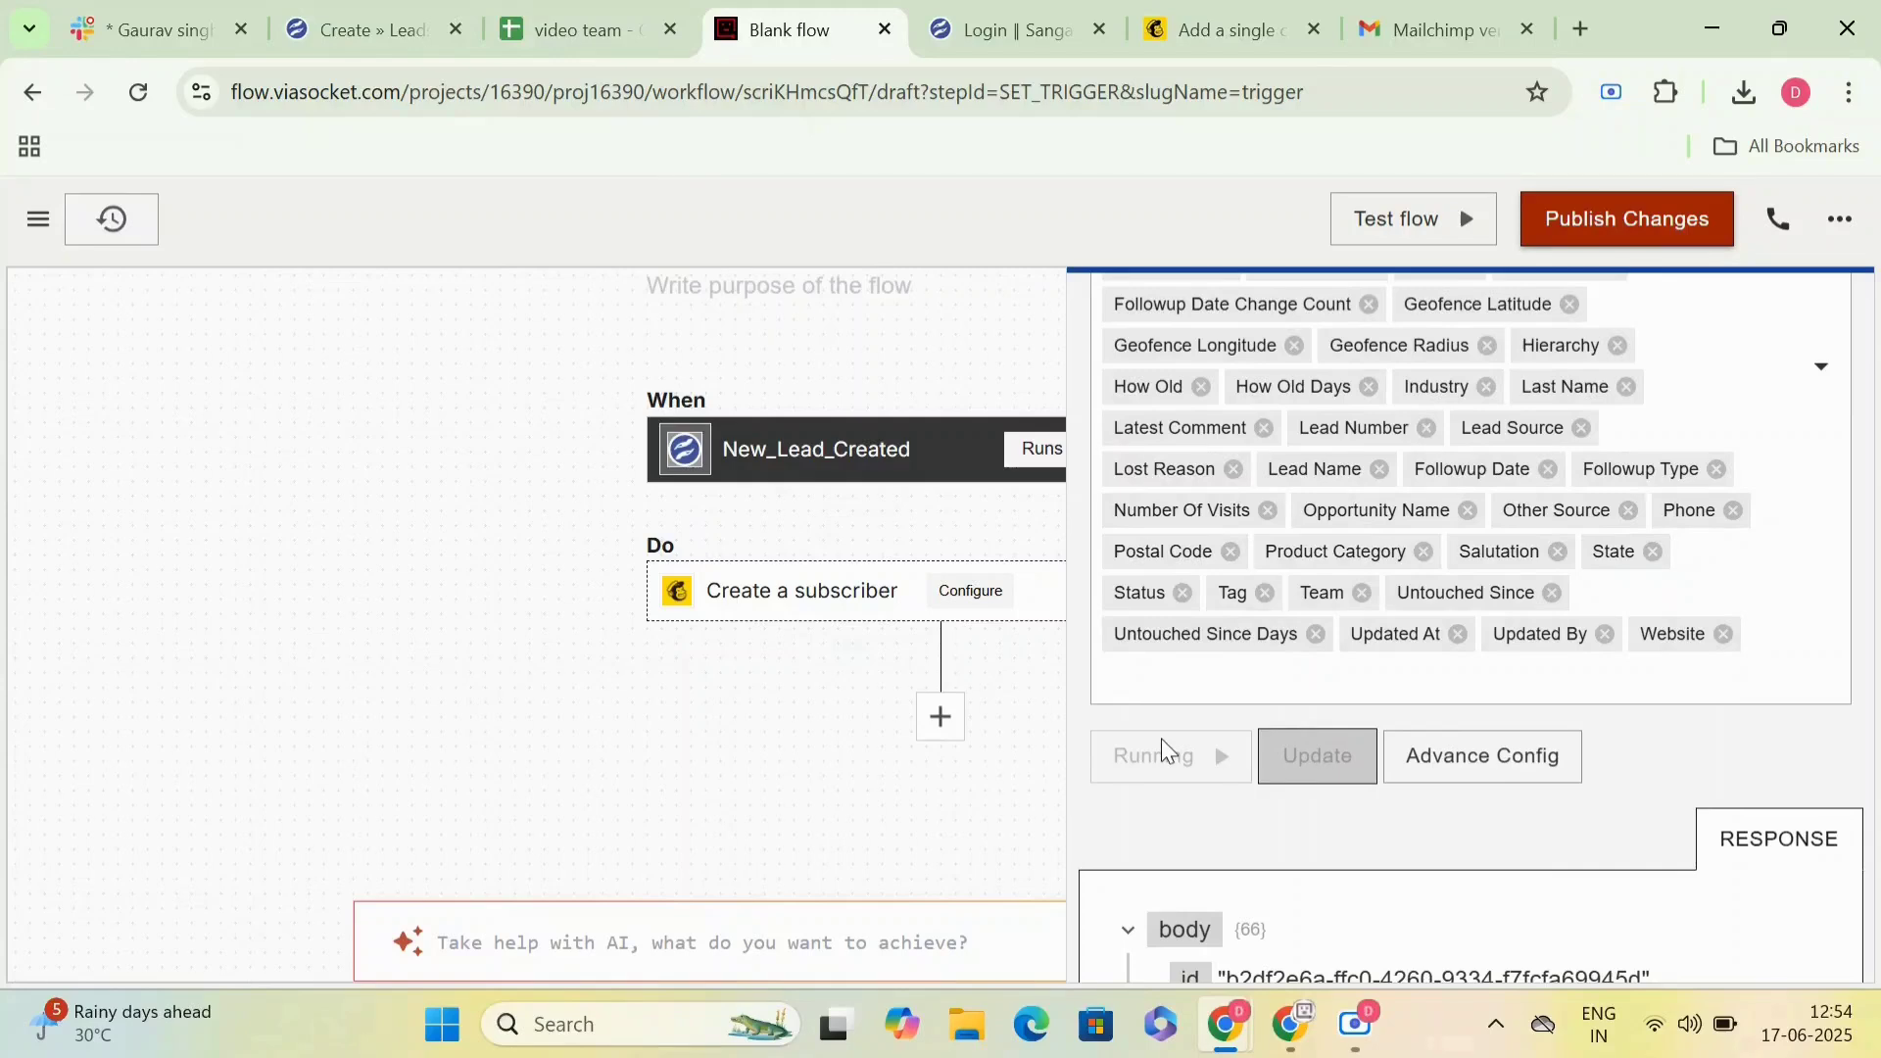
{"action": "scroll", "coordinate": [1160, 747], "scroll_direction": "down", "scroll_amount": 6}
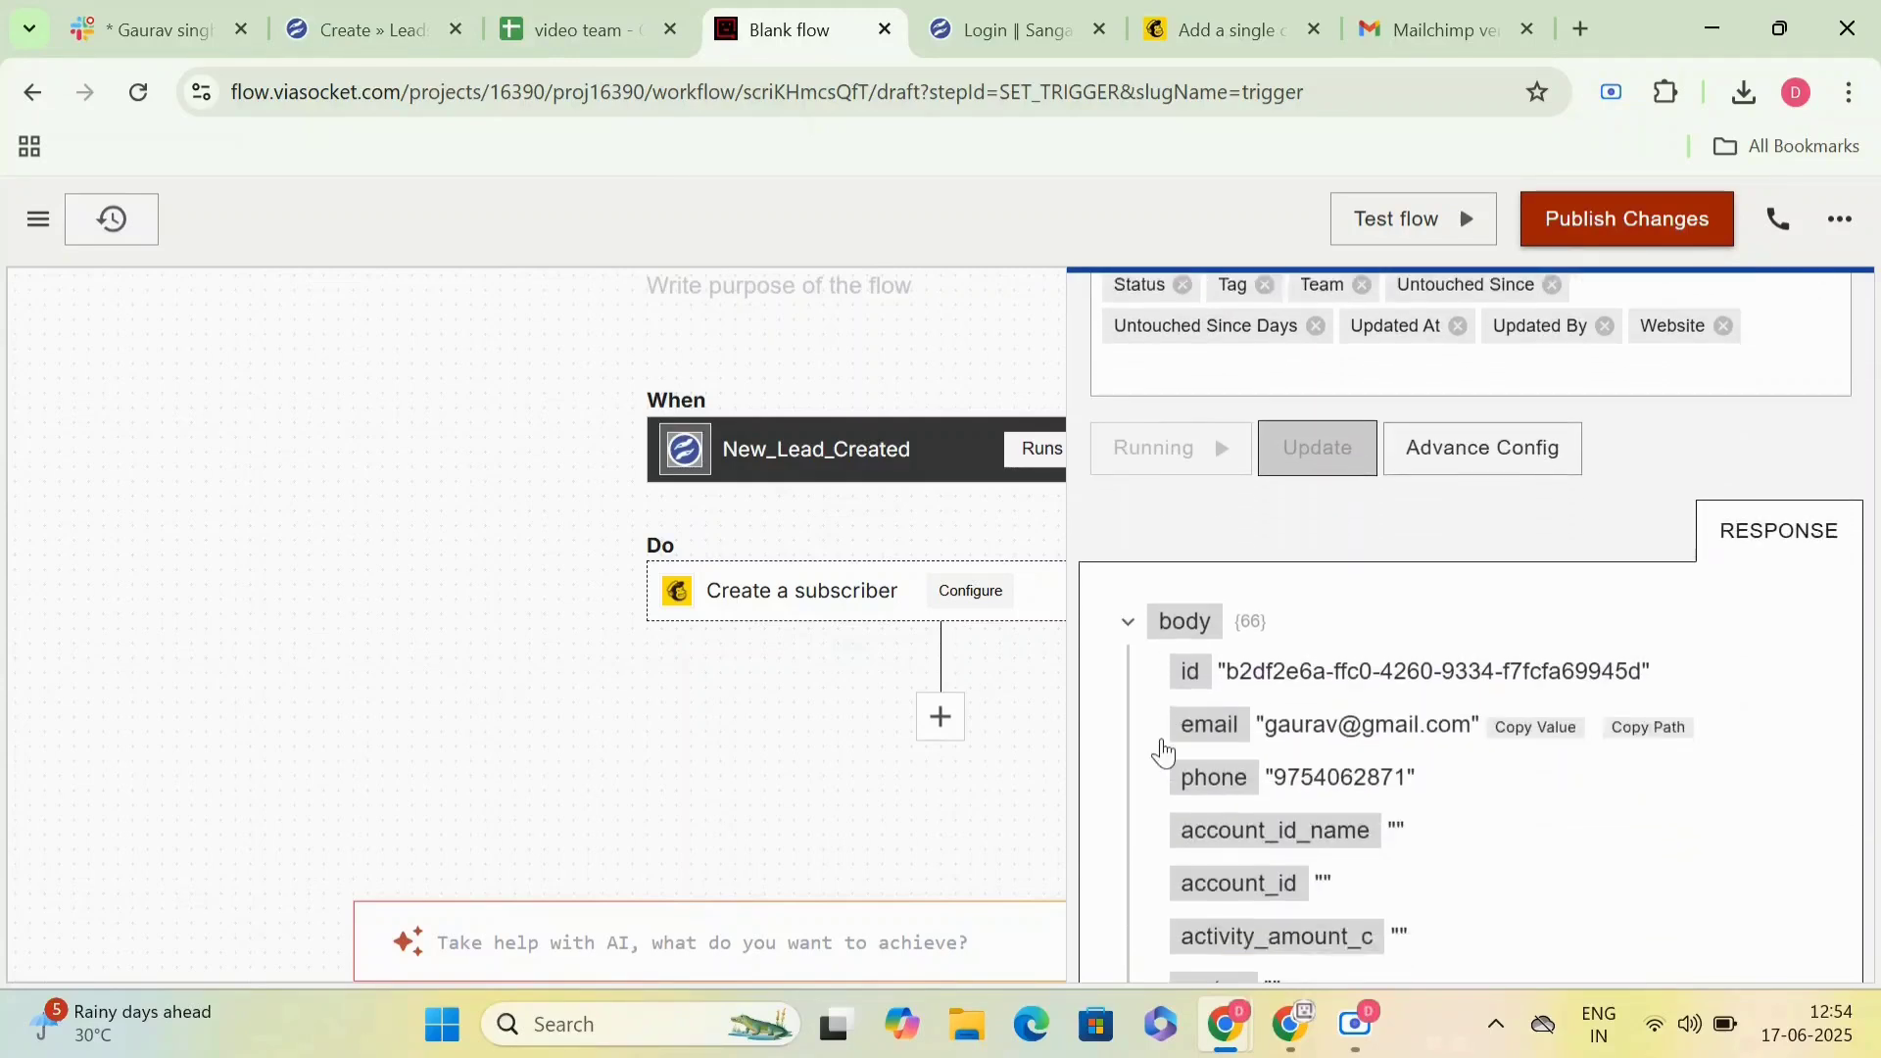
{"action": "scroll", "coordinate": [1163, 752], "scroll_direction": "up", "scroll_amount": 2}
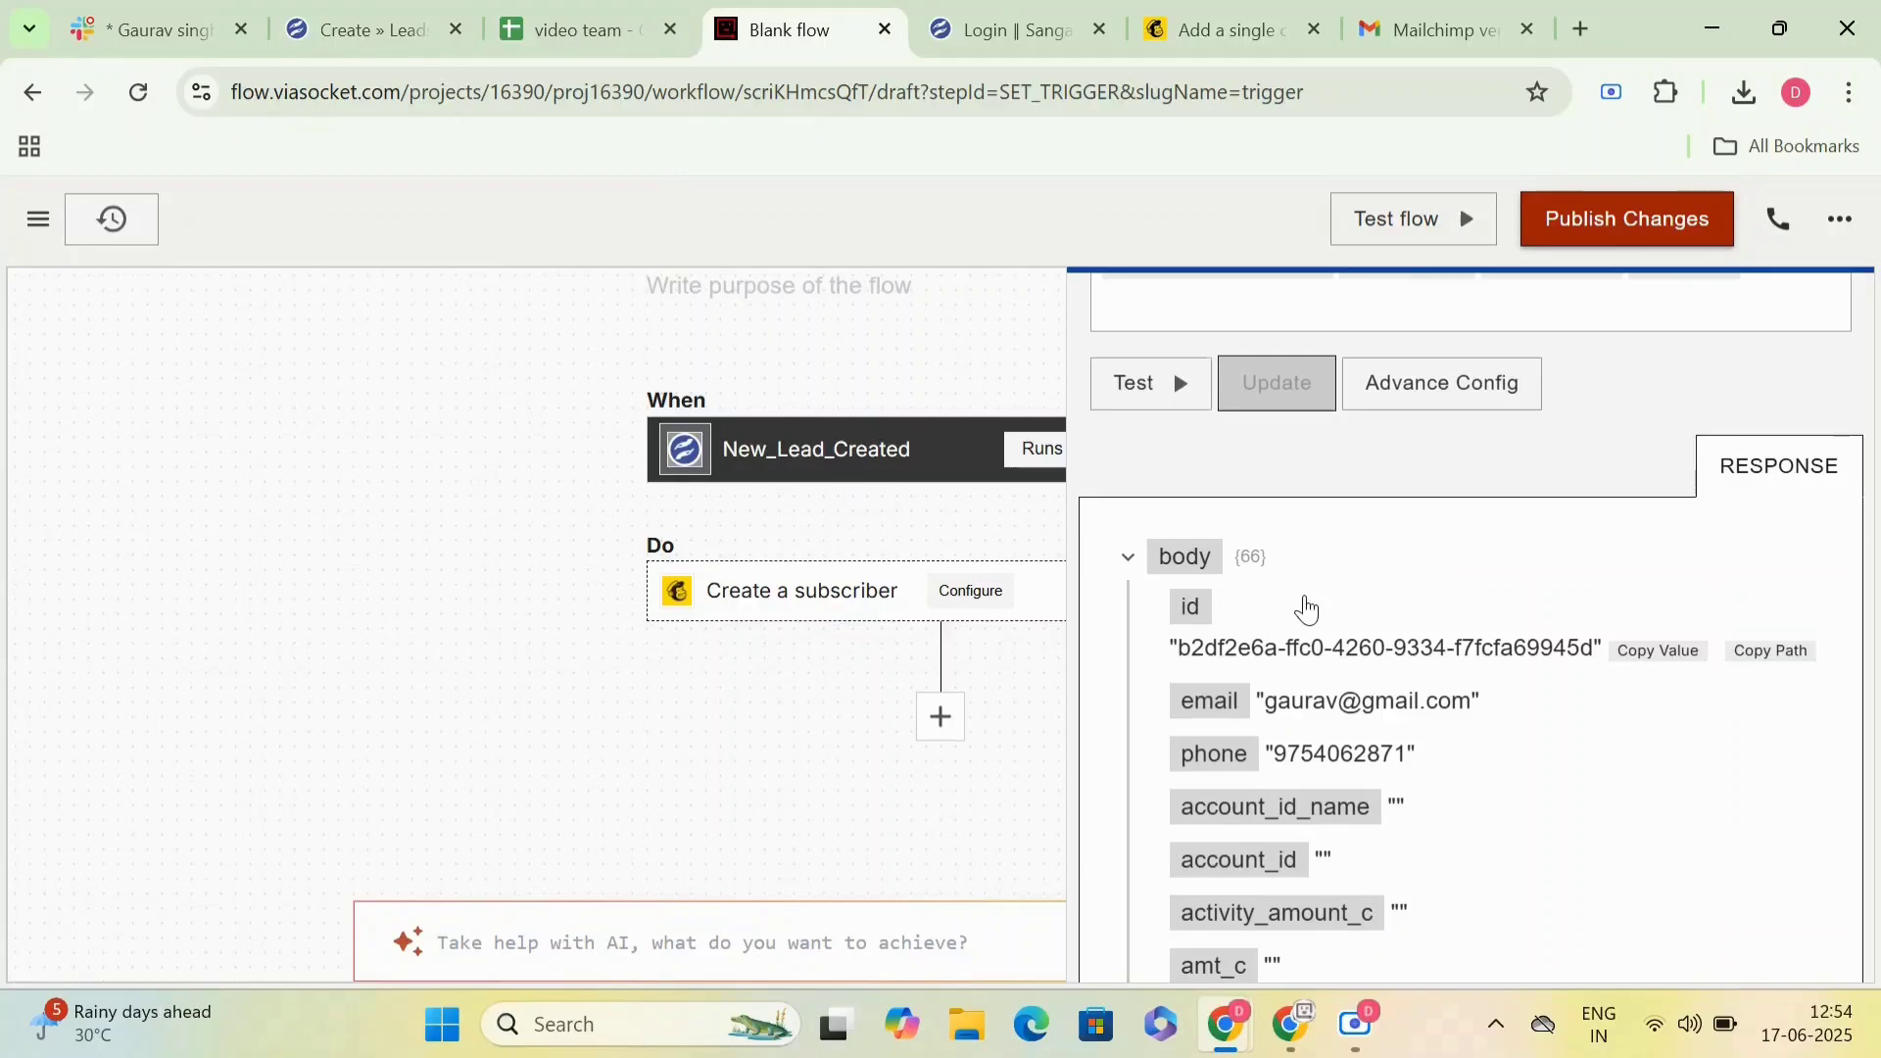
{"action": "scroll", "coordinate": [1307, 610], "scroll_direction": "down", "scroll_amount": 4}
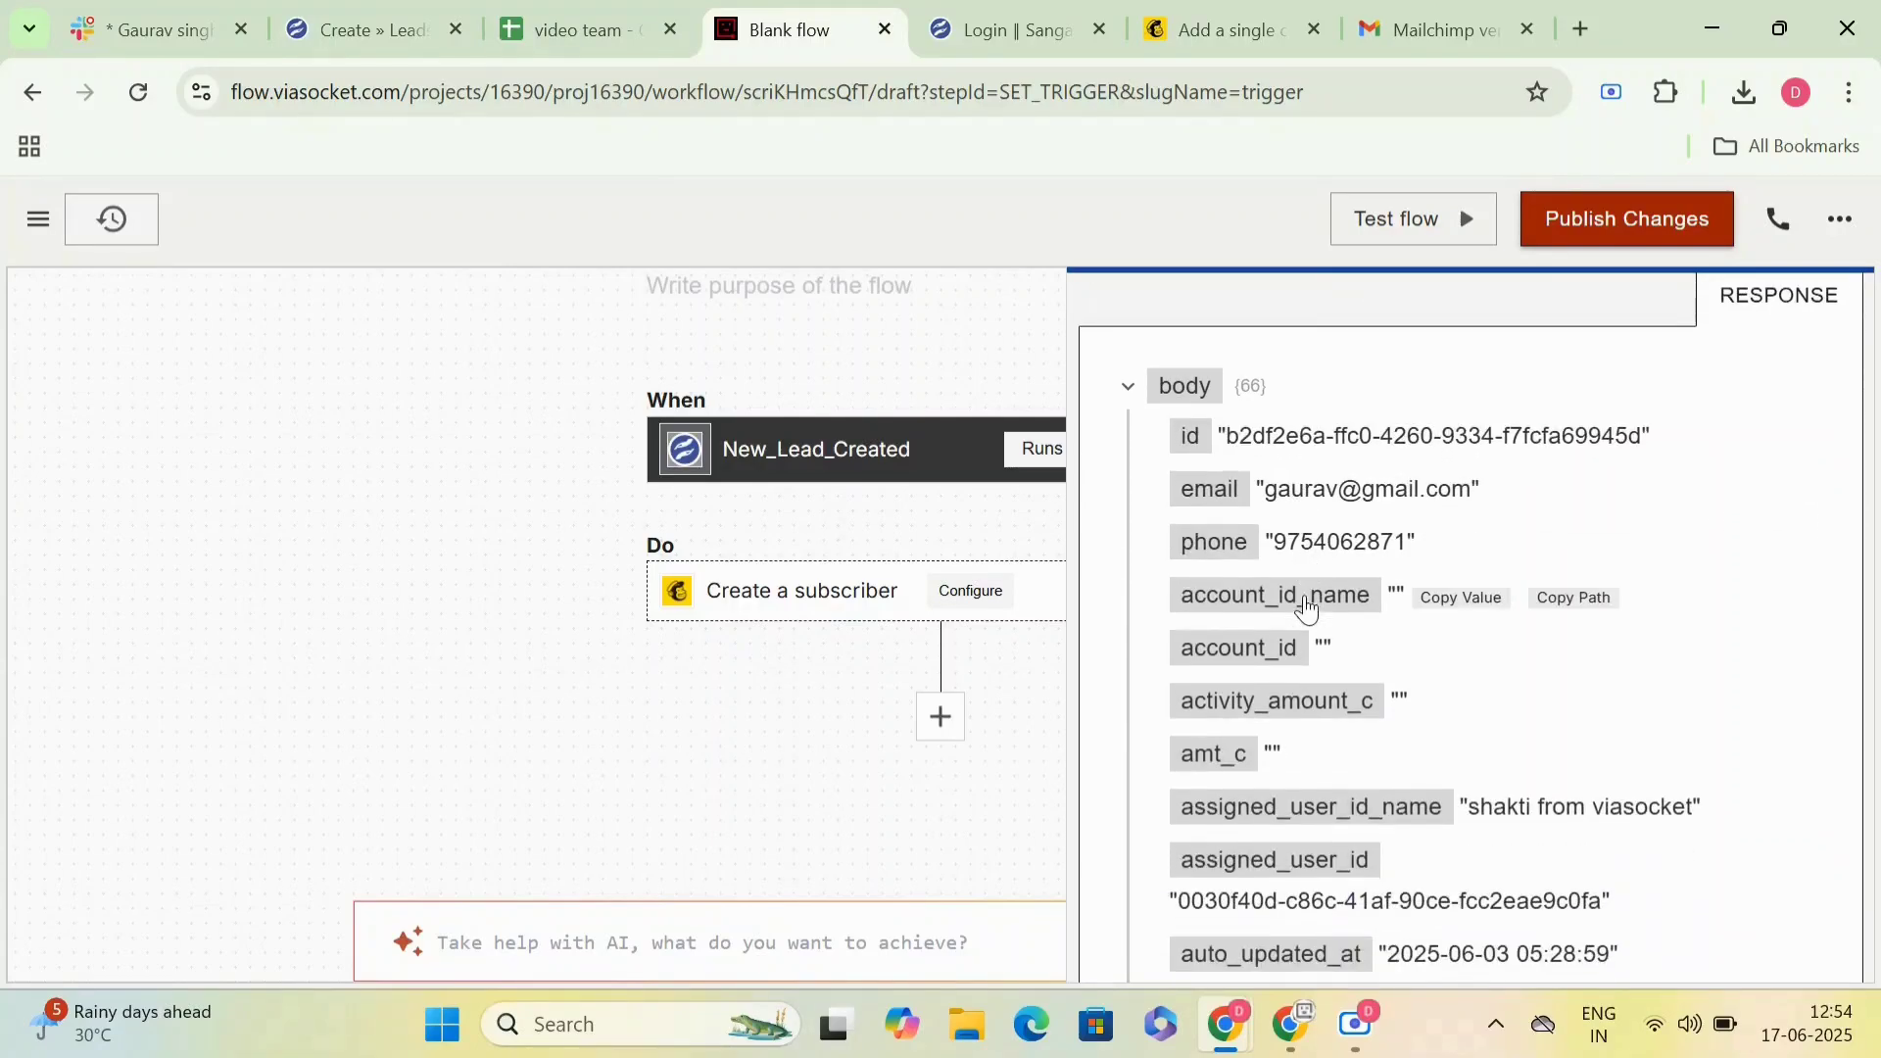
{"action": "scroll", "coordinate": [1306, 609], "scroll_direction": "down", "scroll_amount": 2}
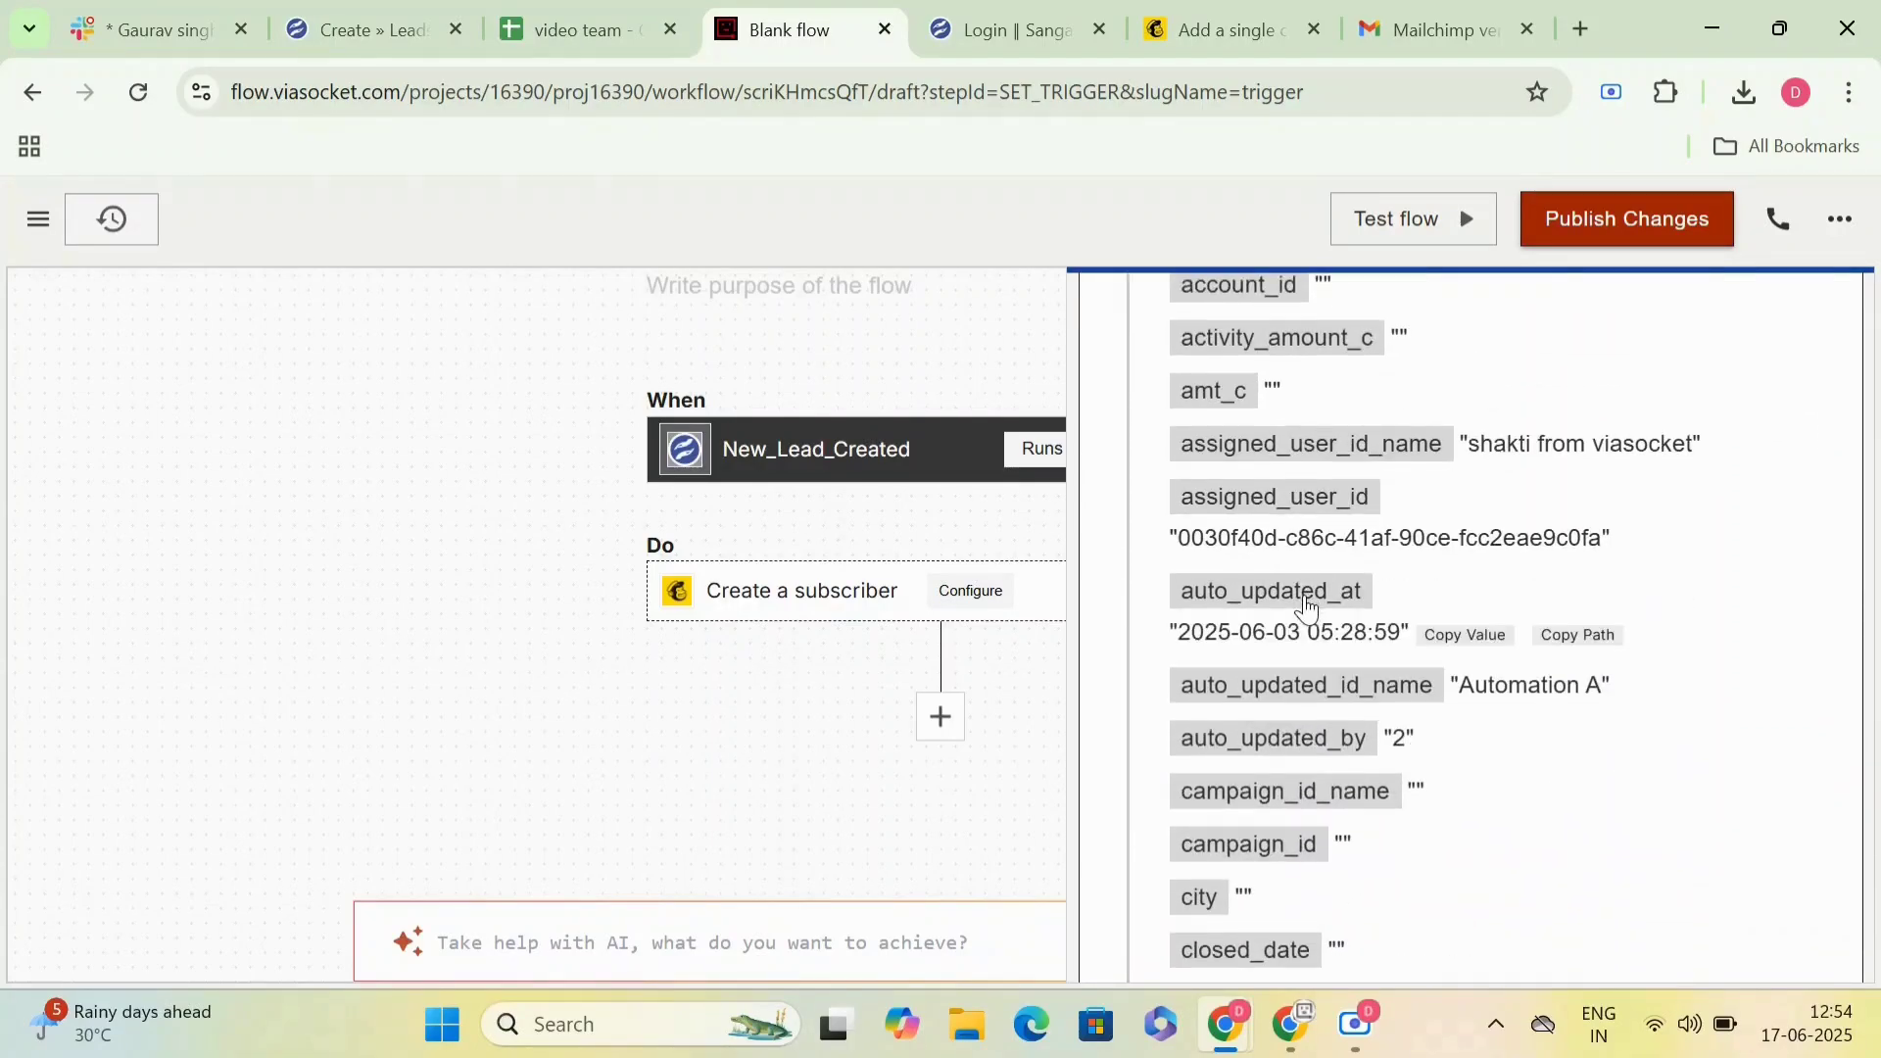
{"action": "scroll", "coordinate": [1306, 609], "scroll_direction": "up", "scroll_amount": 10}
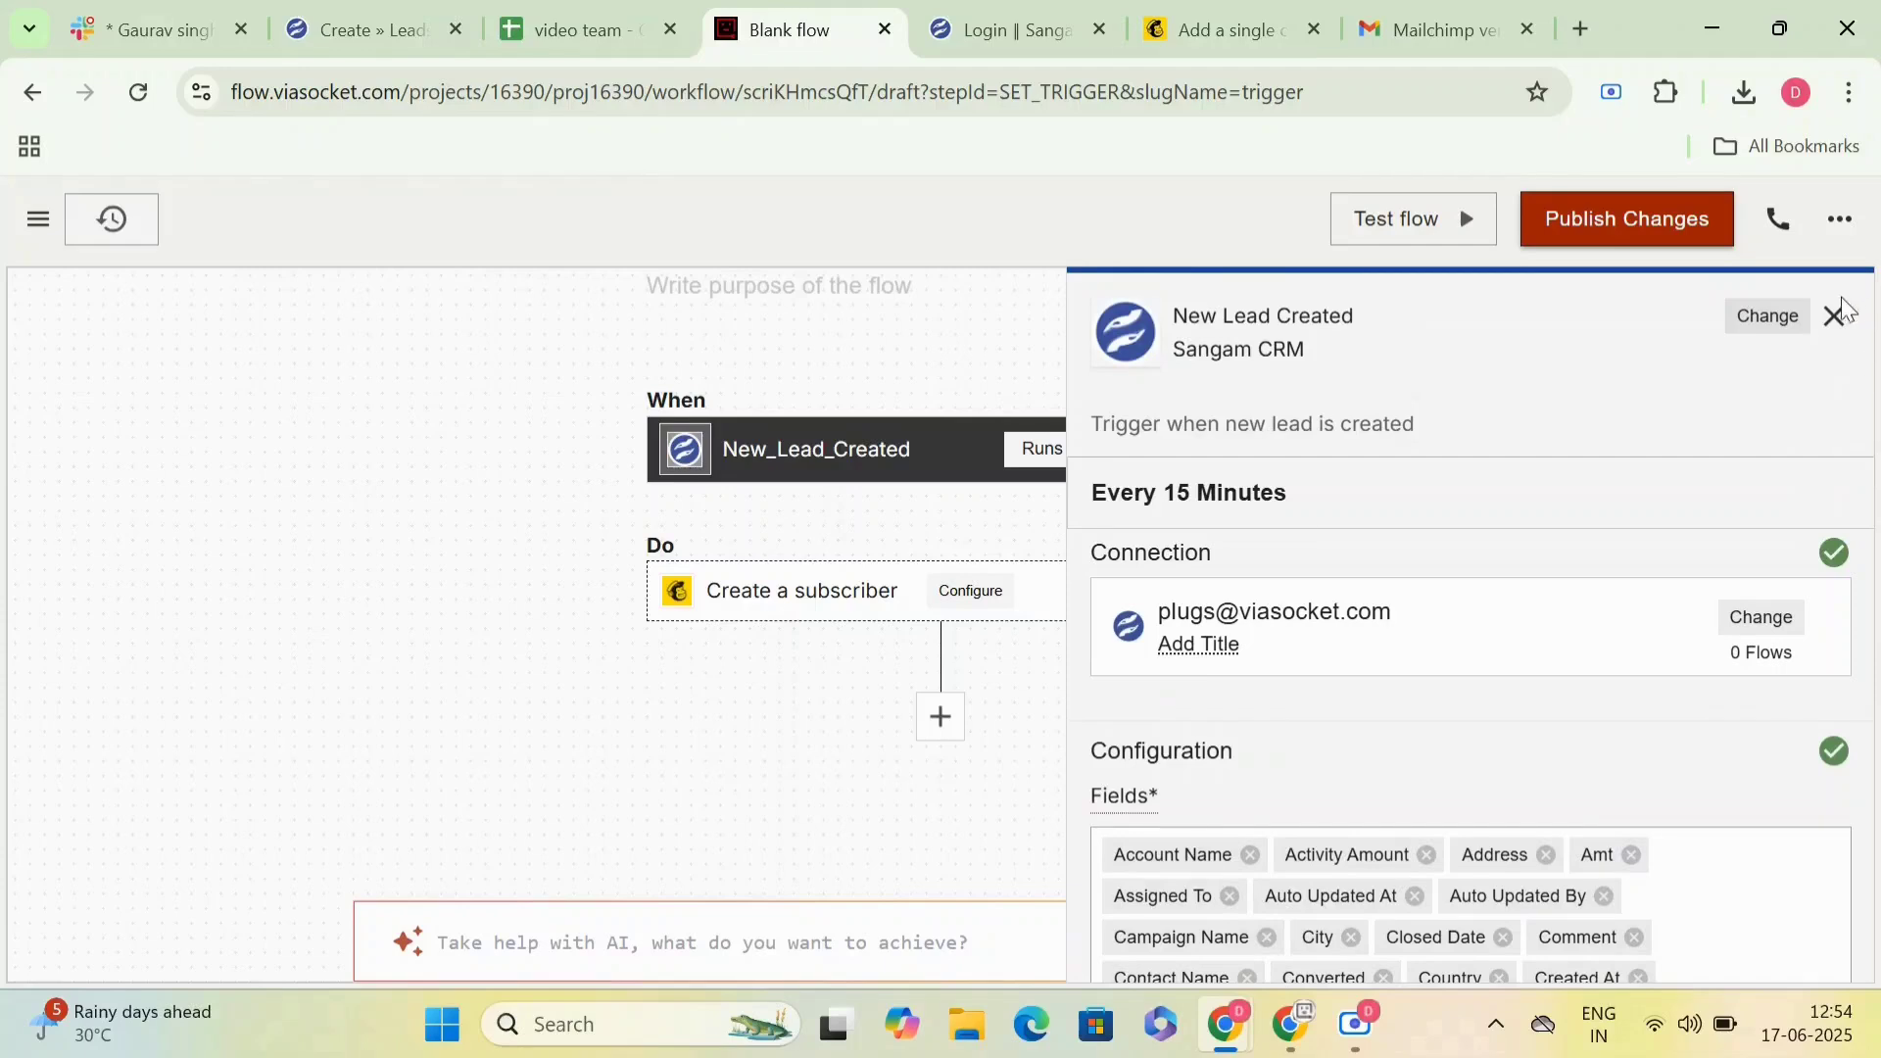
{"action": "left_click", "coordinate": [1834, 316]}
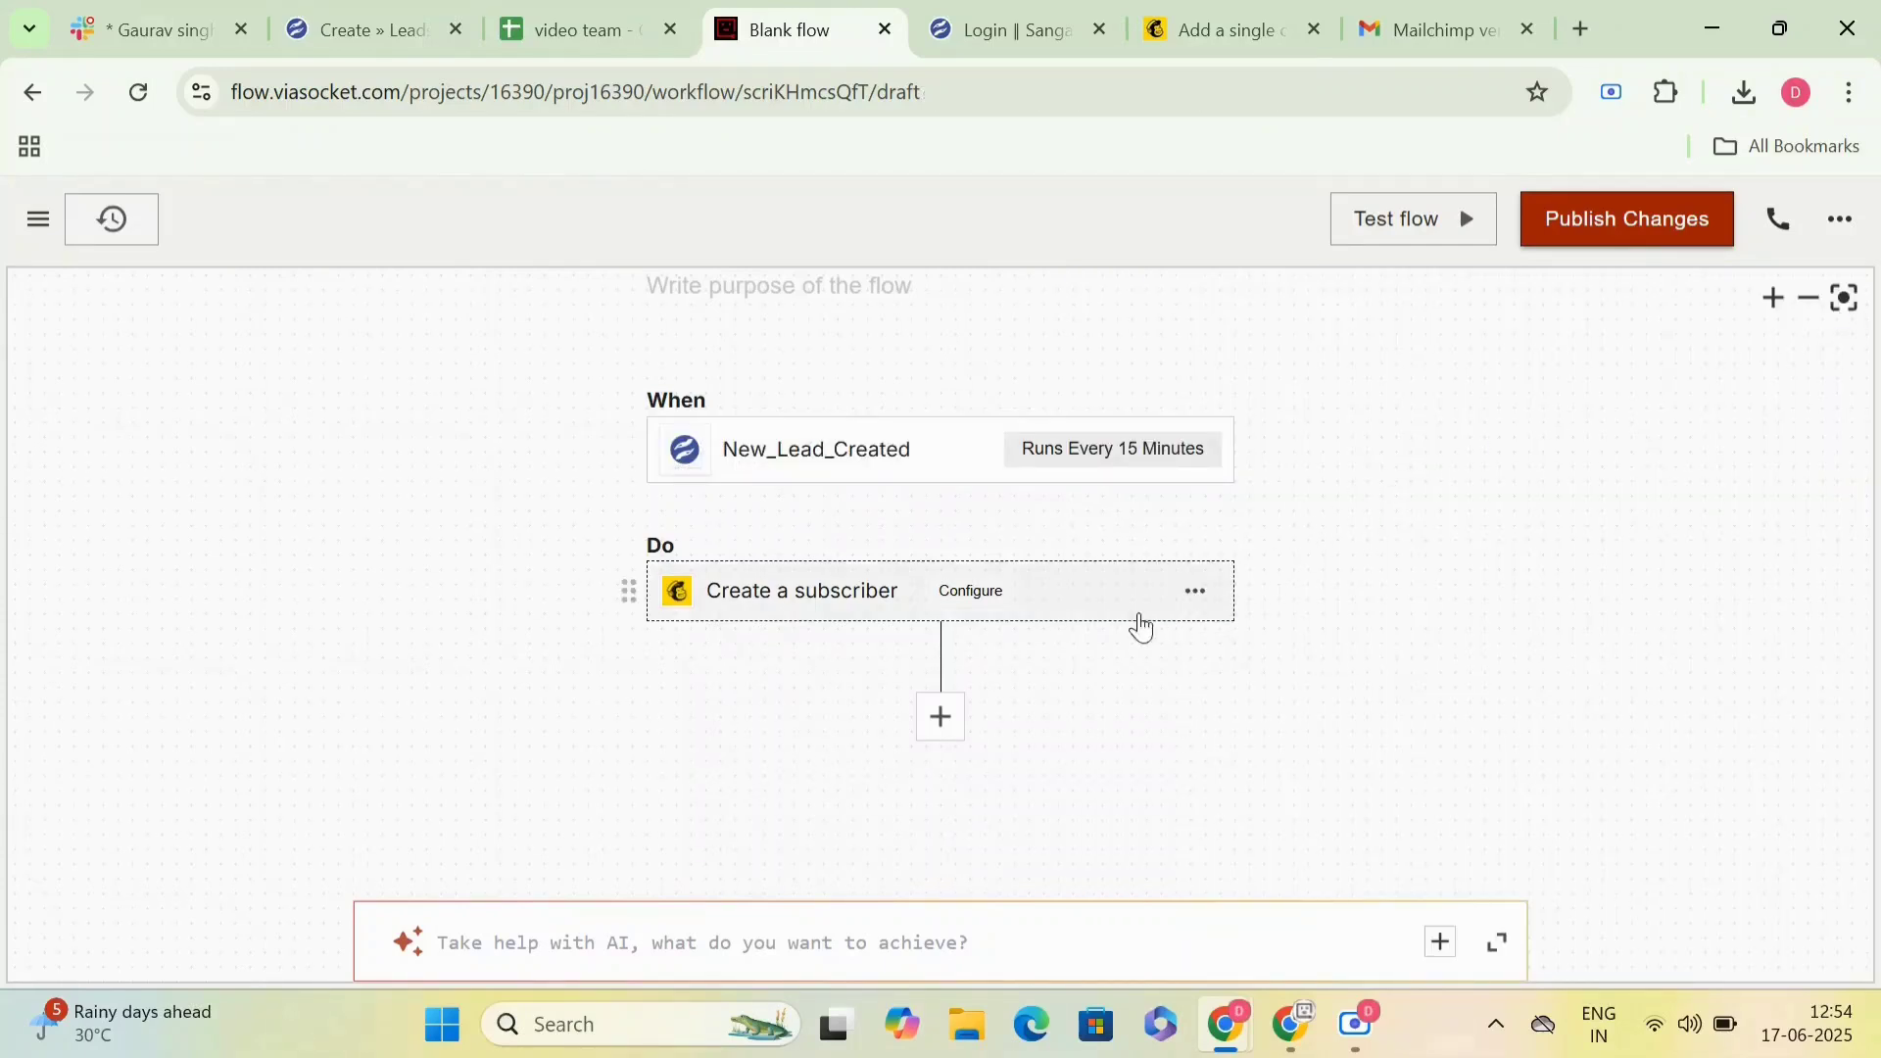
- Open the Create a subscriber configuration and select Walkover as the MailChimp list
{"action": "left_click", "coordinate": [1126, 607]}
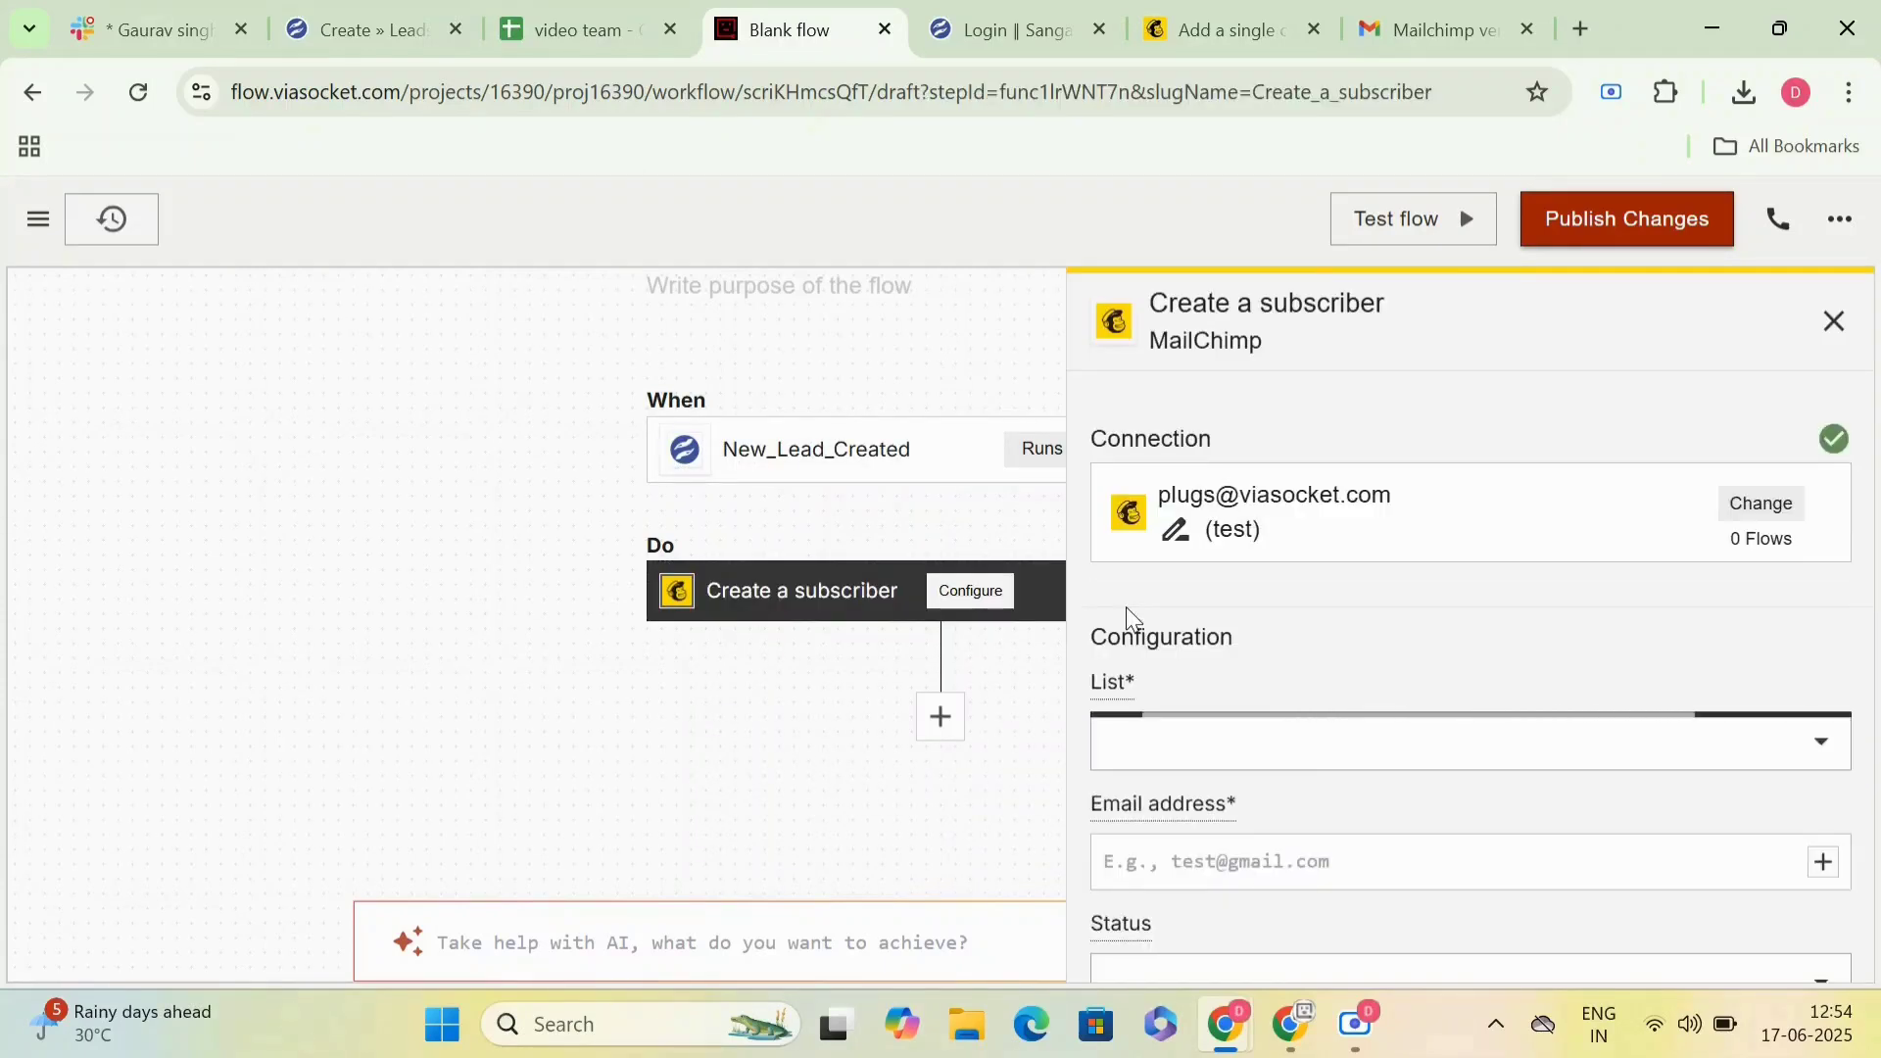
{"action": "scroll", "coordinate": [1360, 655], "scroll_direction": "down", "scroll_amount": 3}
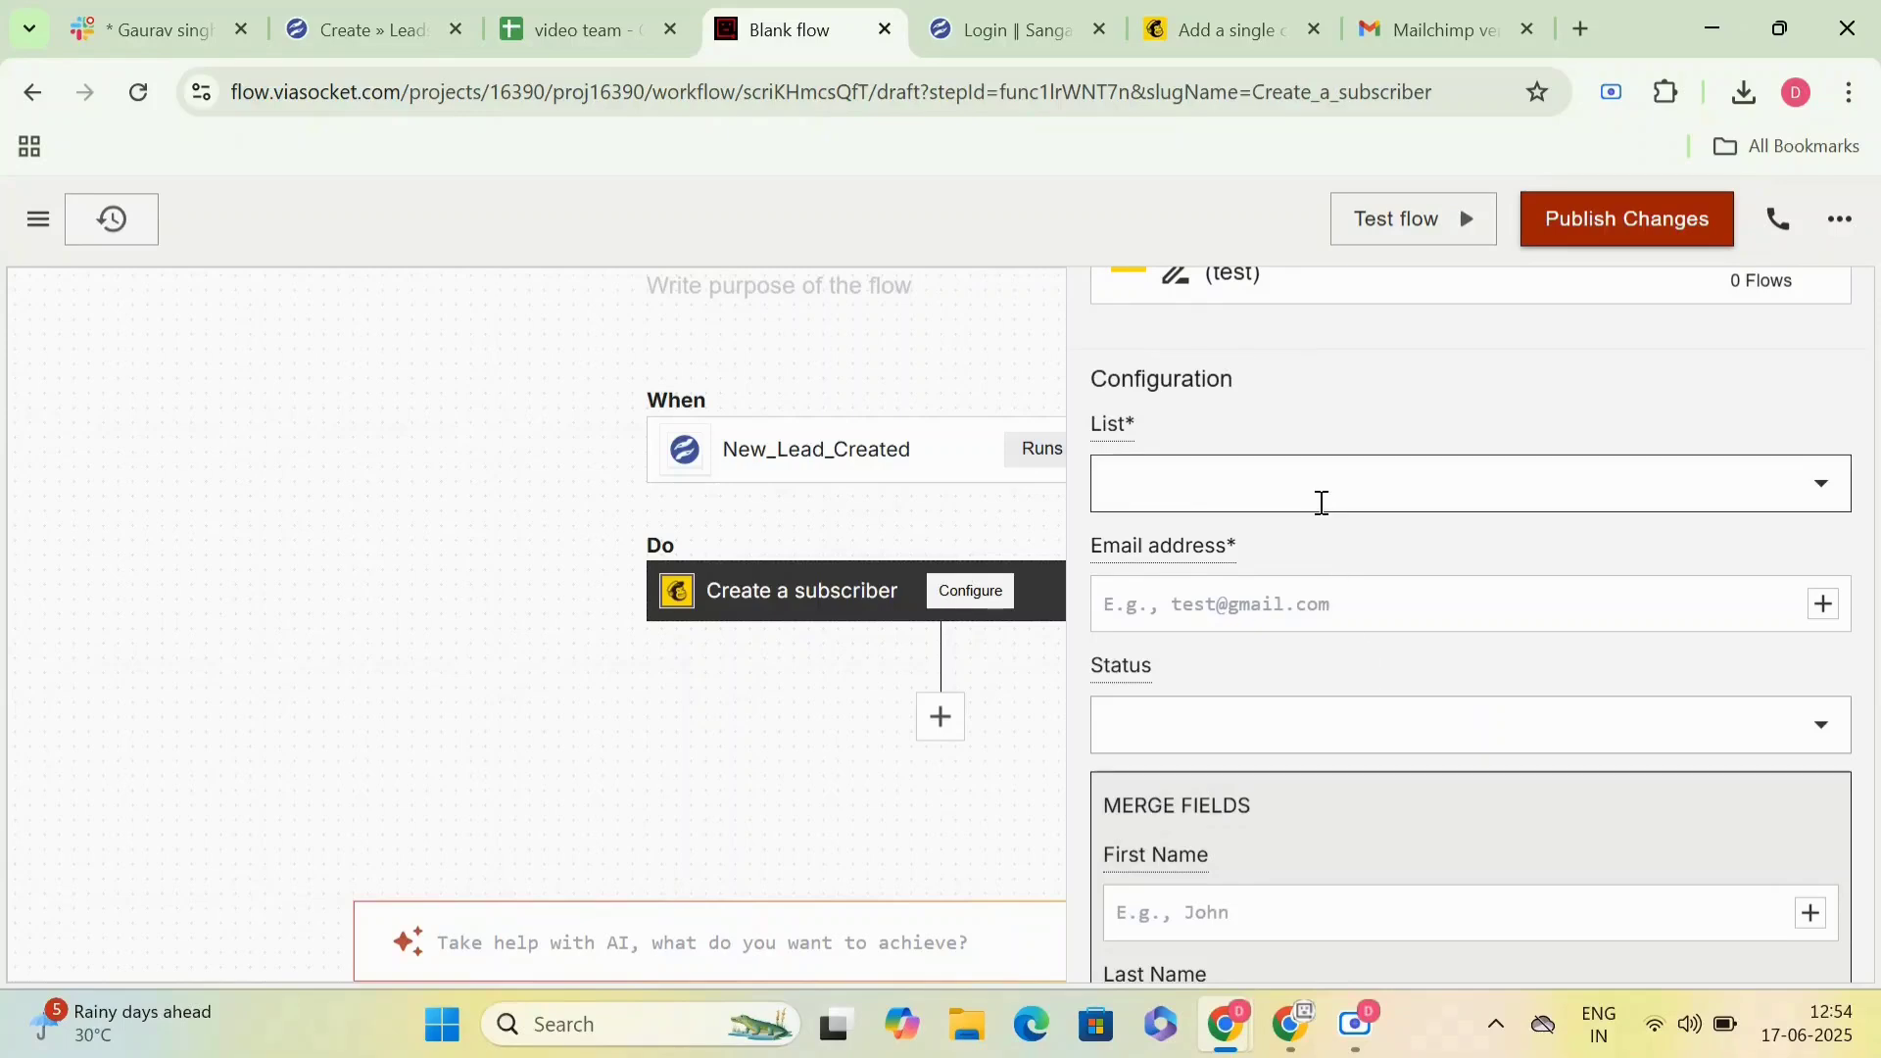
{"action": "left_click", "coordinate": [1321, 502]}
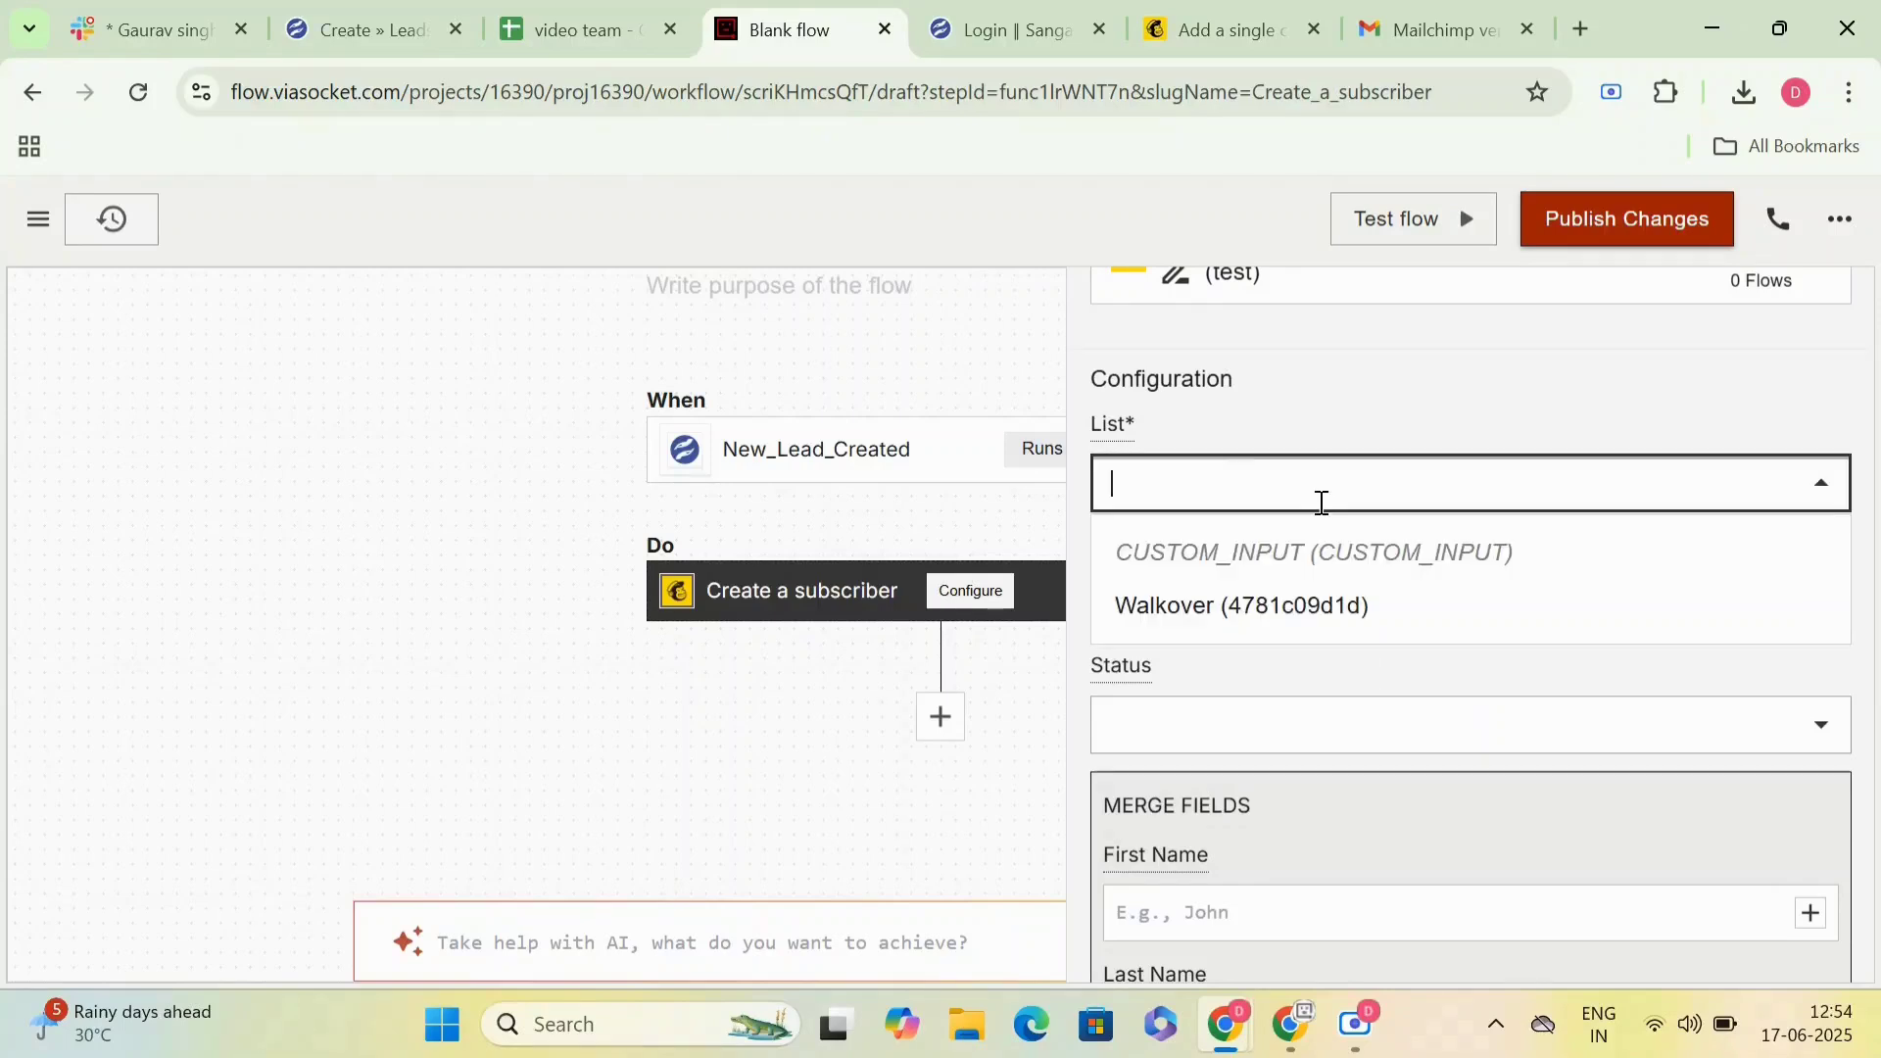
{"action": "left_click", "coordinate": [1321, 600]}
{"action": "left_click", "coordinate": [1322, 601]}
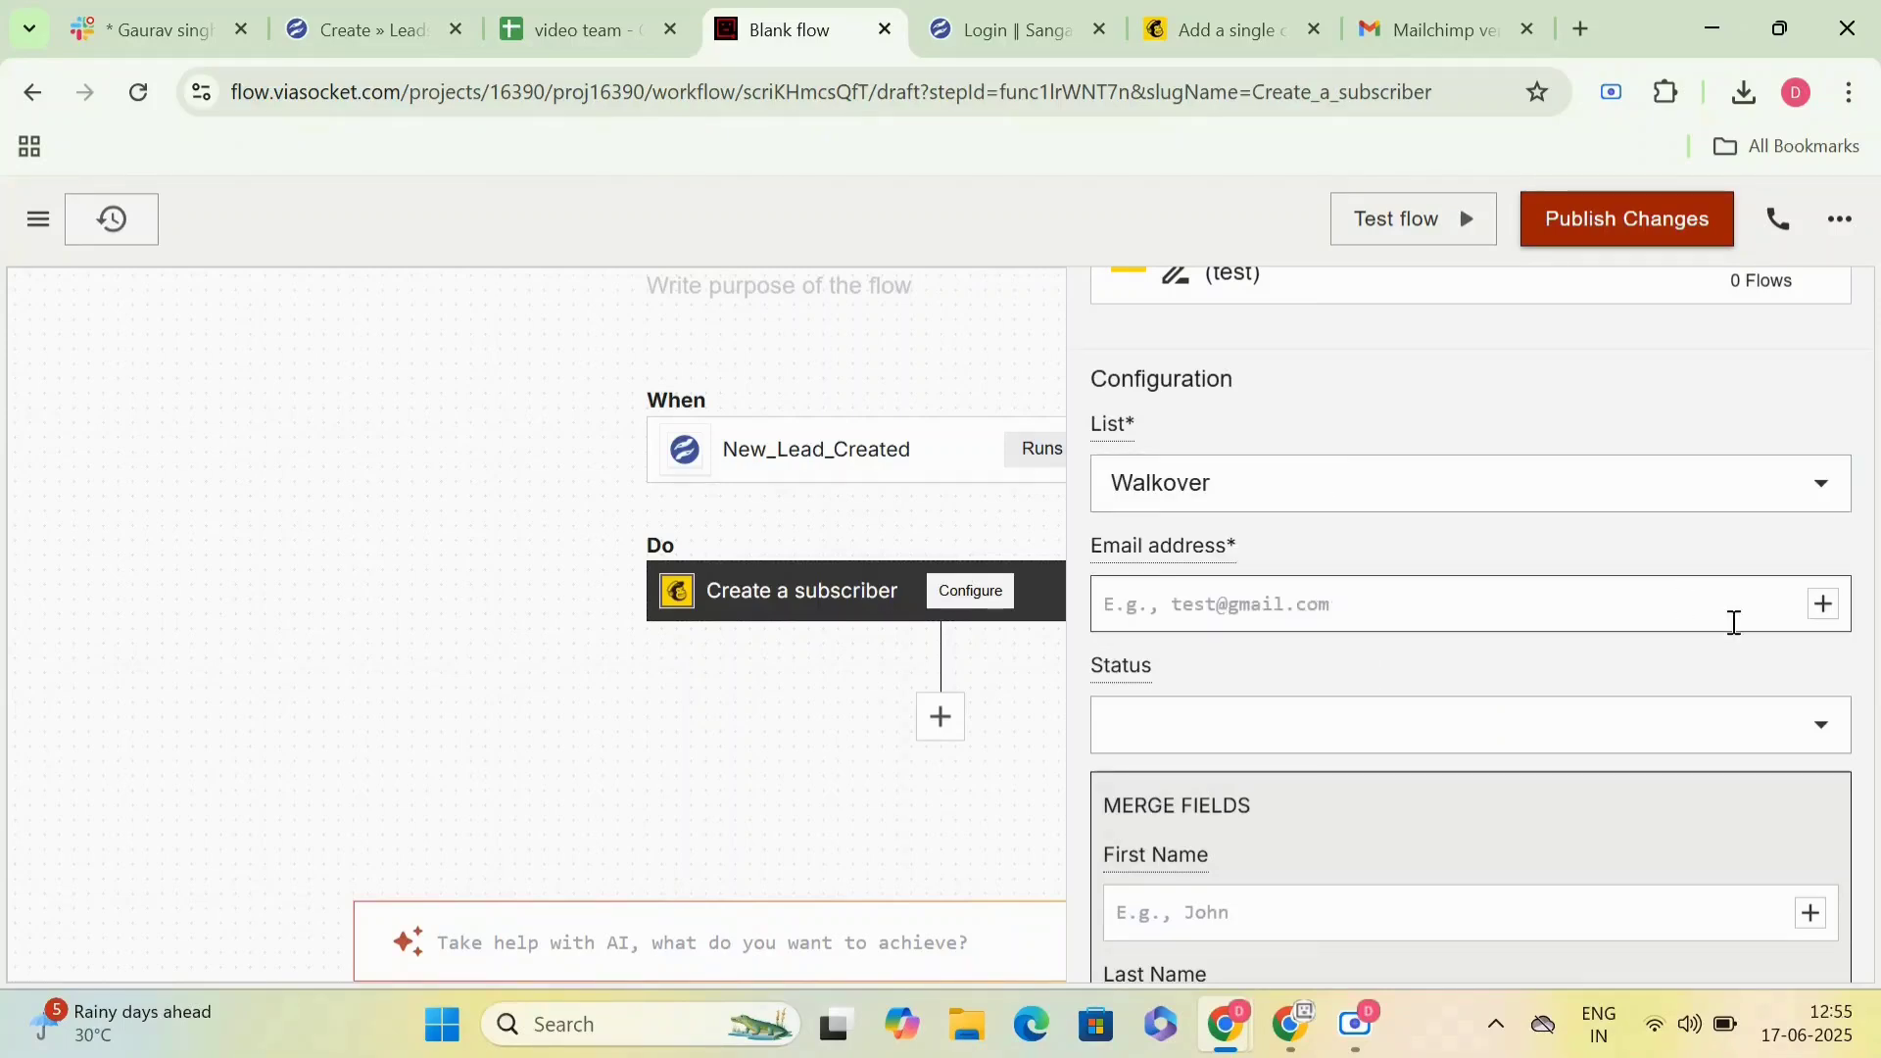
- Map the subscriber's email address to body.email from the trigger data and set the status to Subscribed
{"action": "left_click", "coordinate": [1824, 606]}
{"action": "mouse_move", "coordinate": [1562, 806]}
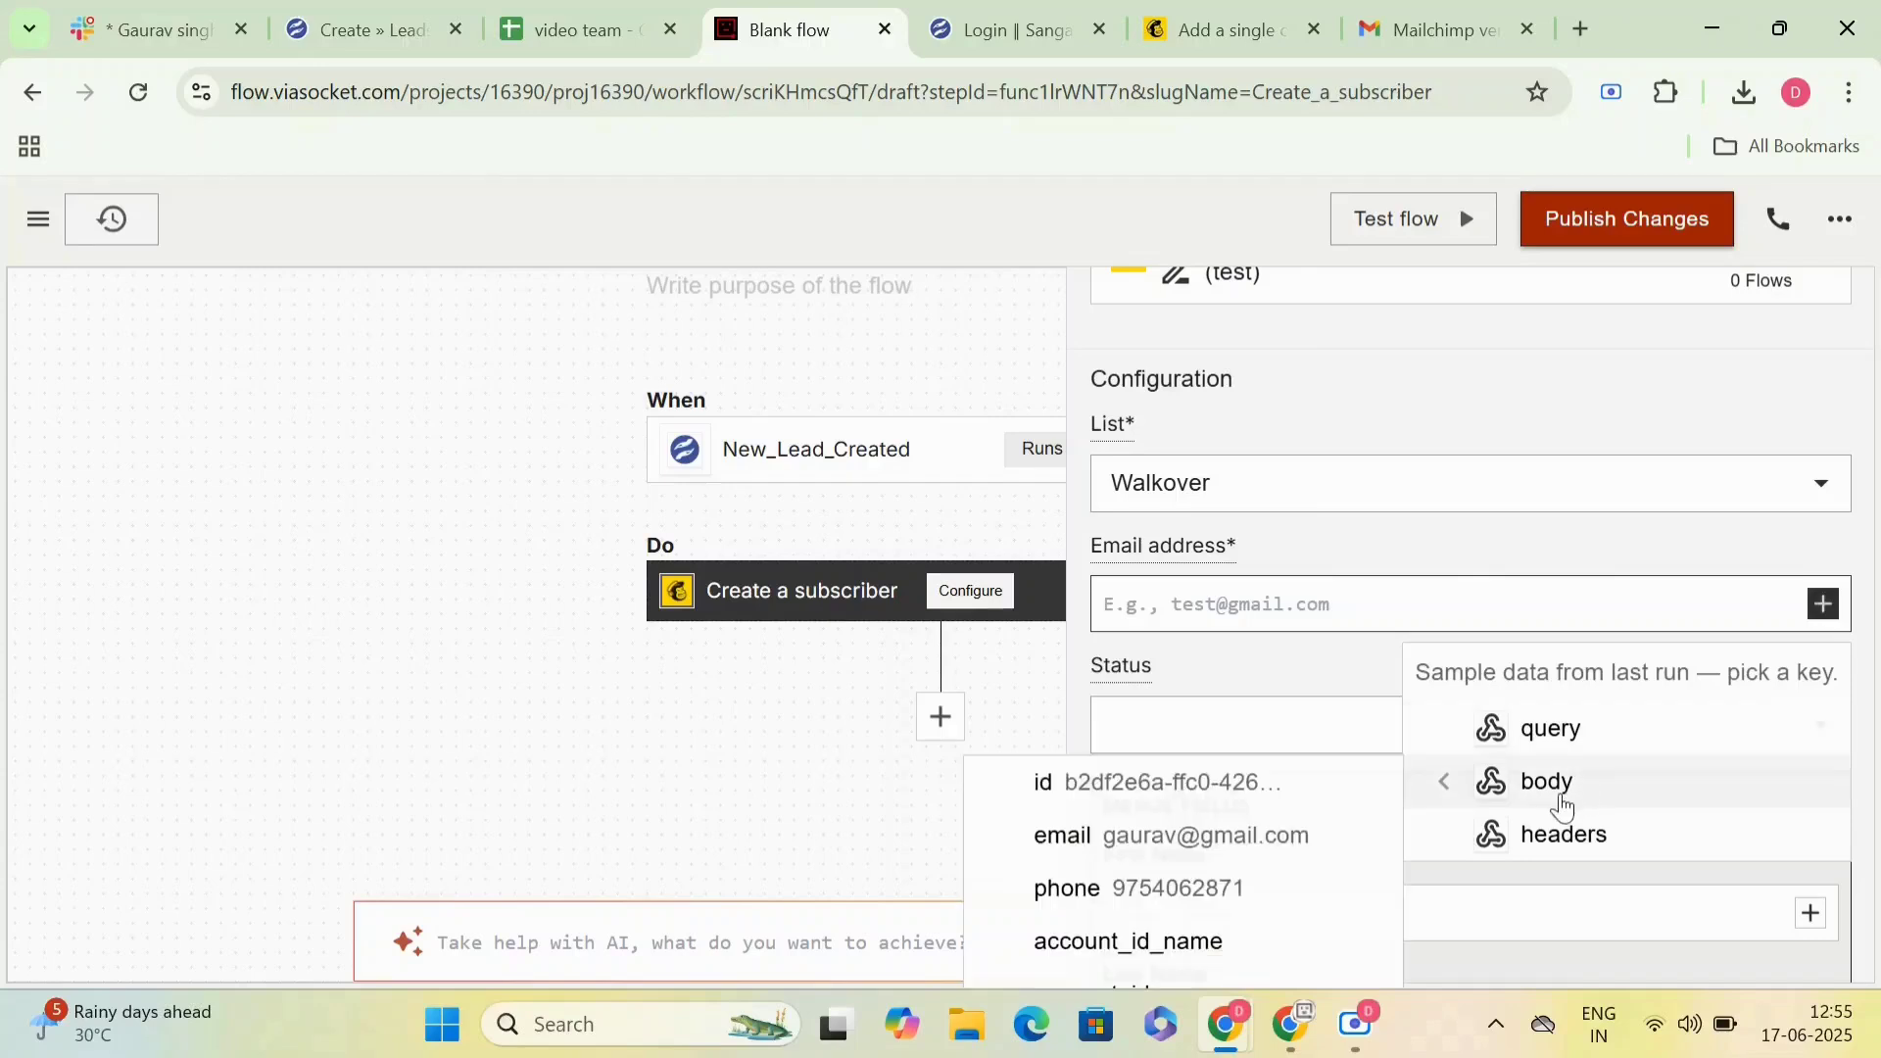
{"action": "left_click", "coordinate": [1286, 837]}
{"action": "scroll", "coordinate": [1268, 722], "scroll_direction": "down", "scroll_amount": 2}
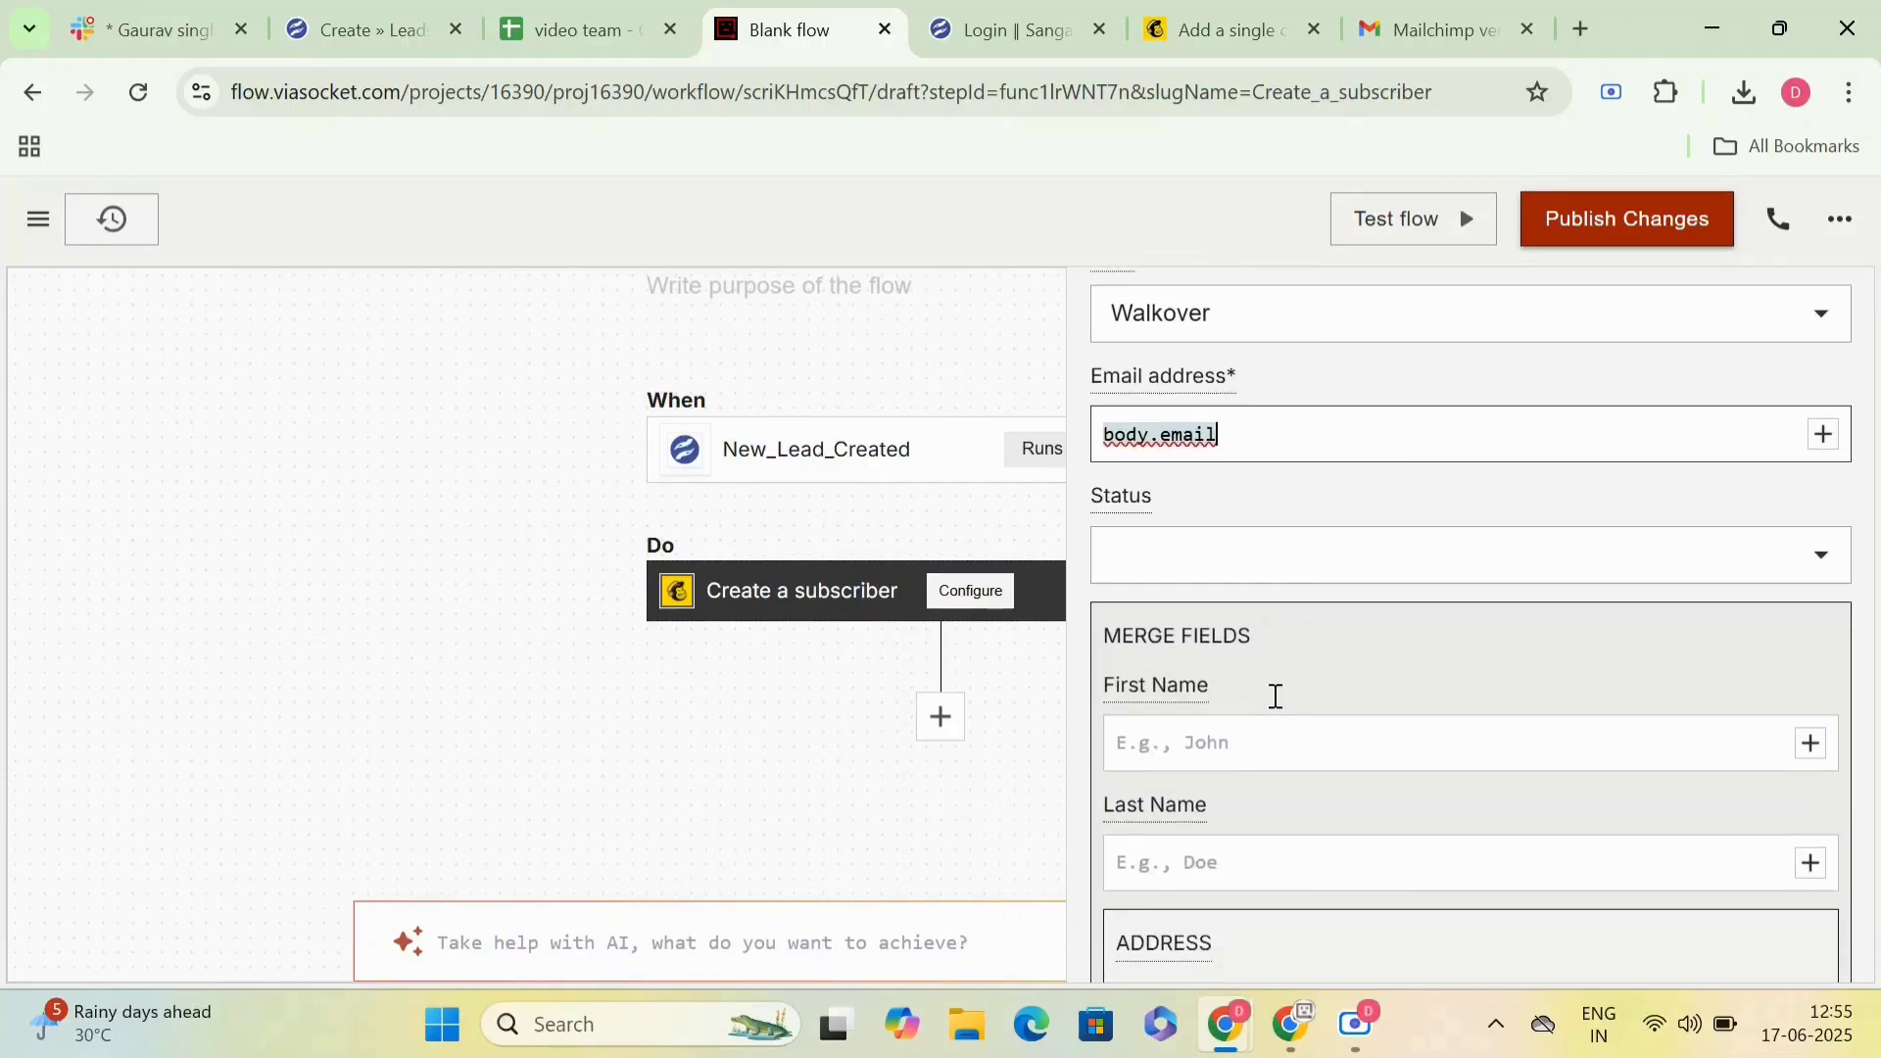
{"action": "left_click", "coordinate": [1302, 547]}
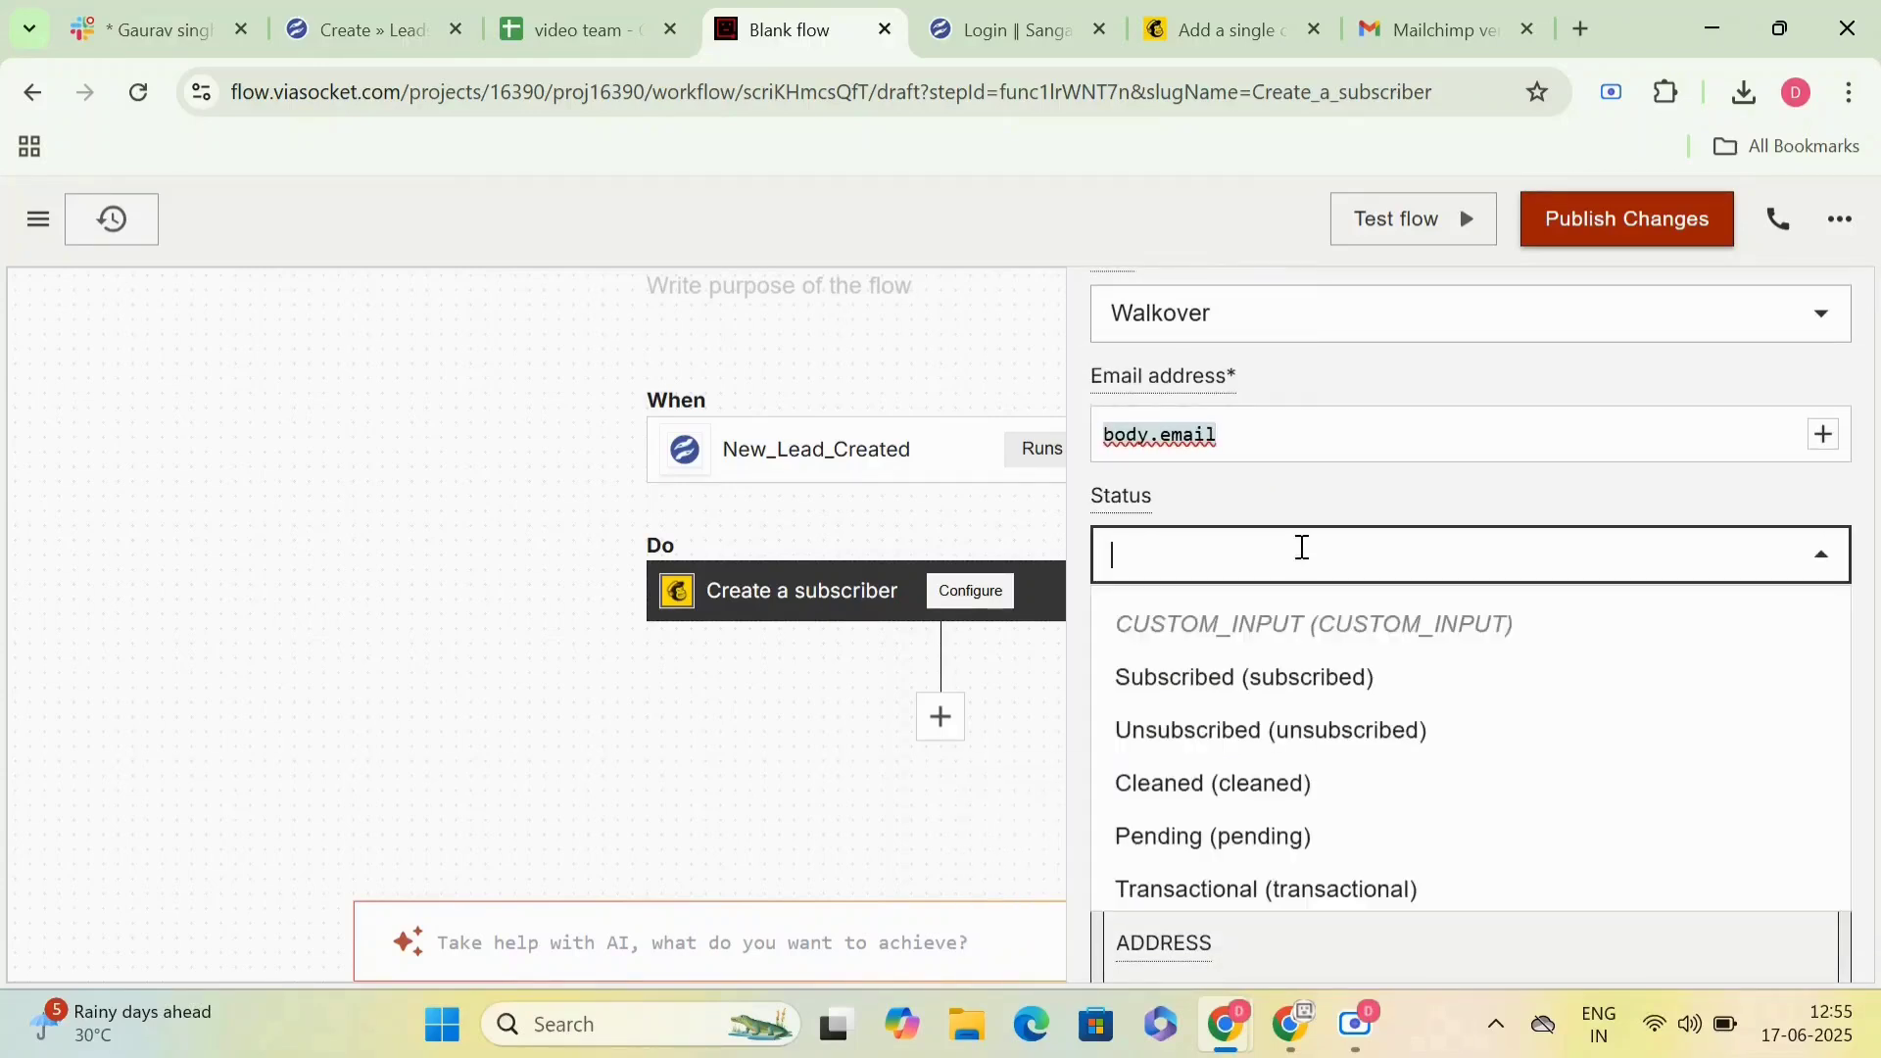
{"action": "left_click", "coordinate": [1265, 676]}
- Map the First Name merge field to the name key in the trigger's body data
{"action": "scroll", "coordinate": [1264, 678], "scroll_direction": "down", "scroll_amount": 2}
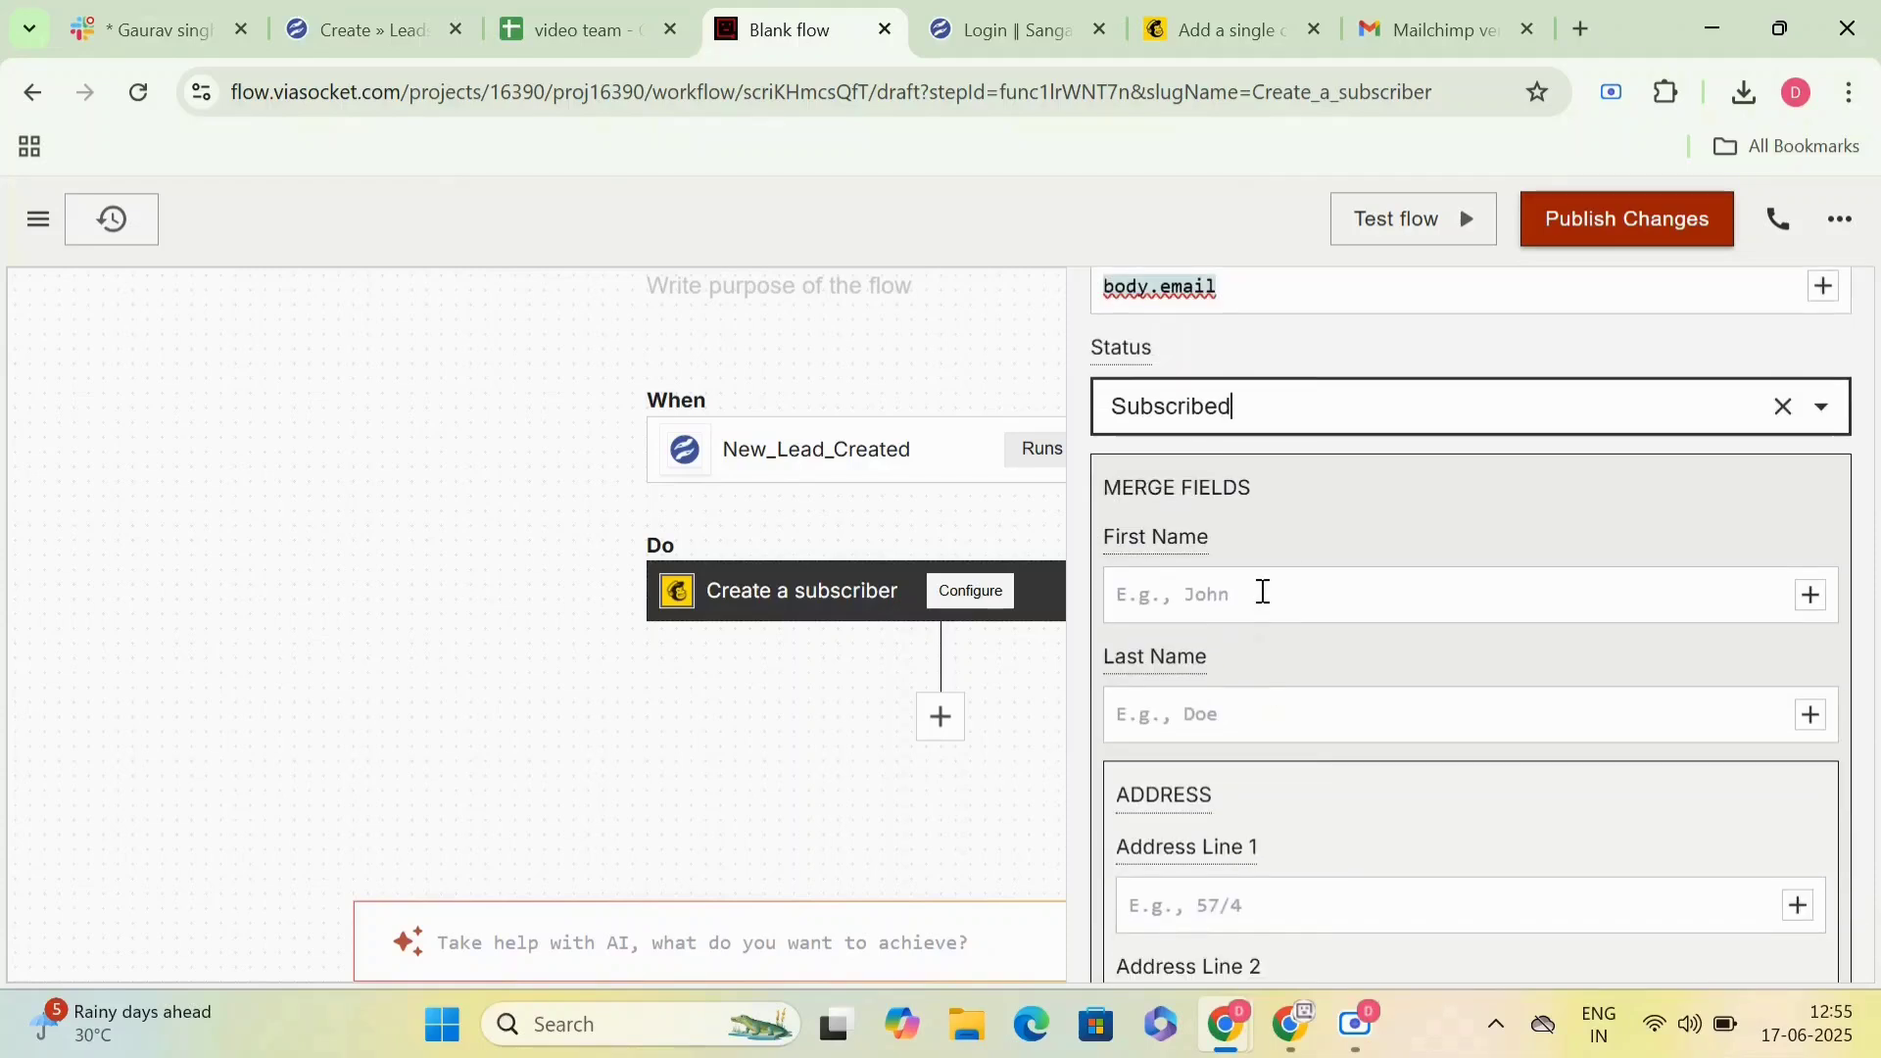
{"action": "left_click", "coordinate": [1809, 591]}
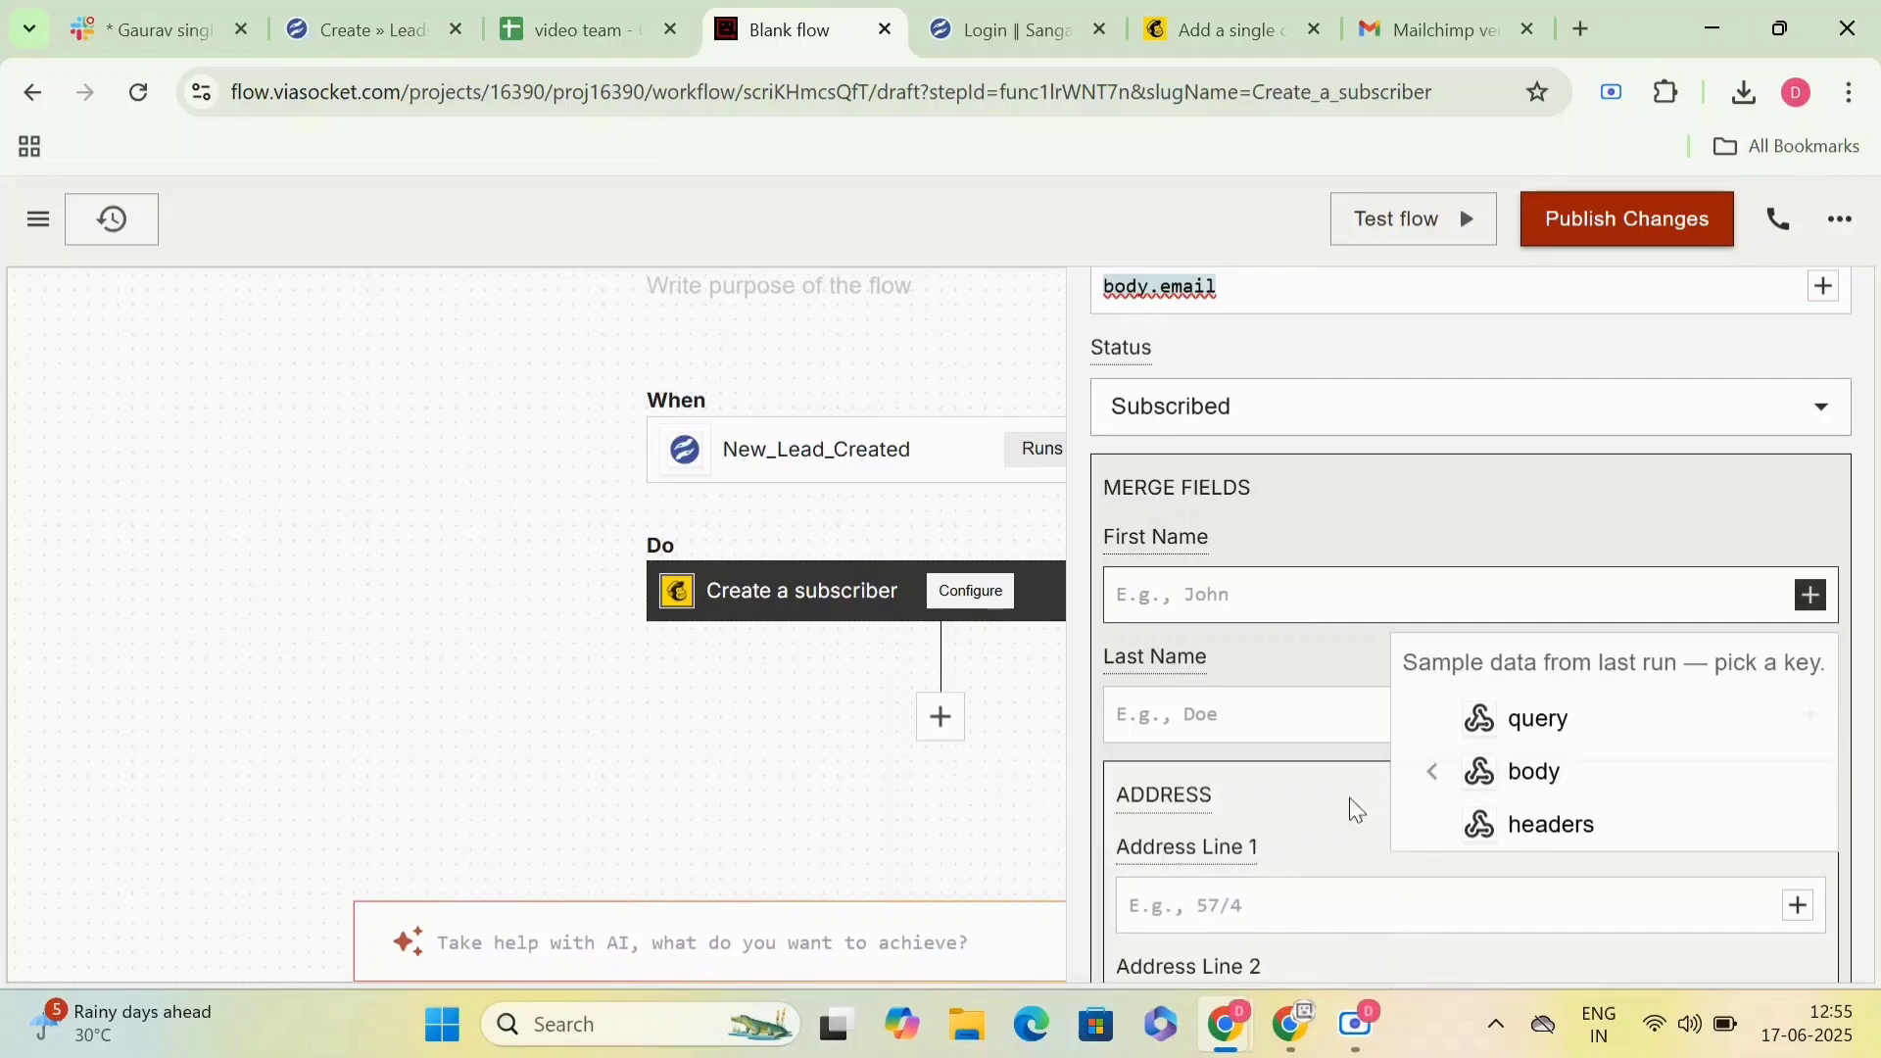
{"action": "mouse_move", "coordinate": [1450, 774]}
{"action": "scroll", "coordinate": [1293, 858], "scroll_direction": "down", "scroll_amount": 3}
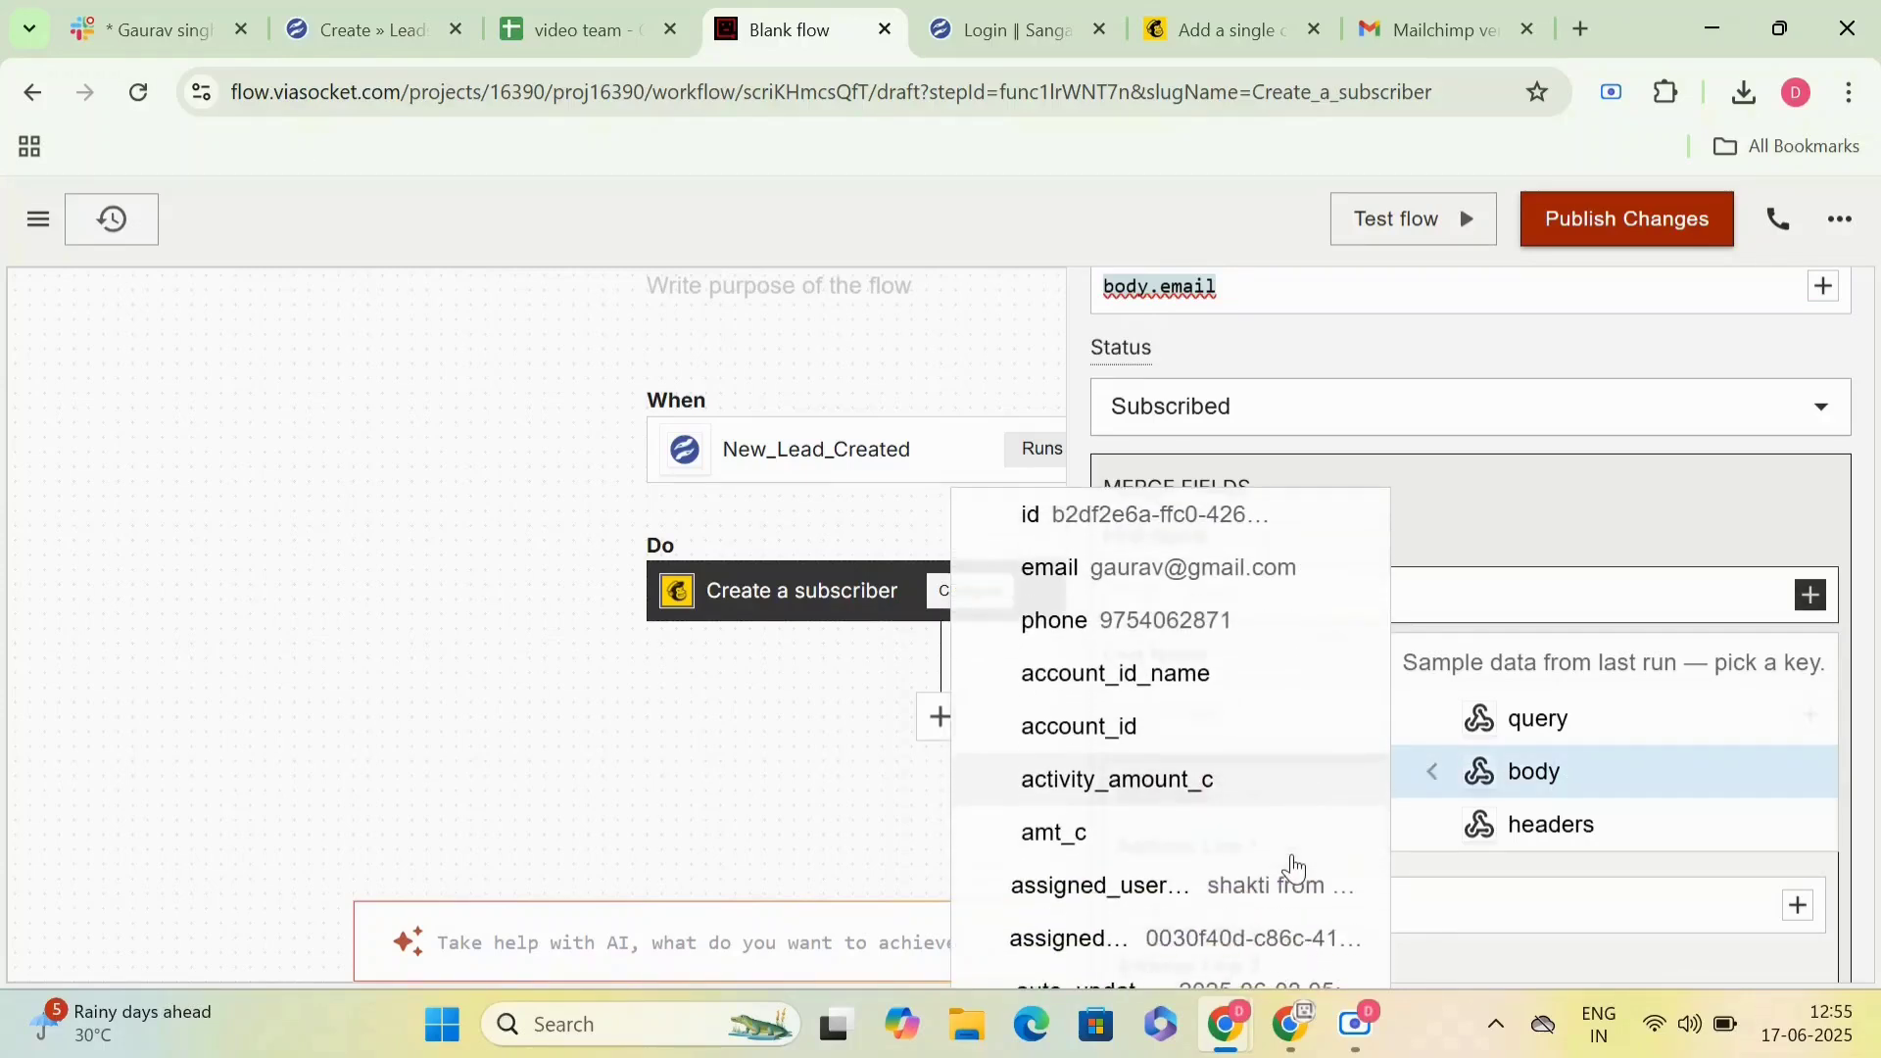
{"action": "scroll", "coordinate": [1293, 866], "scroll_direction": "down", "scroll_amount": 7}
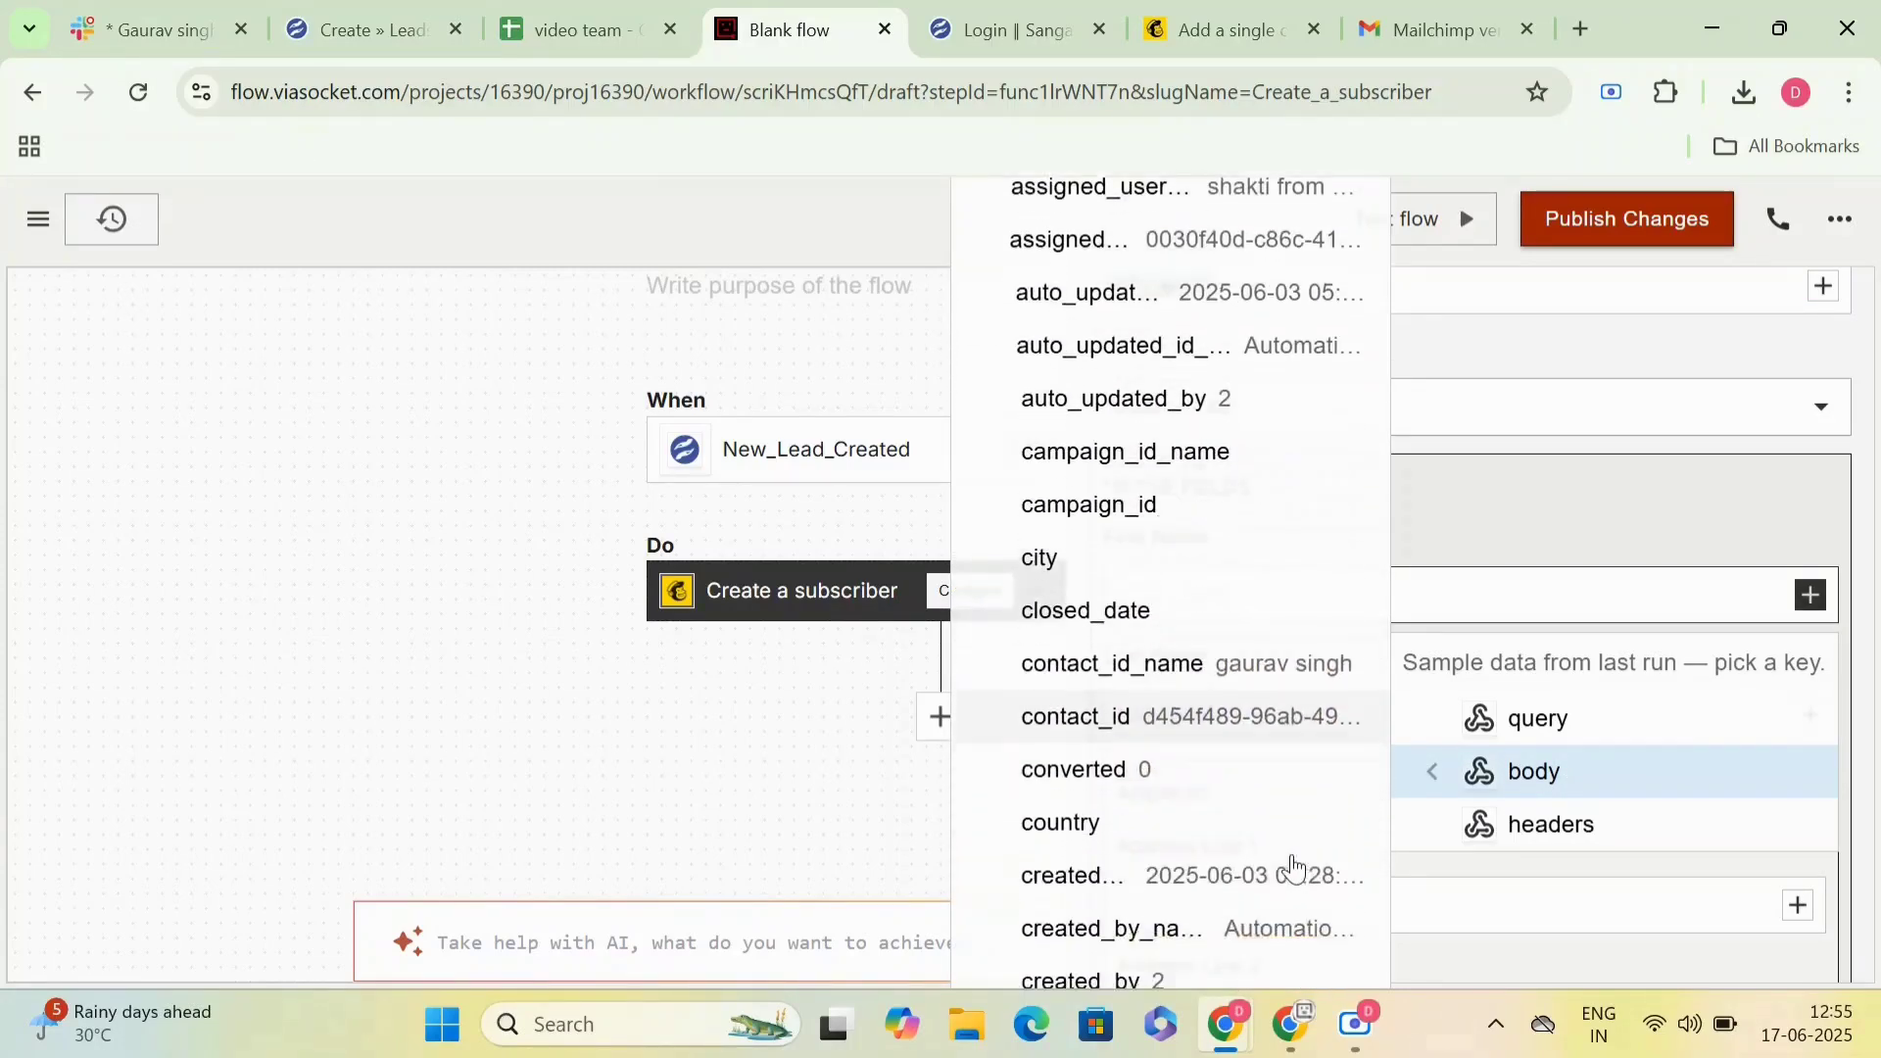
{"action": "scroll", "coordinate": [1293, 866], "scroll_direction": "down", "scroll_amount": 12}
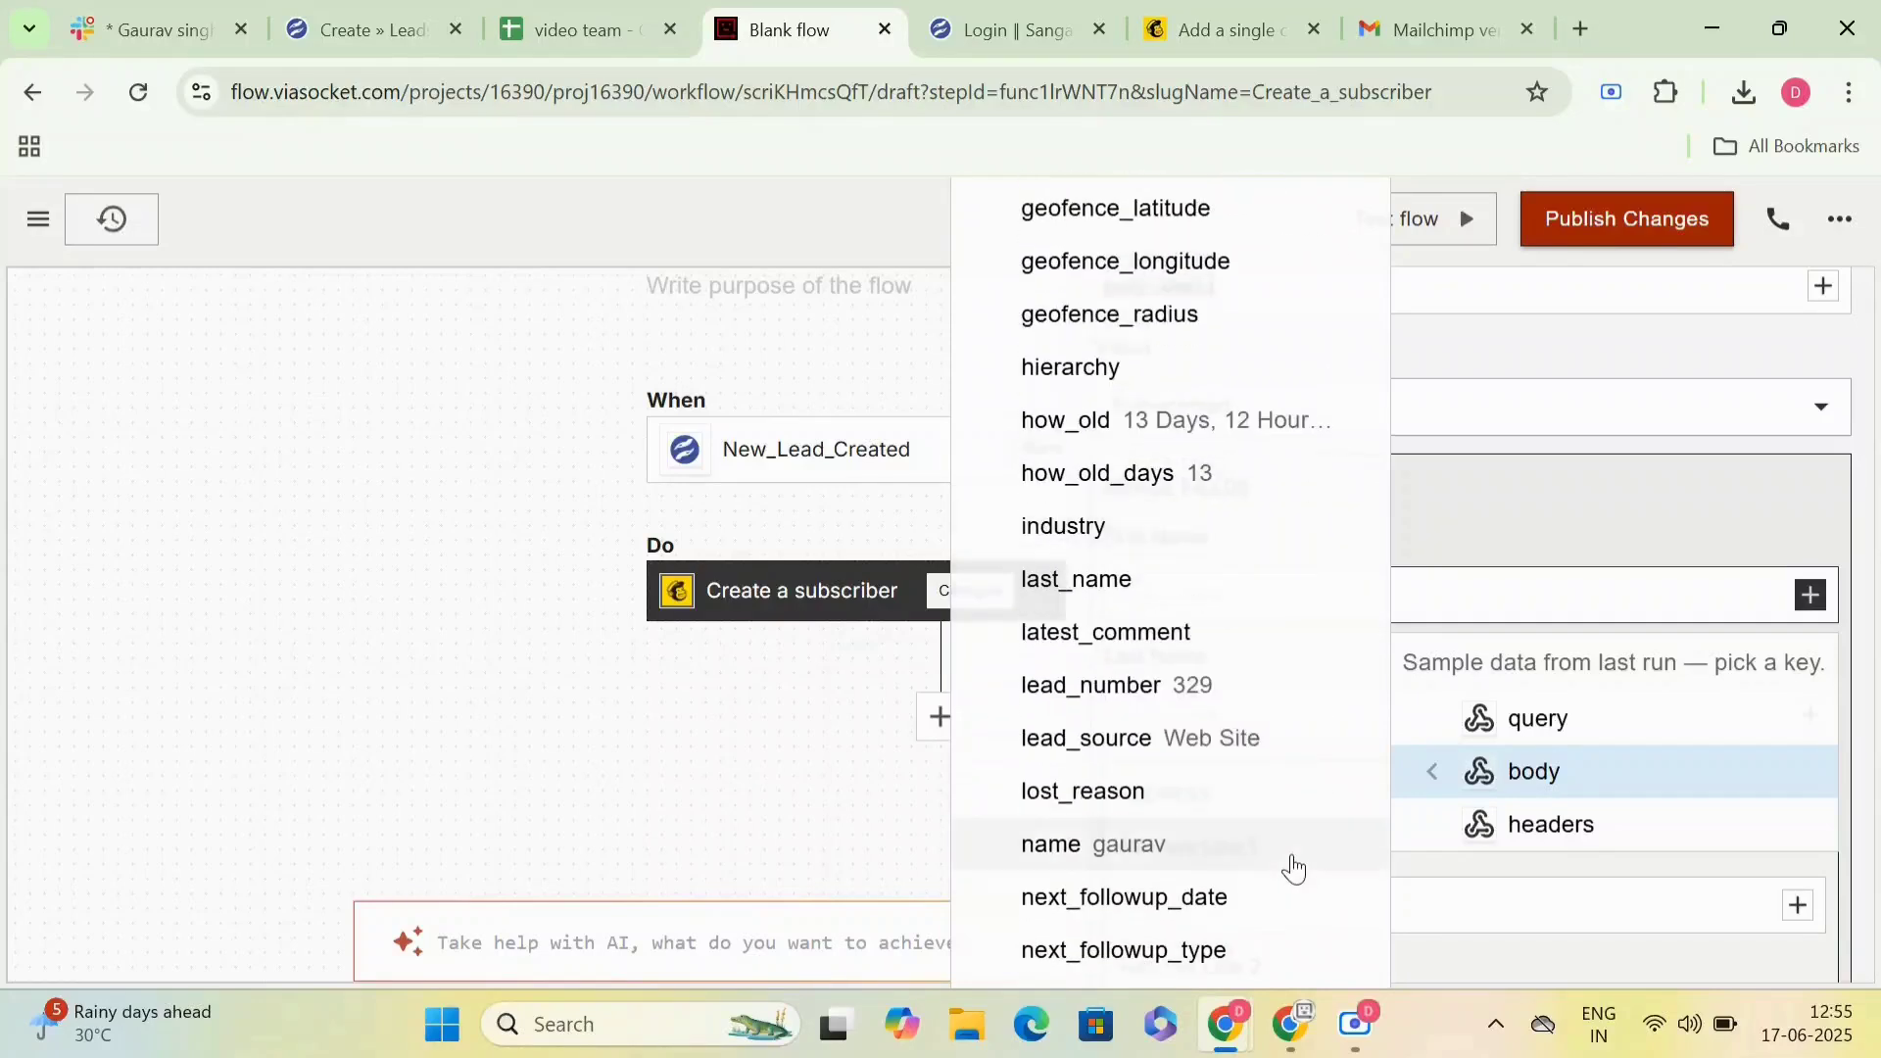
{"action": "scroll", "coordinate": [1293, 867], "scroll_direction": "down", "scroll_amount": 3}
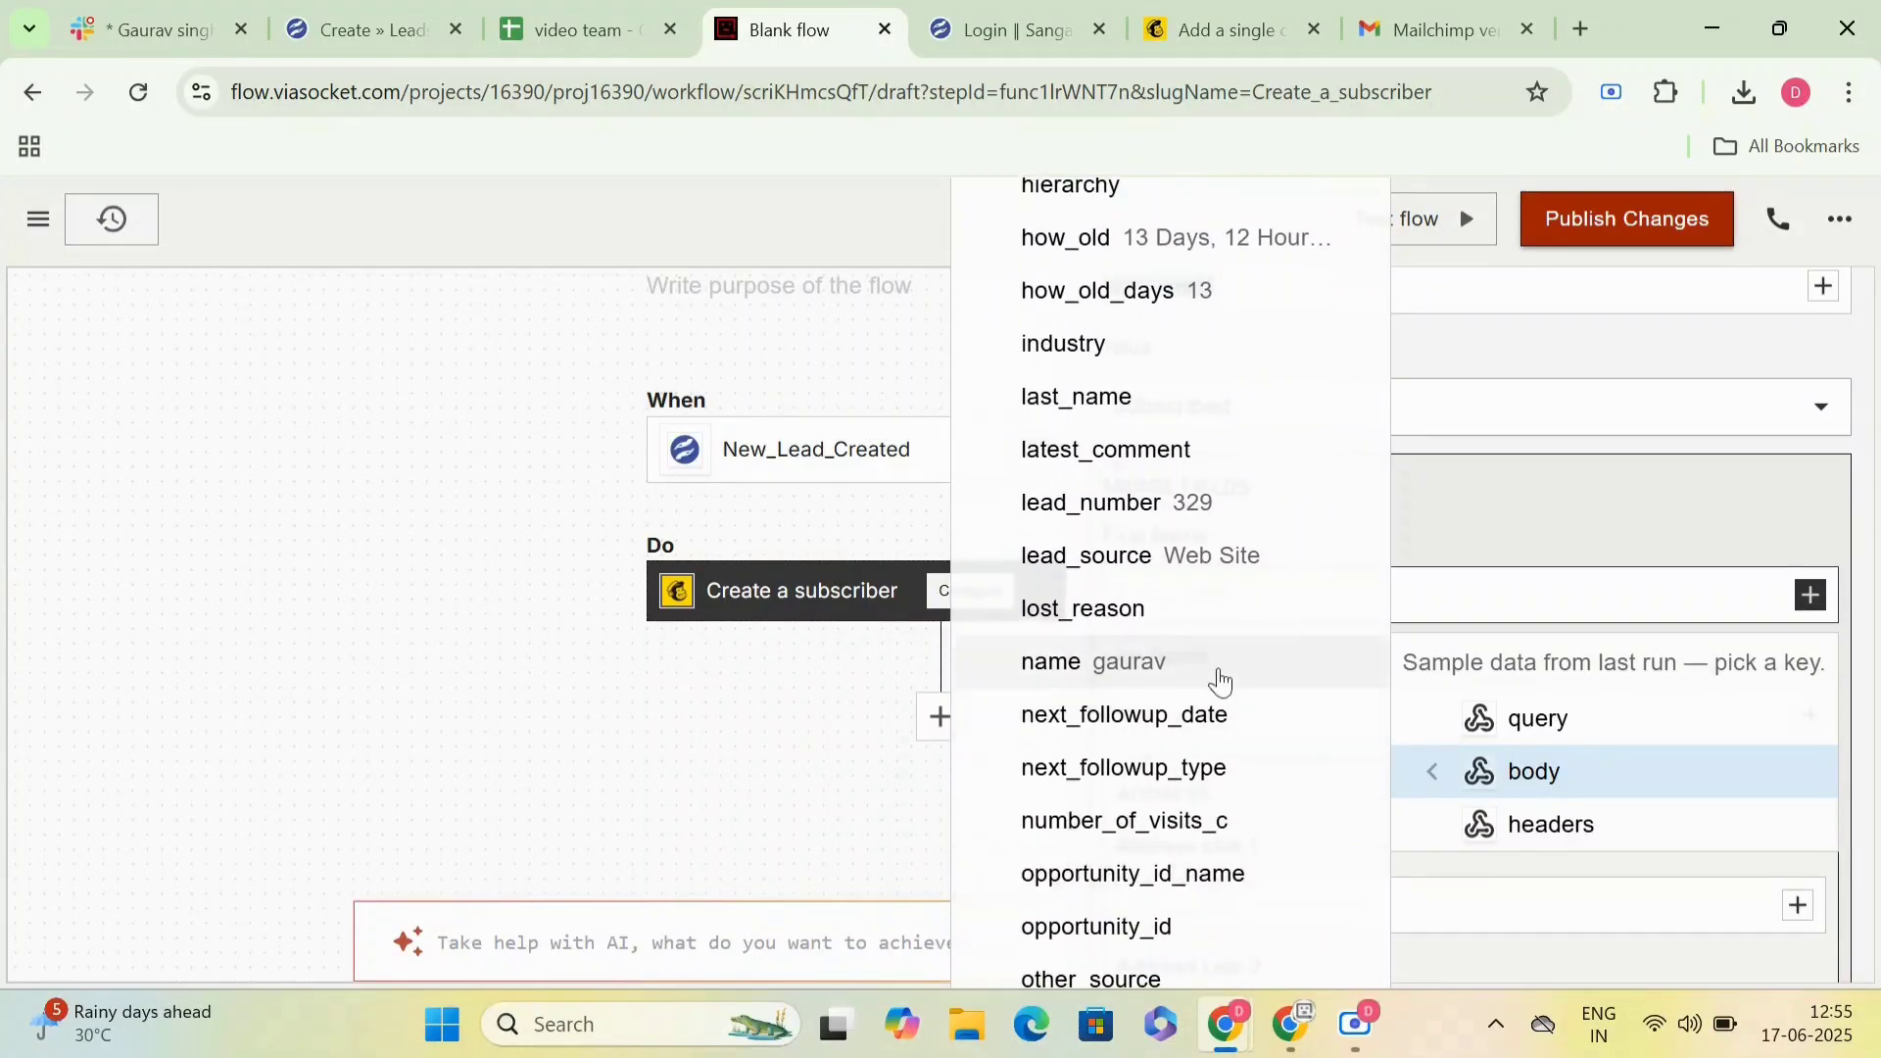
{"action": "left_click", "coordinate": [1219, 679]}
- Map the Last Name merge field to the last_name key in the trigger's body data
{"action": "left_click", "coordinate": [1805, 716]}
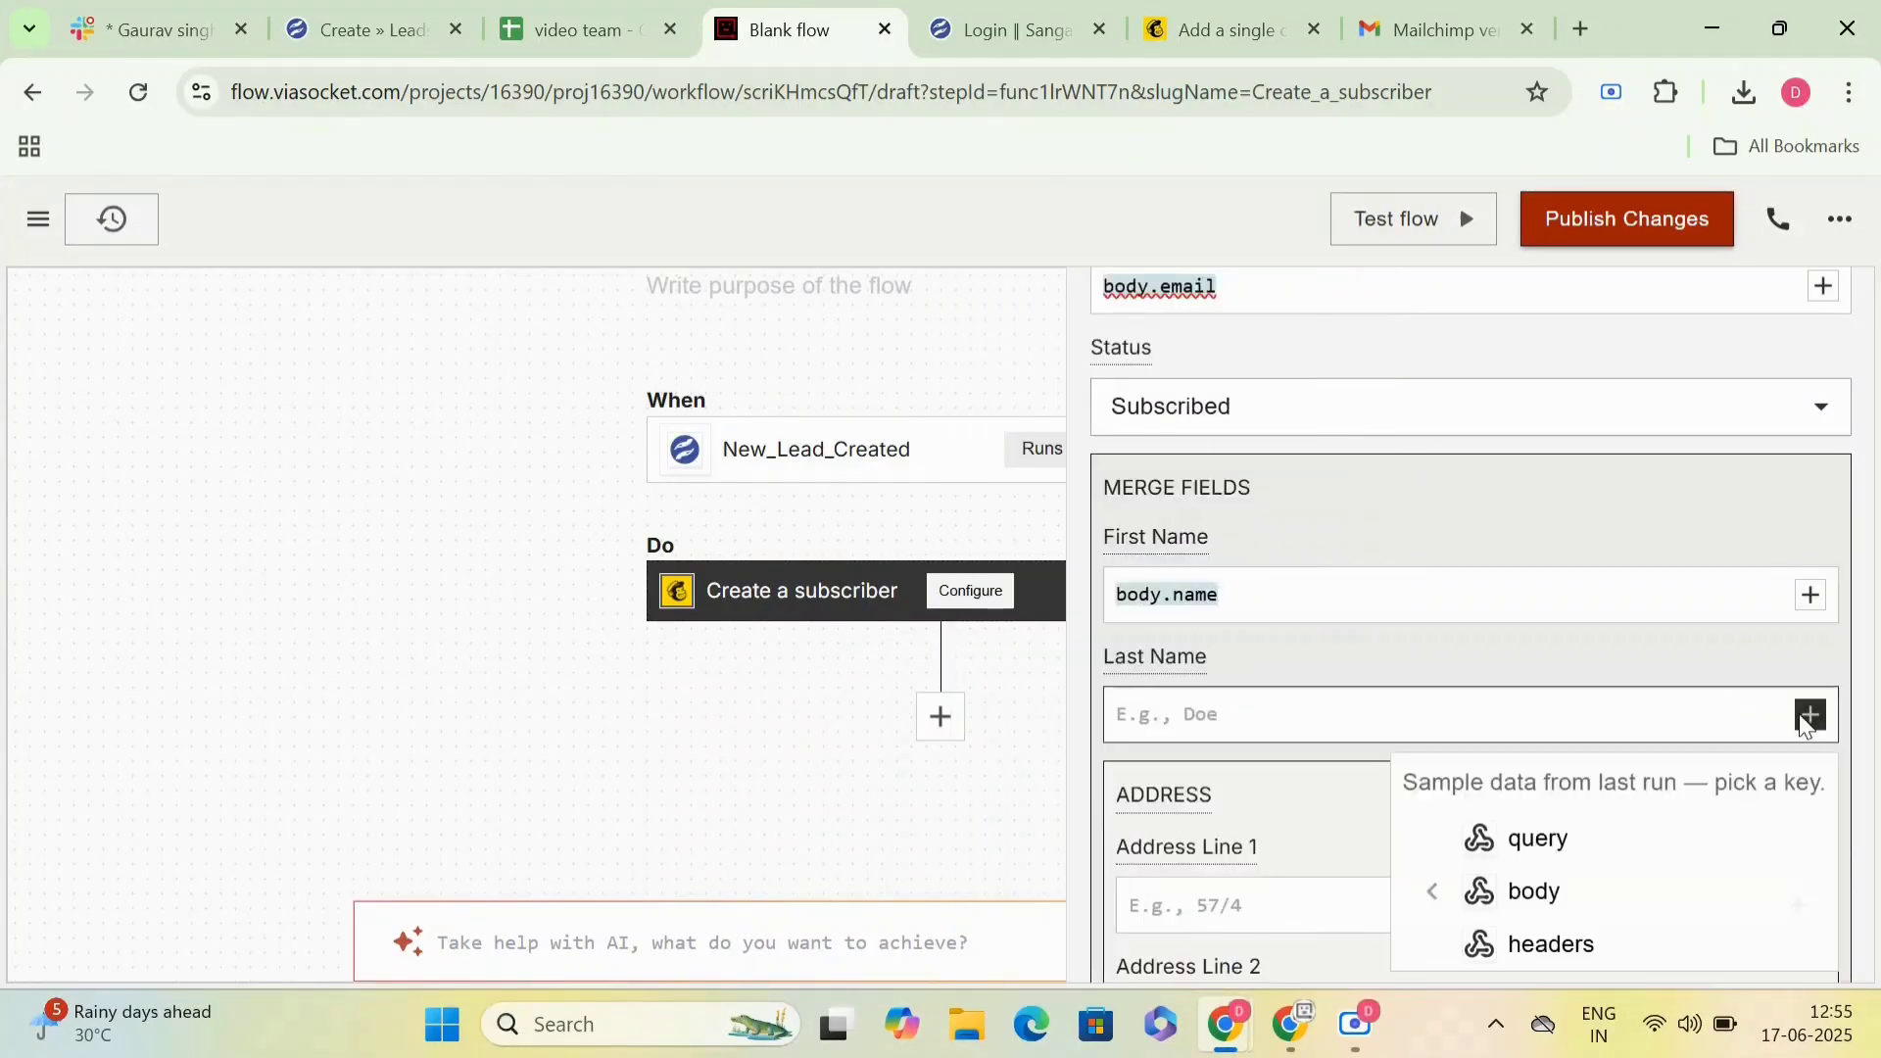
{"action": "mouse_move", "coordinate": [1534, 893]}
{"action": "scroll", "coordinate": [1286, 939], "scroll_direction": "down", "scroll_amount": 5}
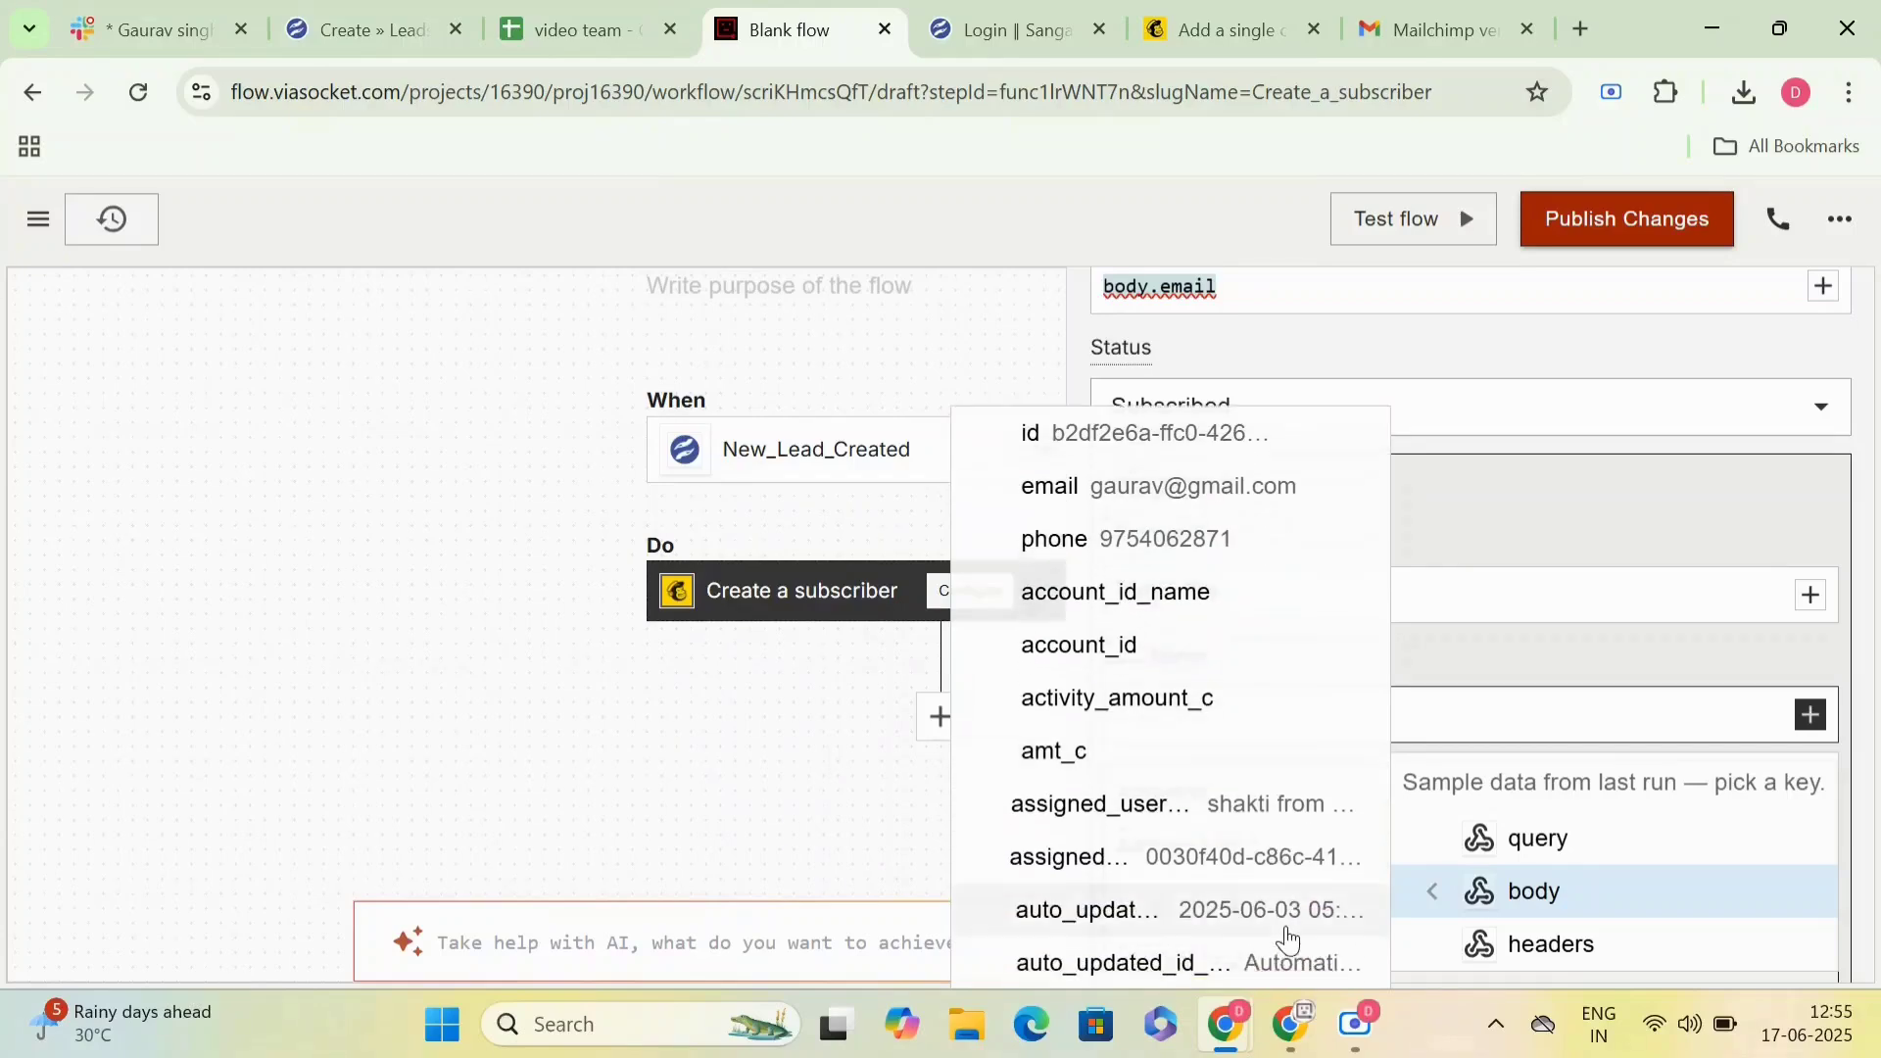
{"action": "scroll", "coordinate": [1288, 939], "scroll_direction": "down", "scroll_amount": 10}
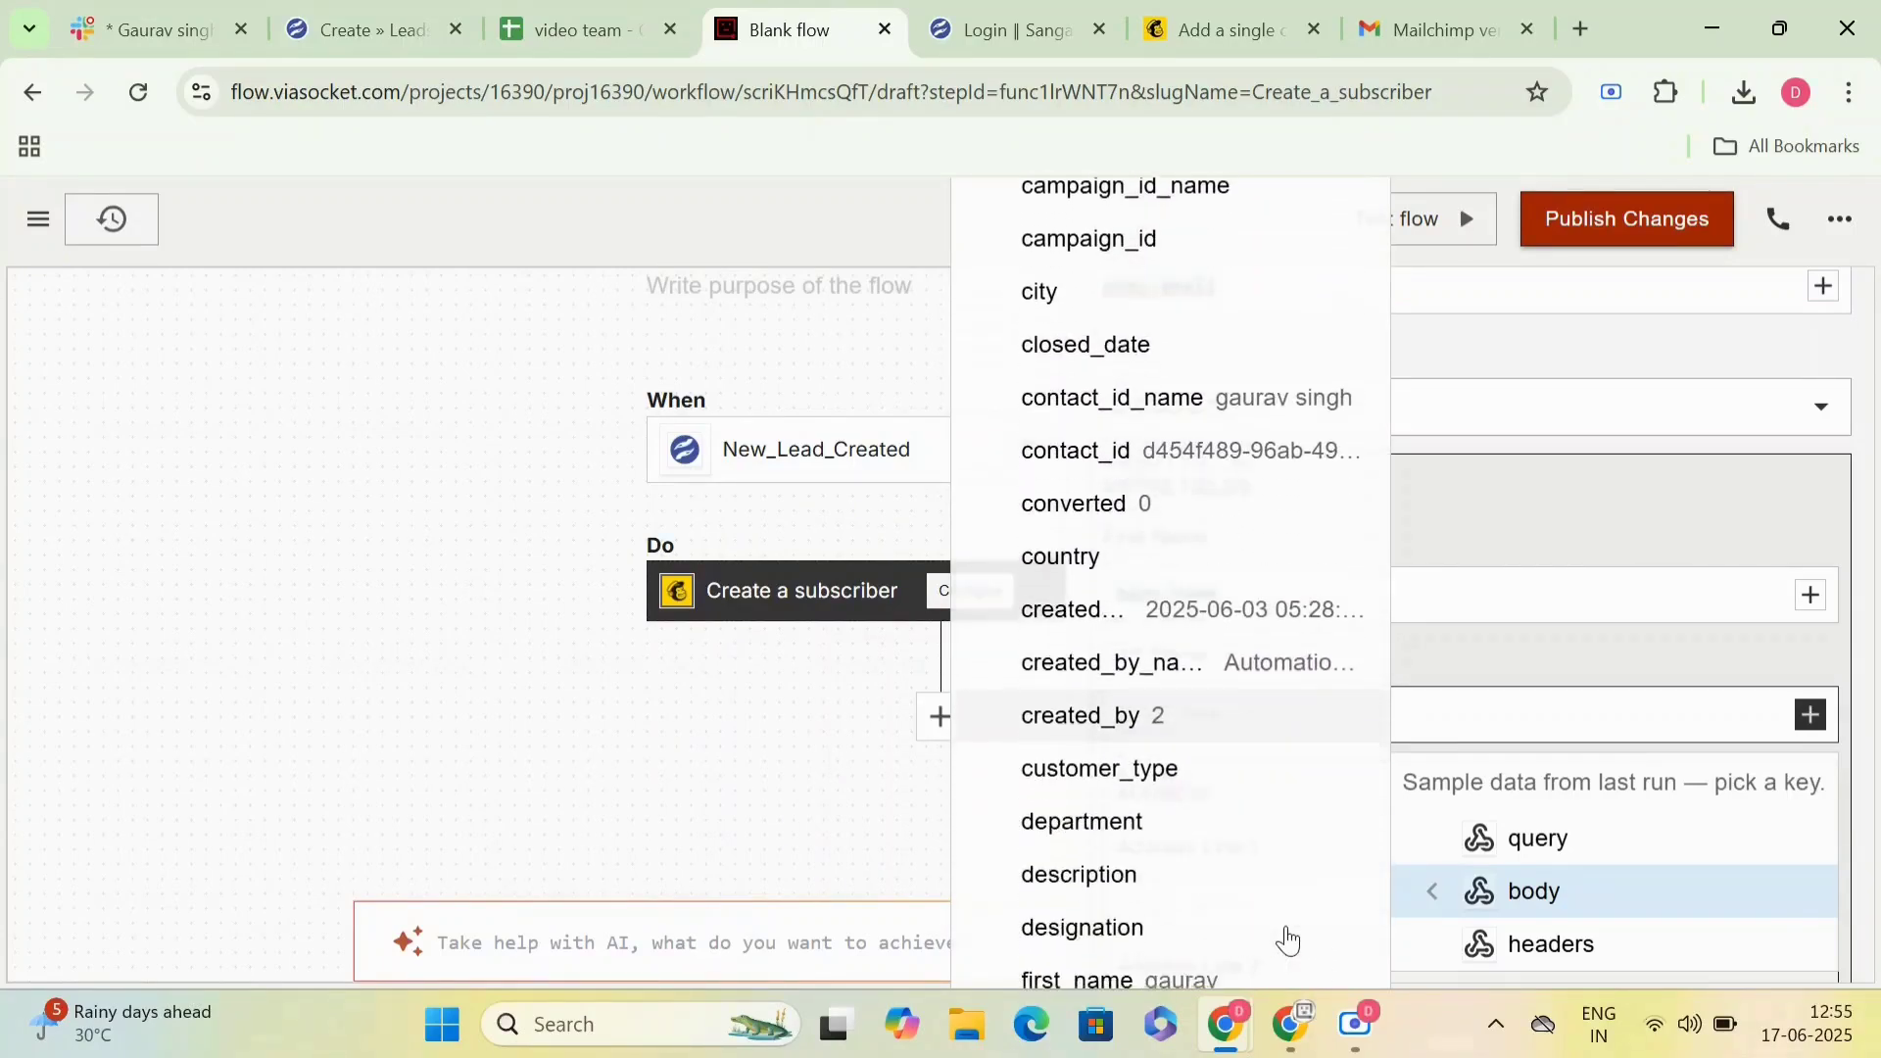
{"action": "scroll", "coordinate": [1288, 938], "scroll_direction": "down", "scroll_amount": 9}
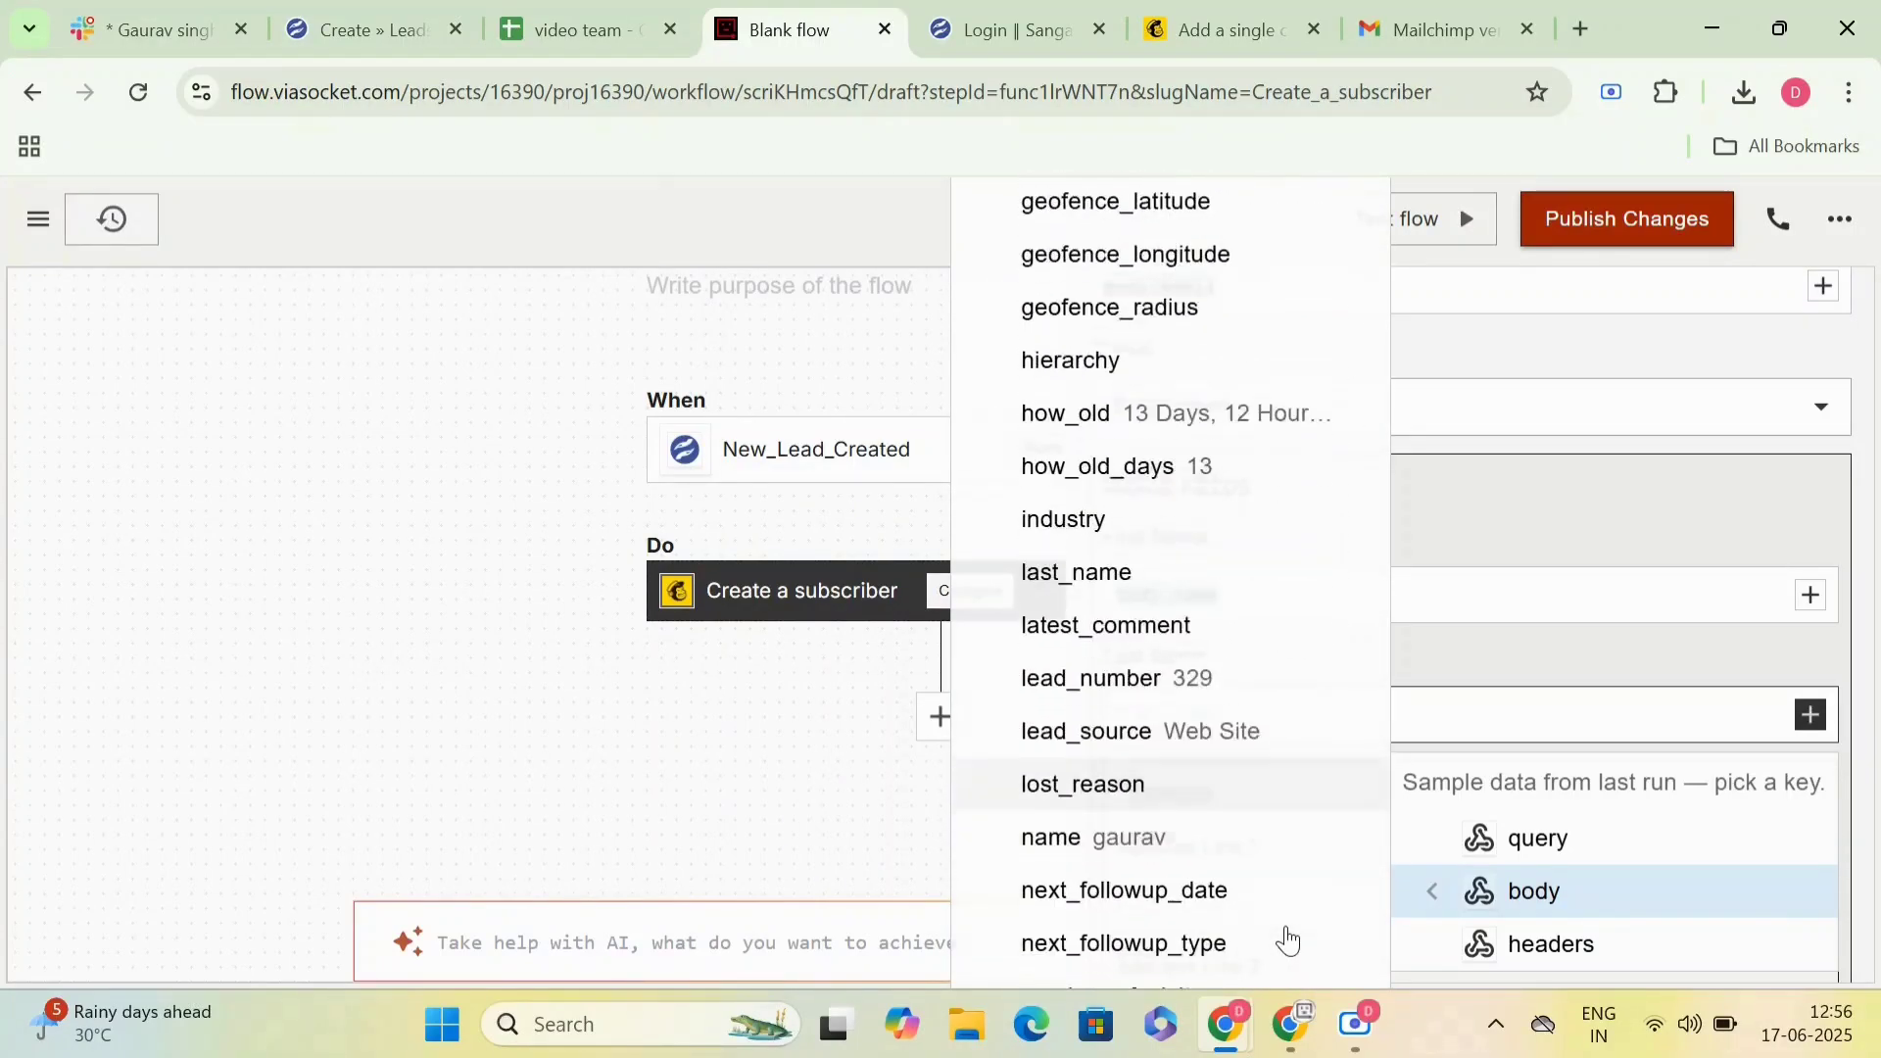
{"action": "scroll", "coordinate": [1288, 938], "scroll_direction": "down", "scroll_amount": 7}
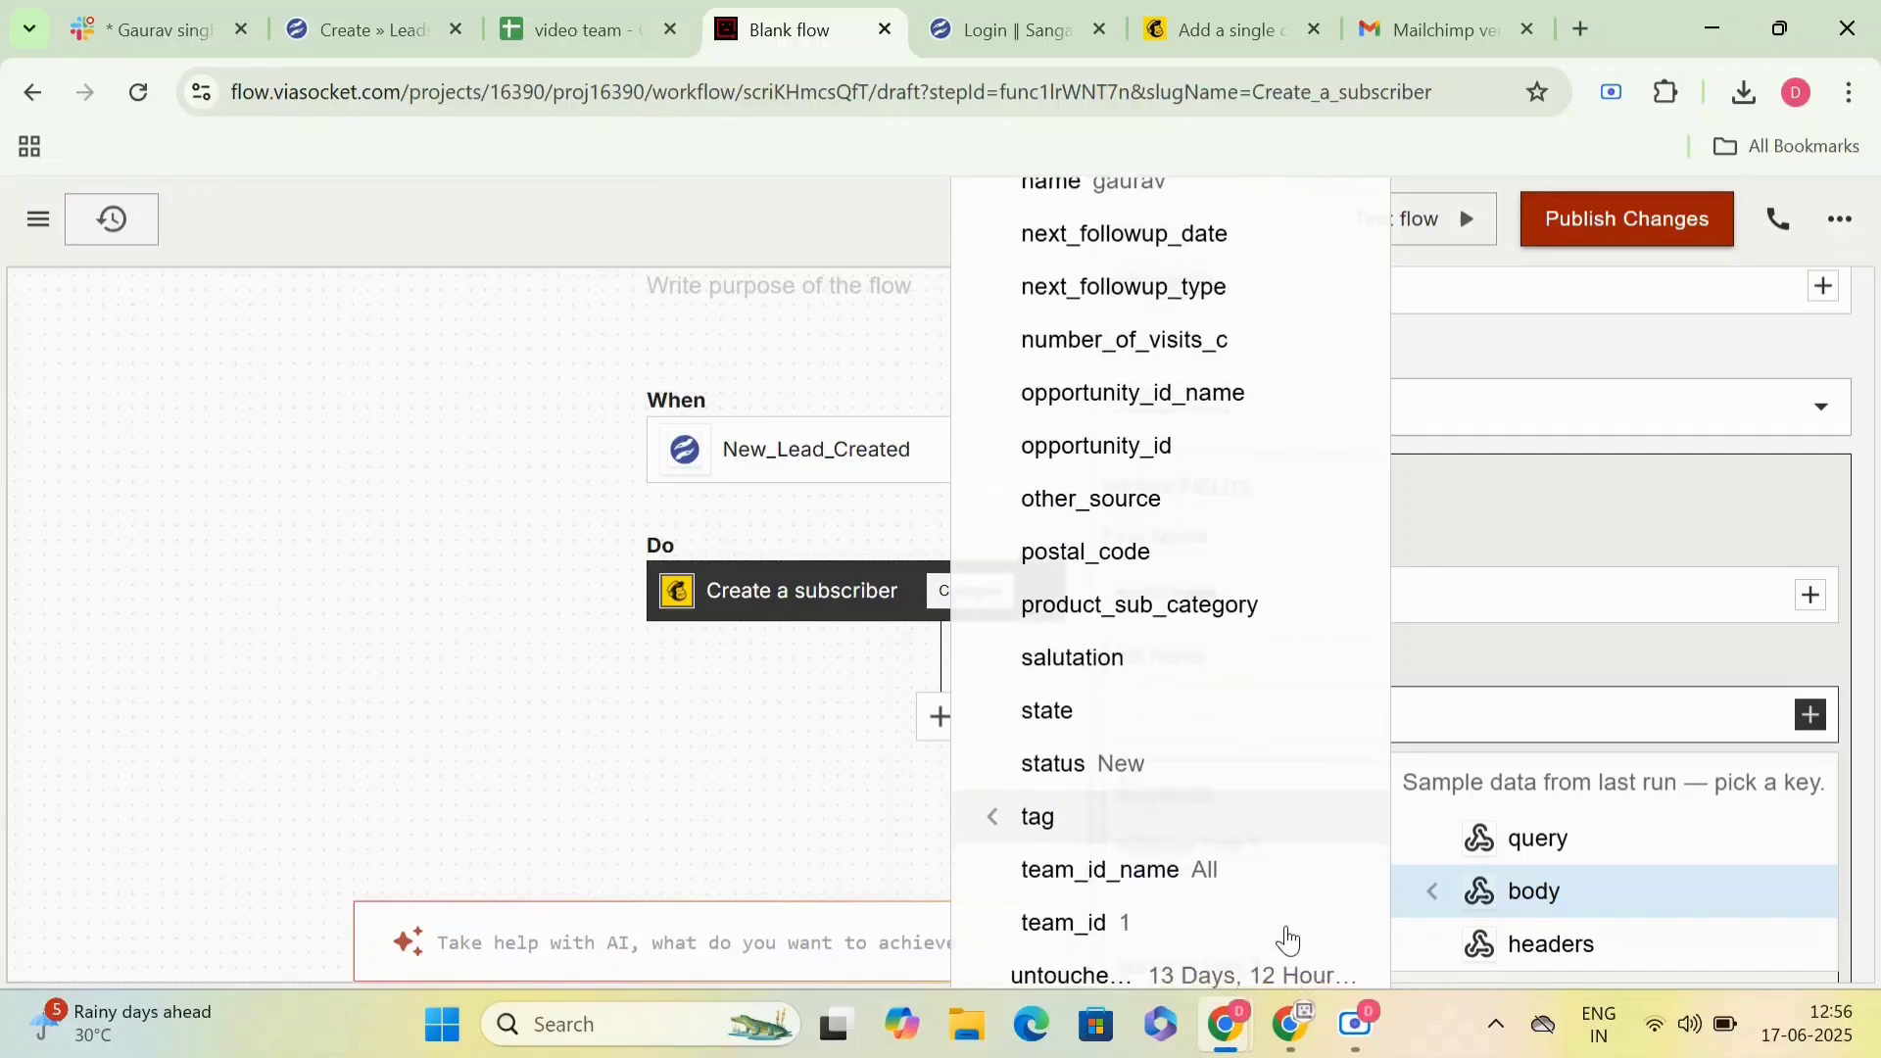
{"action": "scroll", "coordinate": [1288, 939], "scroll_direction": "up", "scroll_amount": 5}
{"action": "left_click", "coordinate": [1197, 455]}
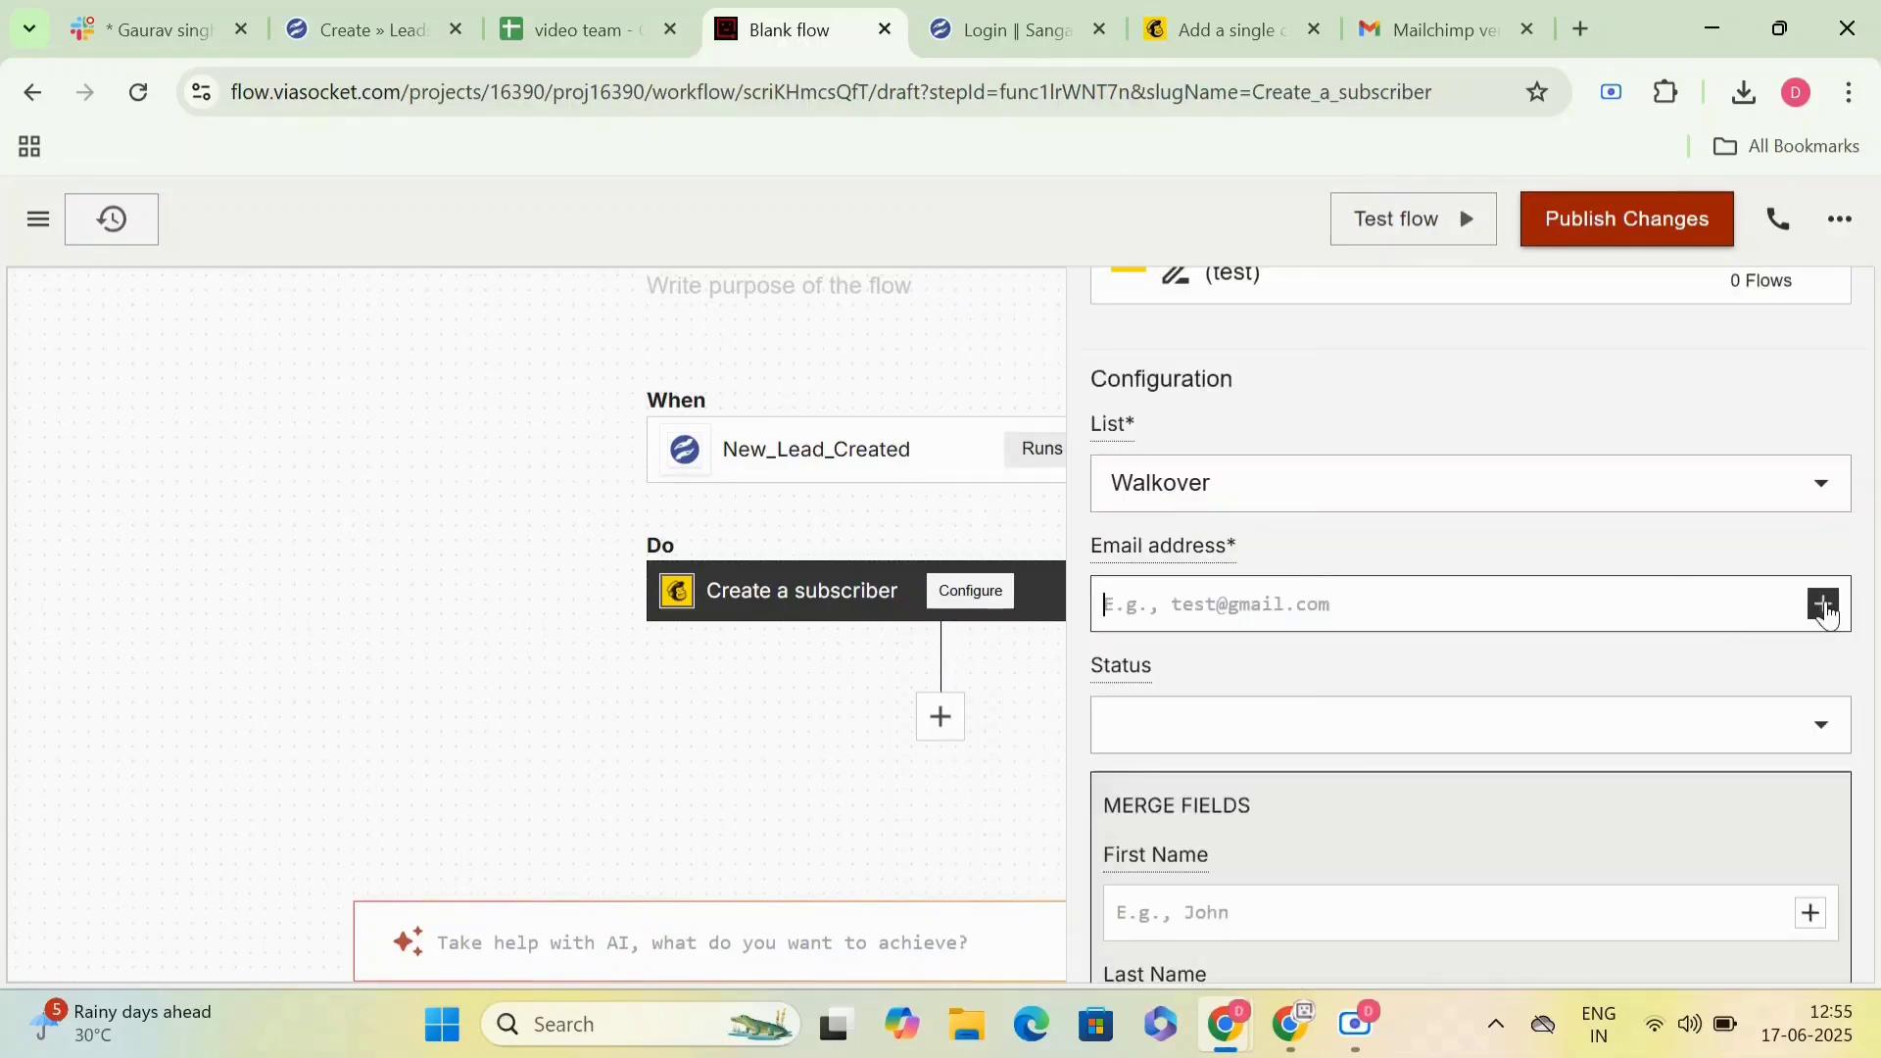
{"action": "left_click", "coordinate": [1822, 603]}
{"action": "left_click", "coordinate": [1561, 797]}
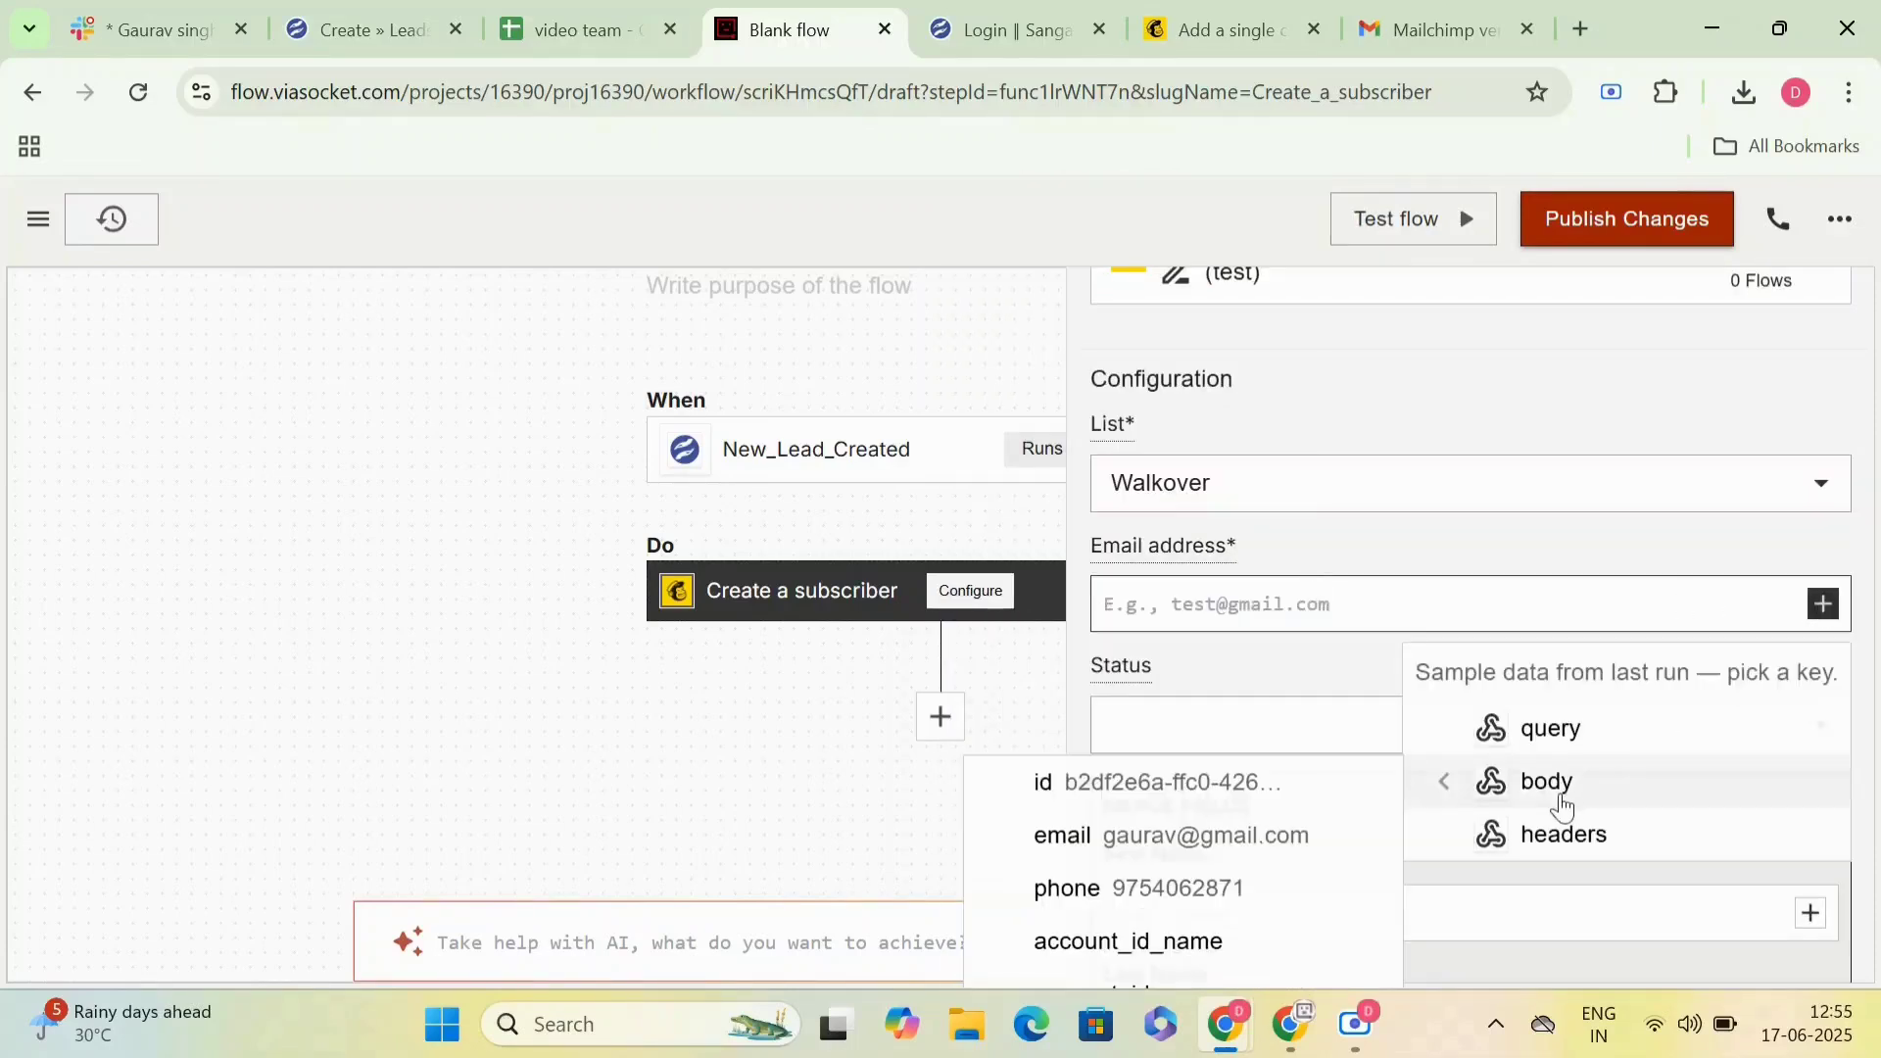
{"action": "left_click", "coordinate": [1289, 837]}
{"action": "scroll", "coordinate": [1270, 719], "scroll_direction": "down", "scroll_amount": 2}
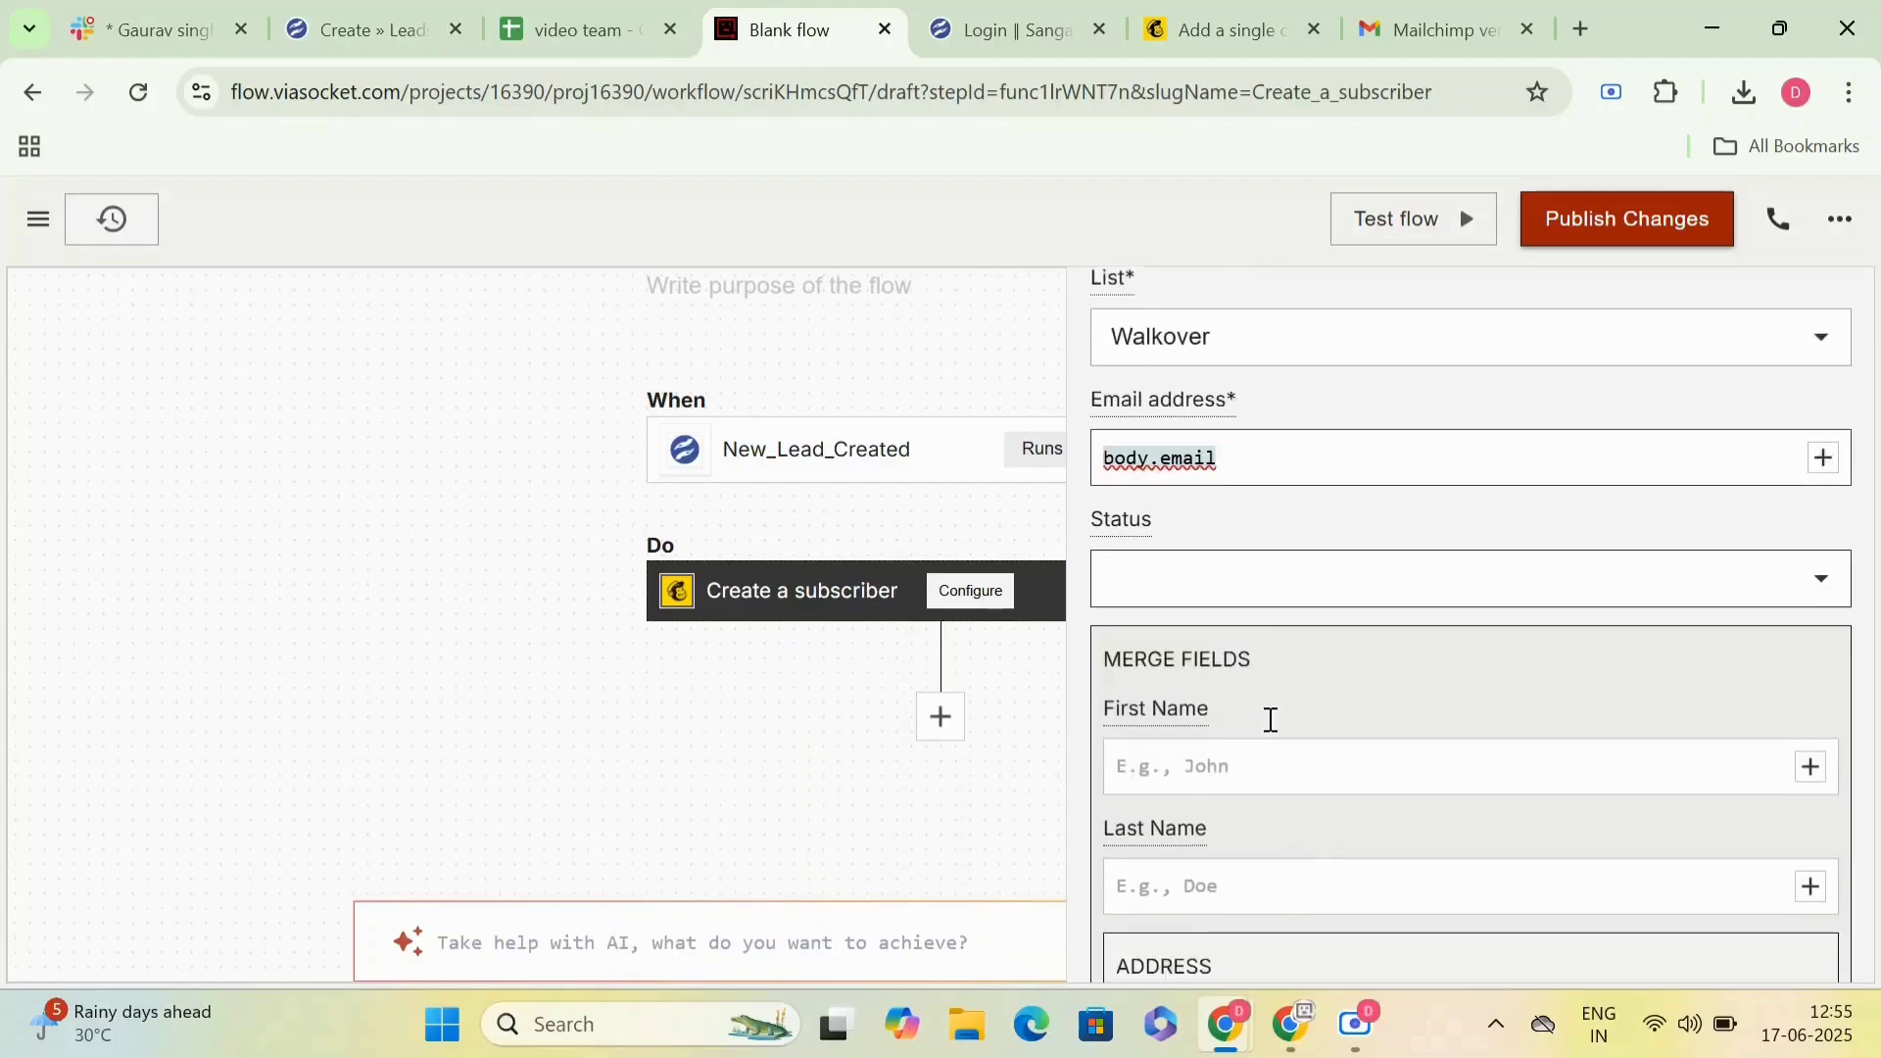
{"action": "left_click", "coordinate": [1302, 547]}
{"action": "left_click", "coordinate": [1263, 678]}
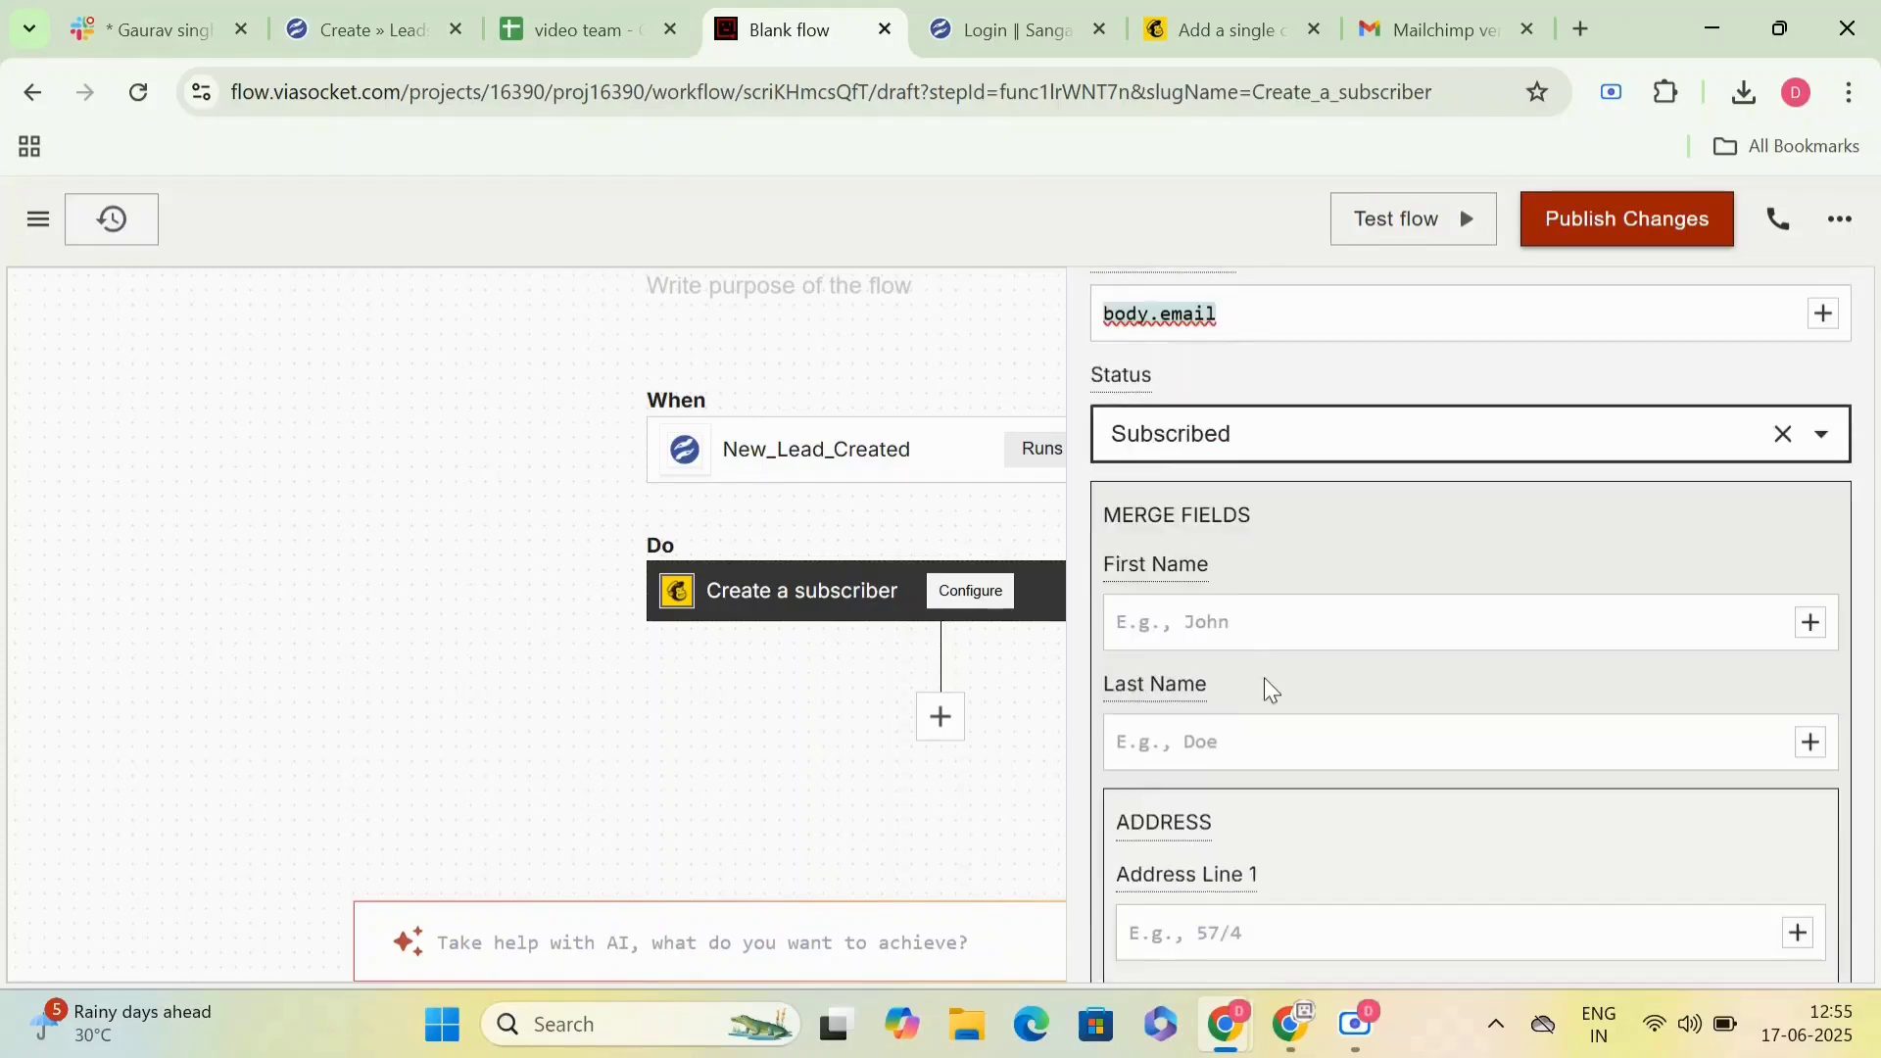
{"action": "scroll", "coordinate": [1264, 678], "scroll_direction": "down", "scroll_amount": 1}
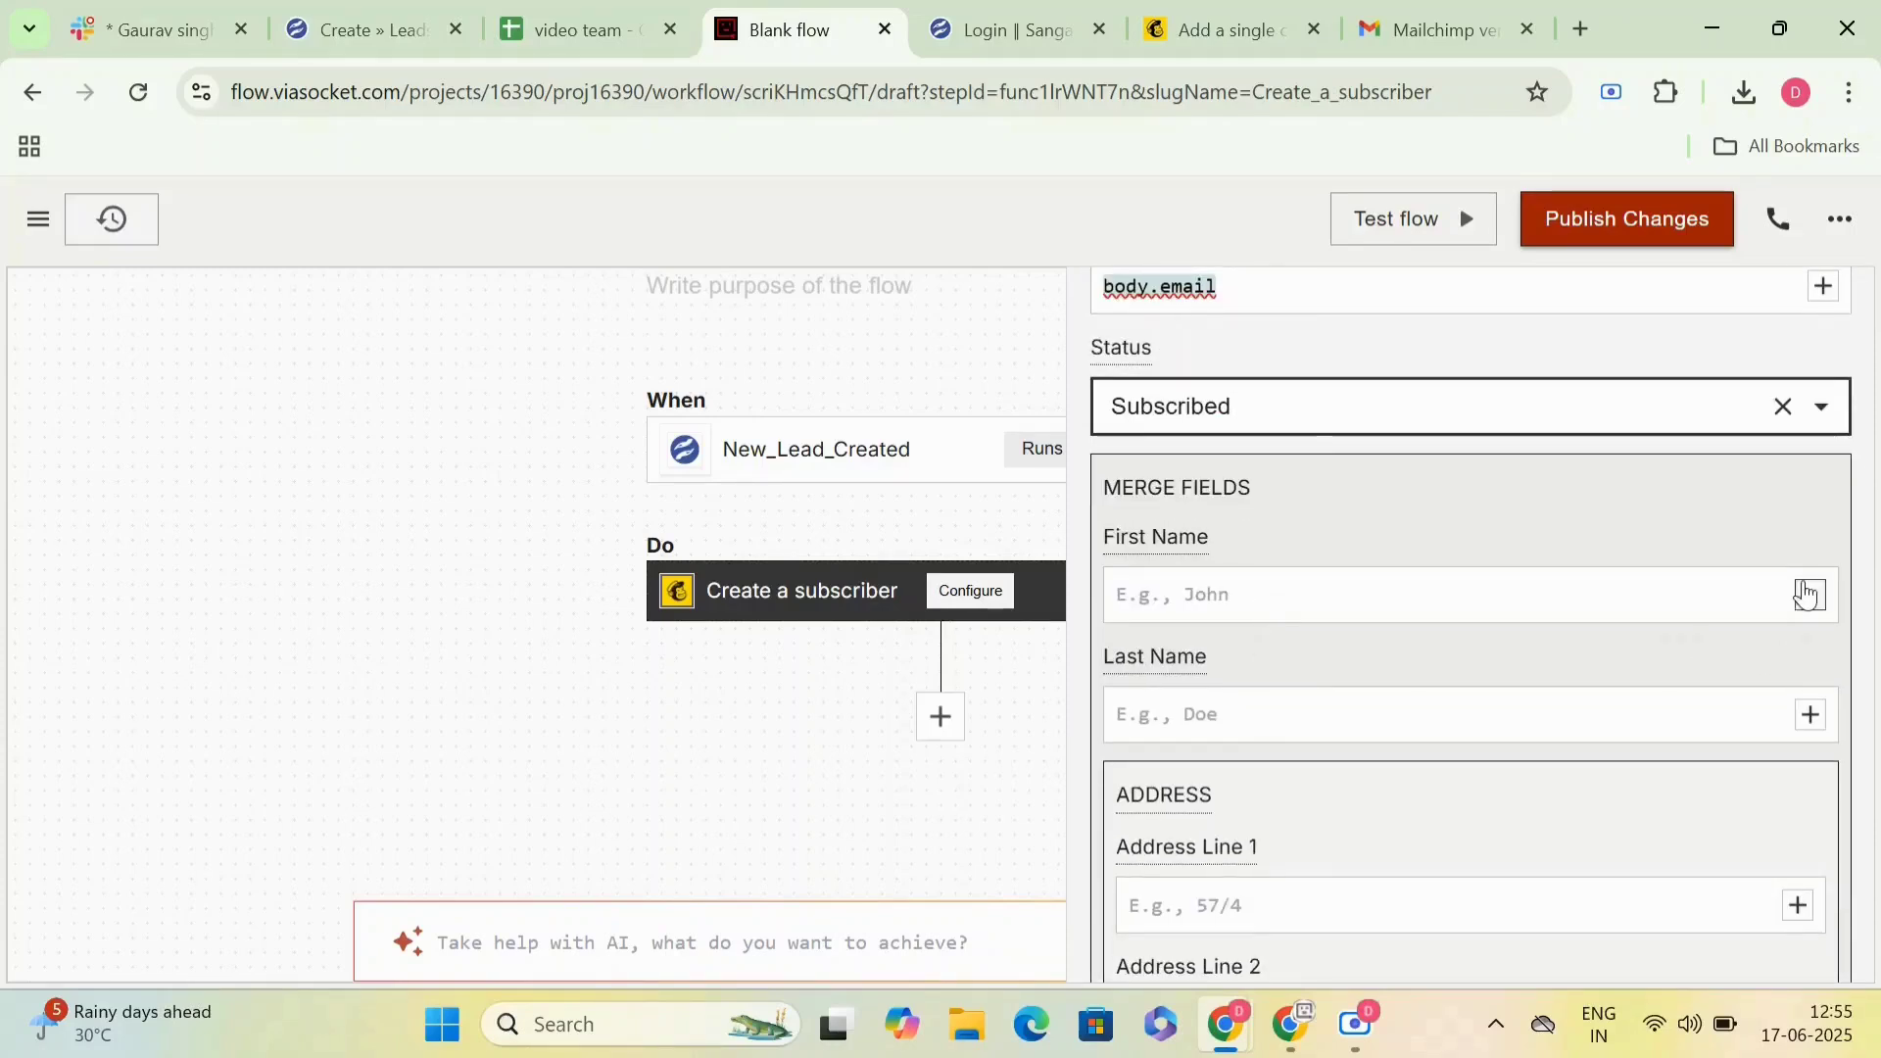
{"action": "left_click", "coordinate": [1806, 595]}
{"action": "mouse_move", "coordinate": [1565, 774]}
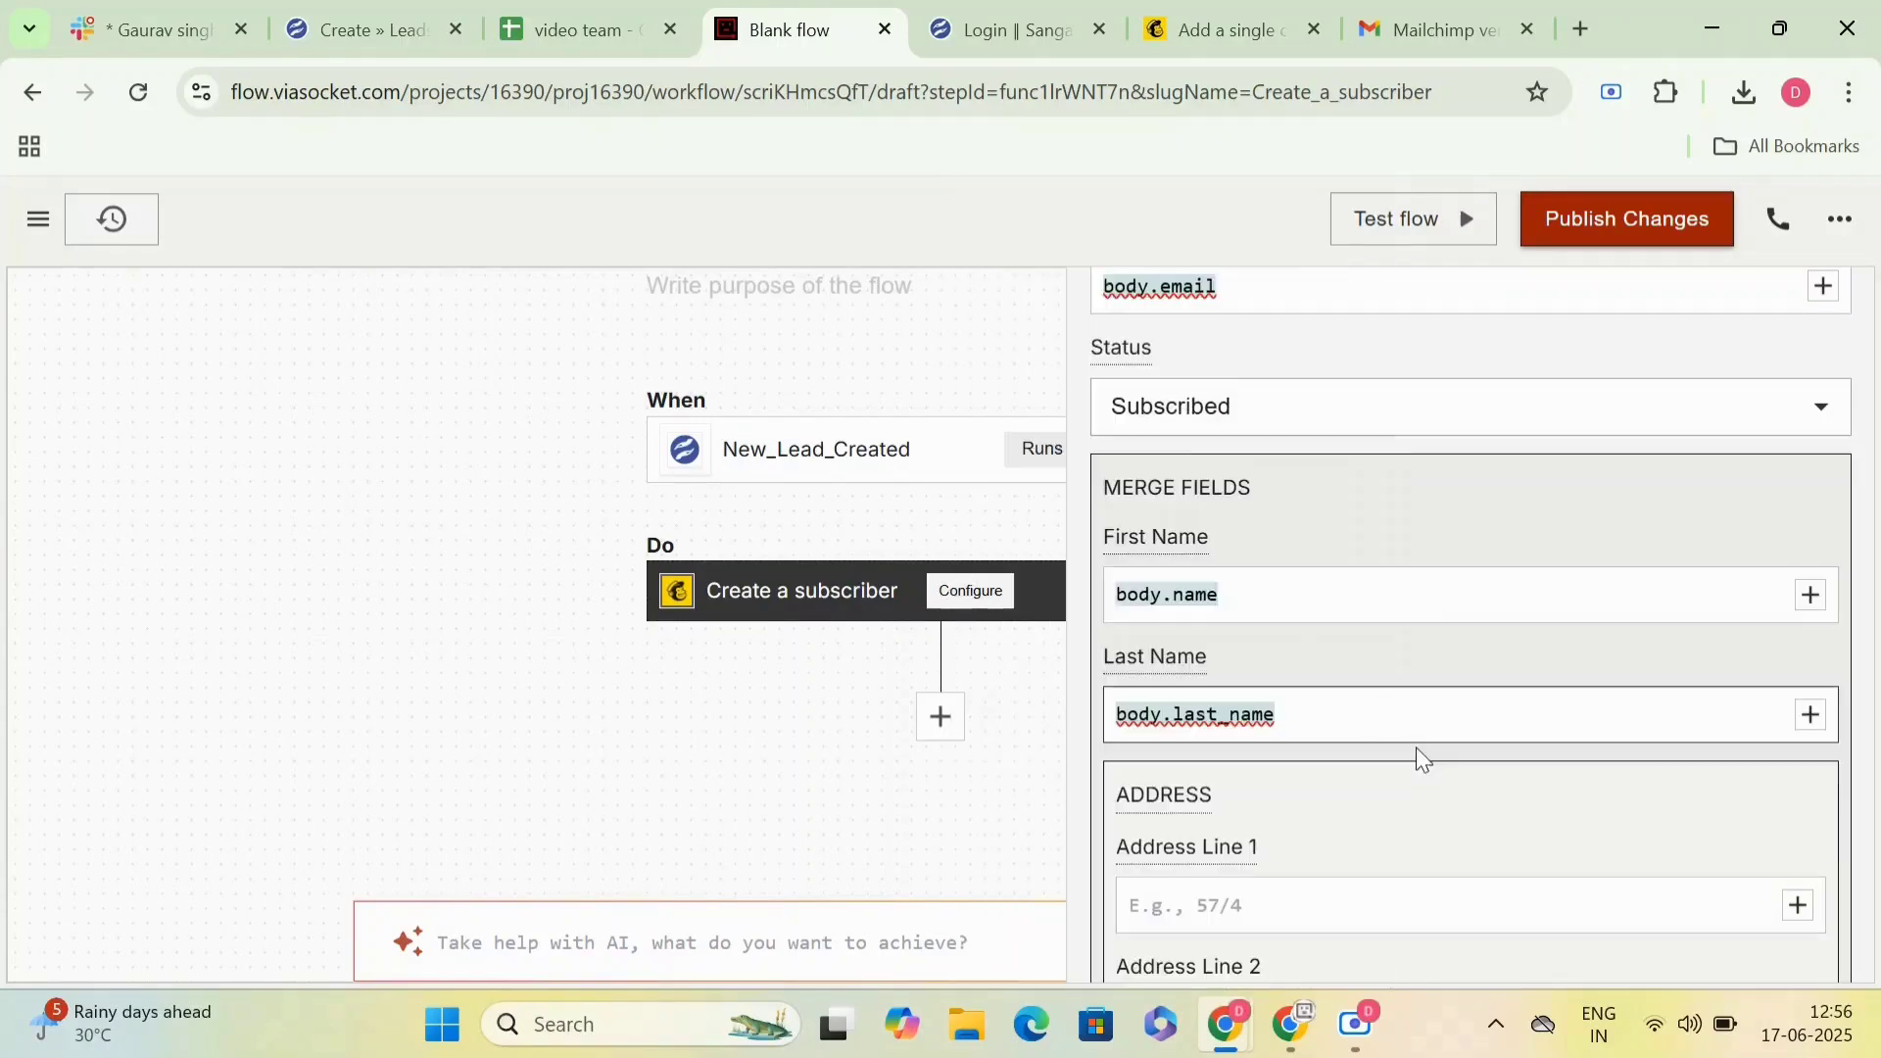
- Test the Create a subscriber step with the sample lead's input variables, review the response and close the test dialog
{"action": "scroll", "coordinate": [1418, 757], "scroll_direction": "down", "scroll_amount": 9}
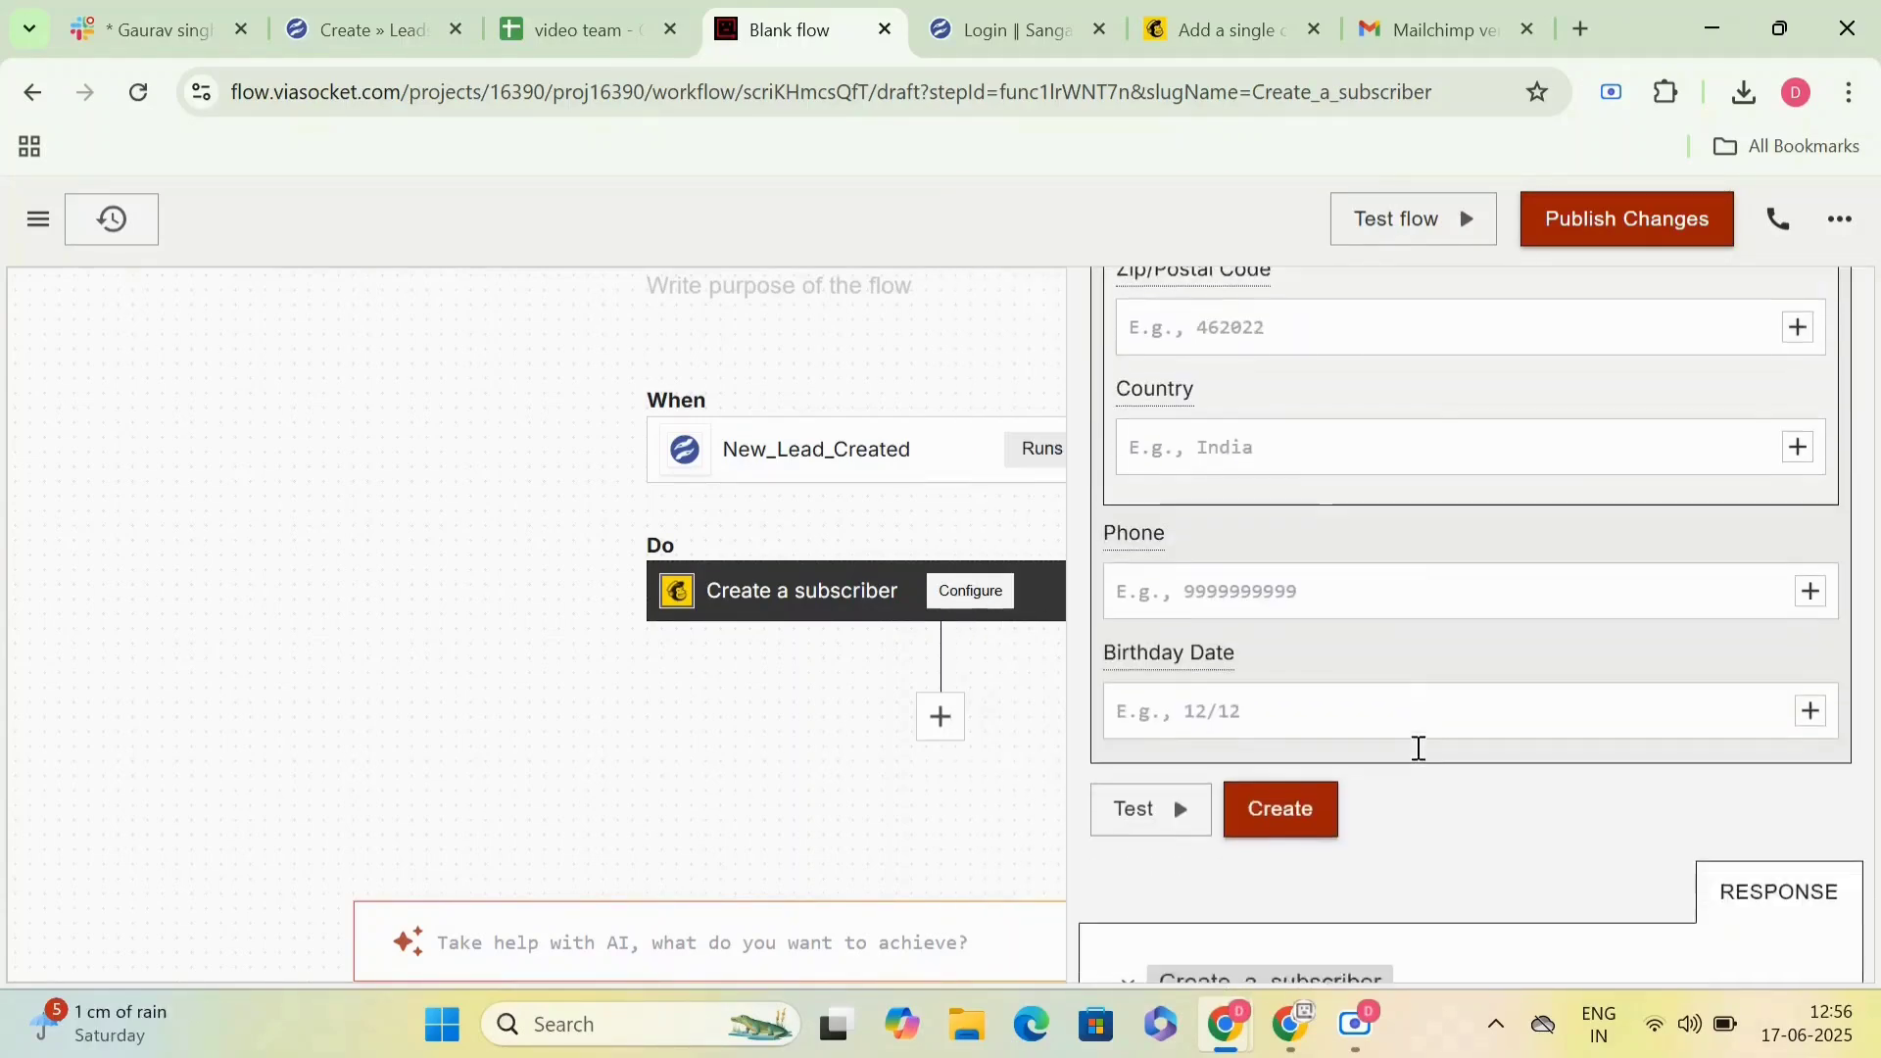
{"action": "left_click", "coordinate": [1189, 745]}
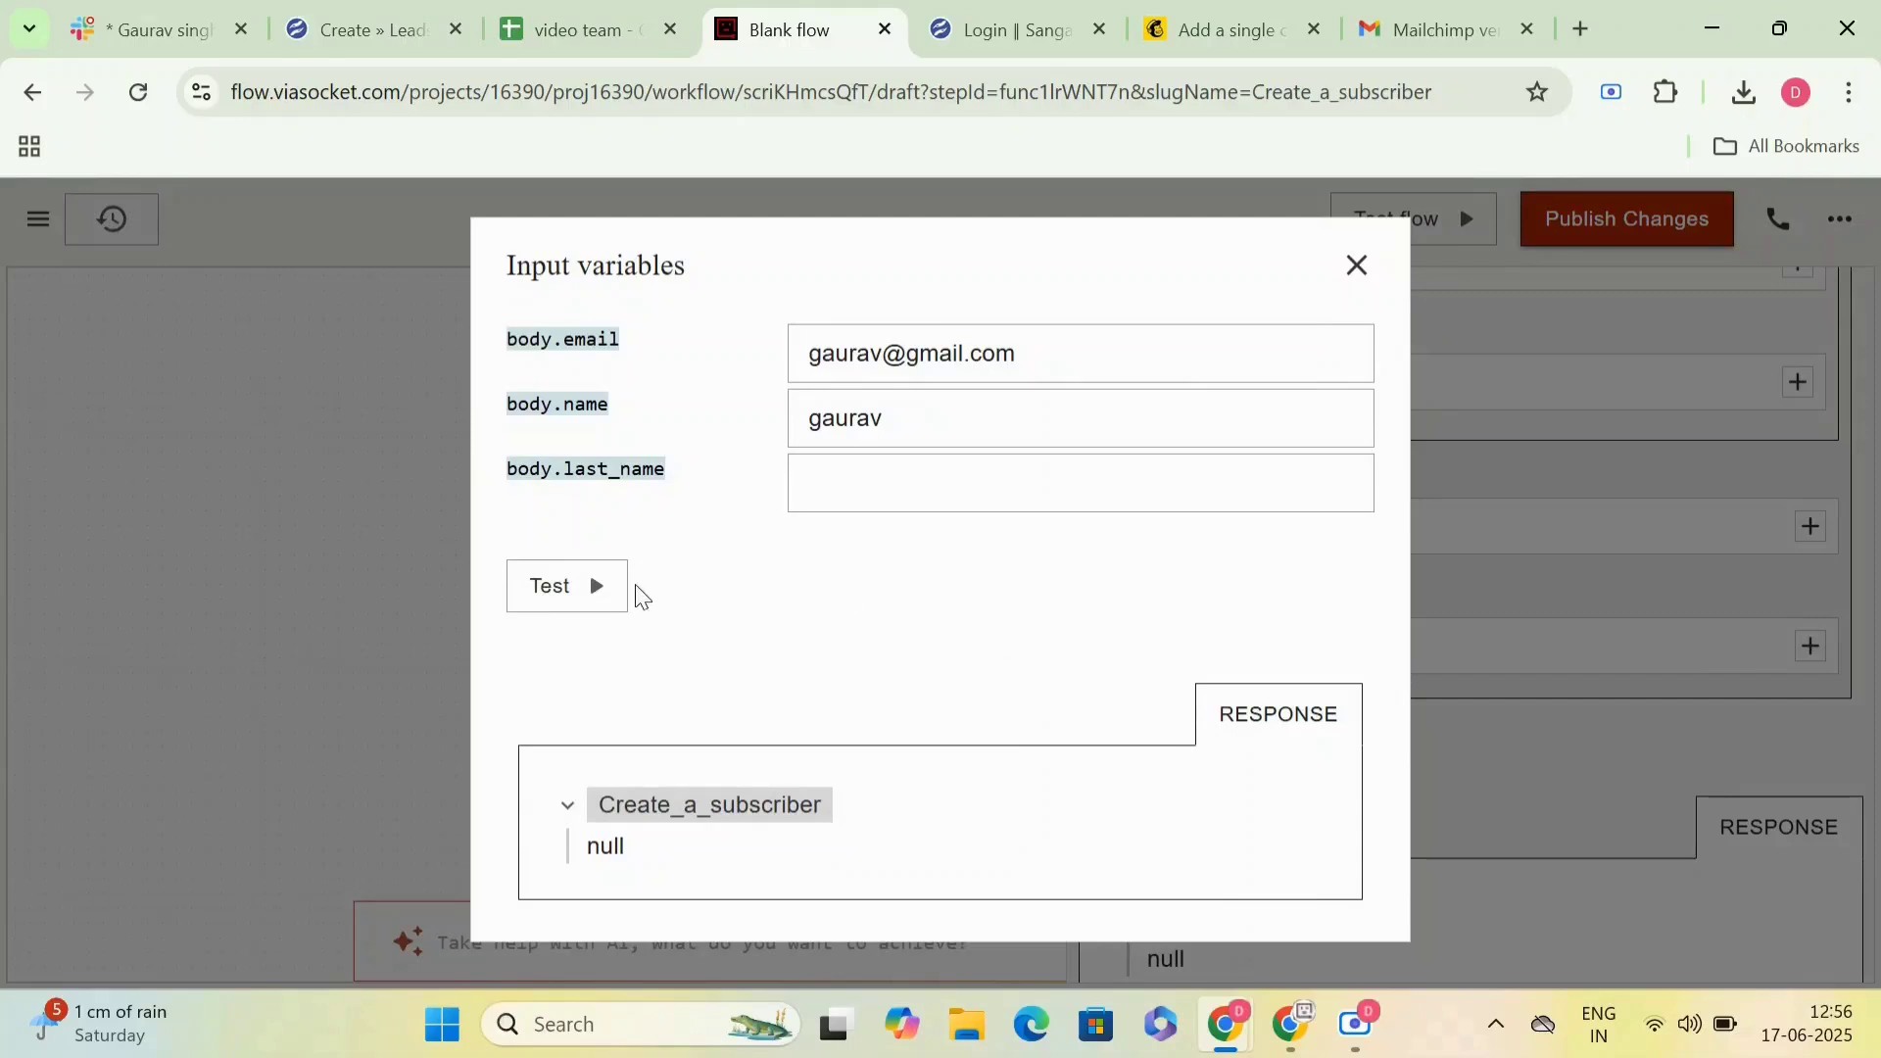
{"action": "left_click", "coordinate": [598, 609]}
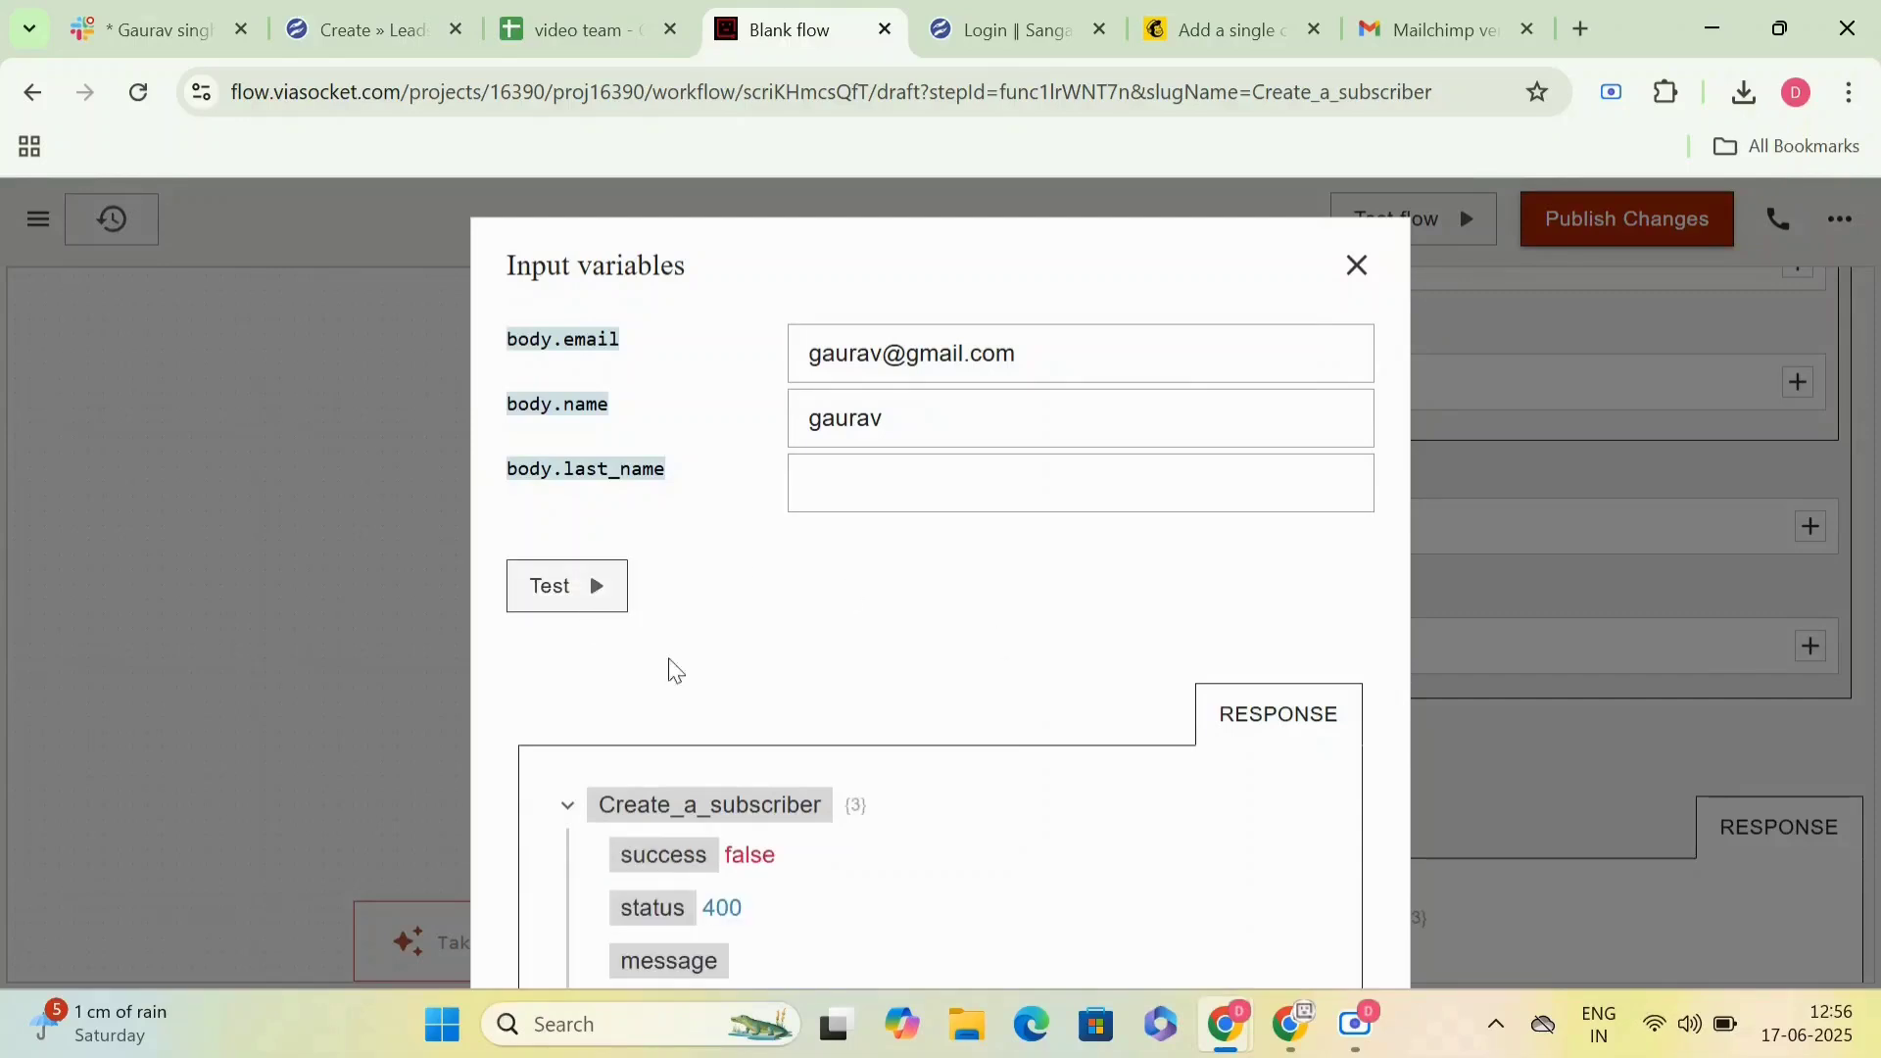
{"action": "mouse_move", "coordinate": [747, 940]}
{"action": "scroll", "coordinate": [754, 909], "scroll_direction": "down", "scroll_amount": 2}
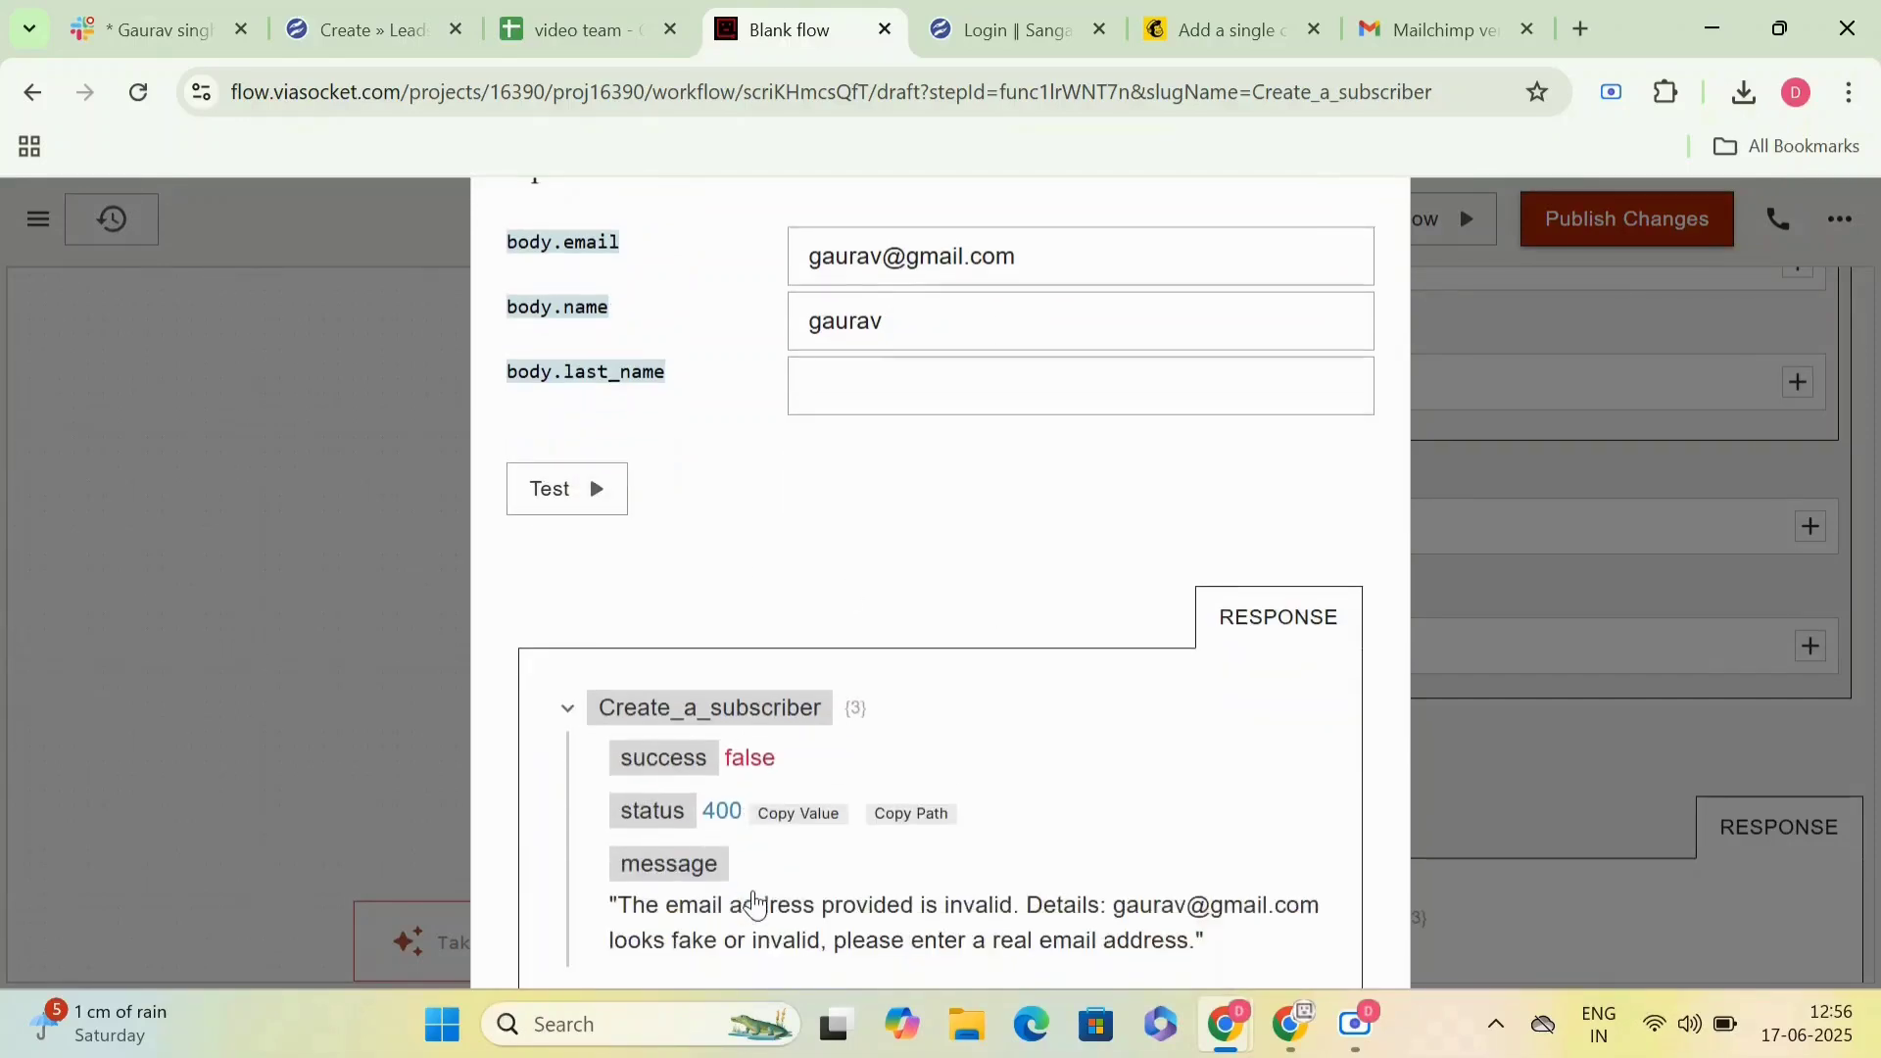
{"action": "left_click", "coordinate": [1356, 267]}
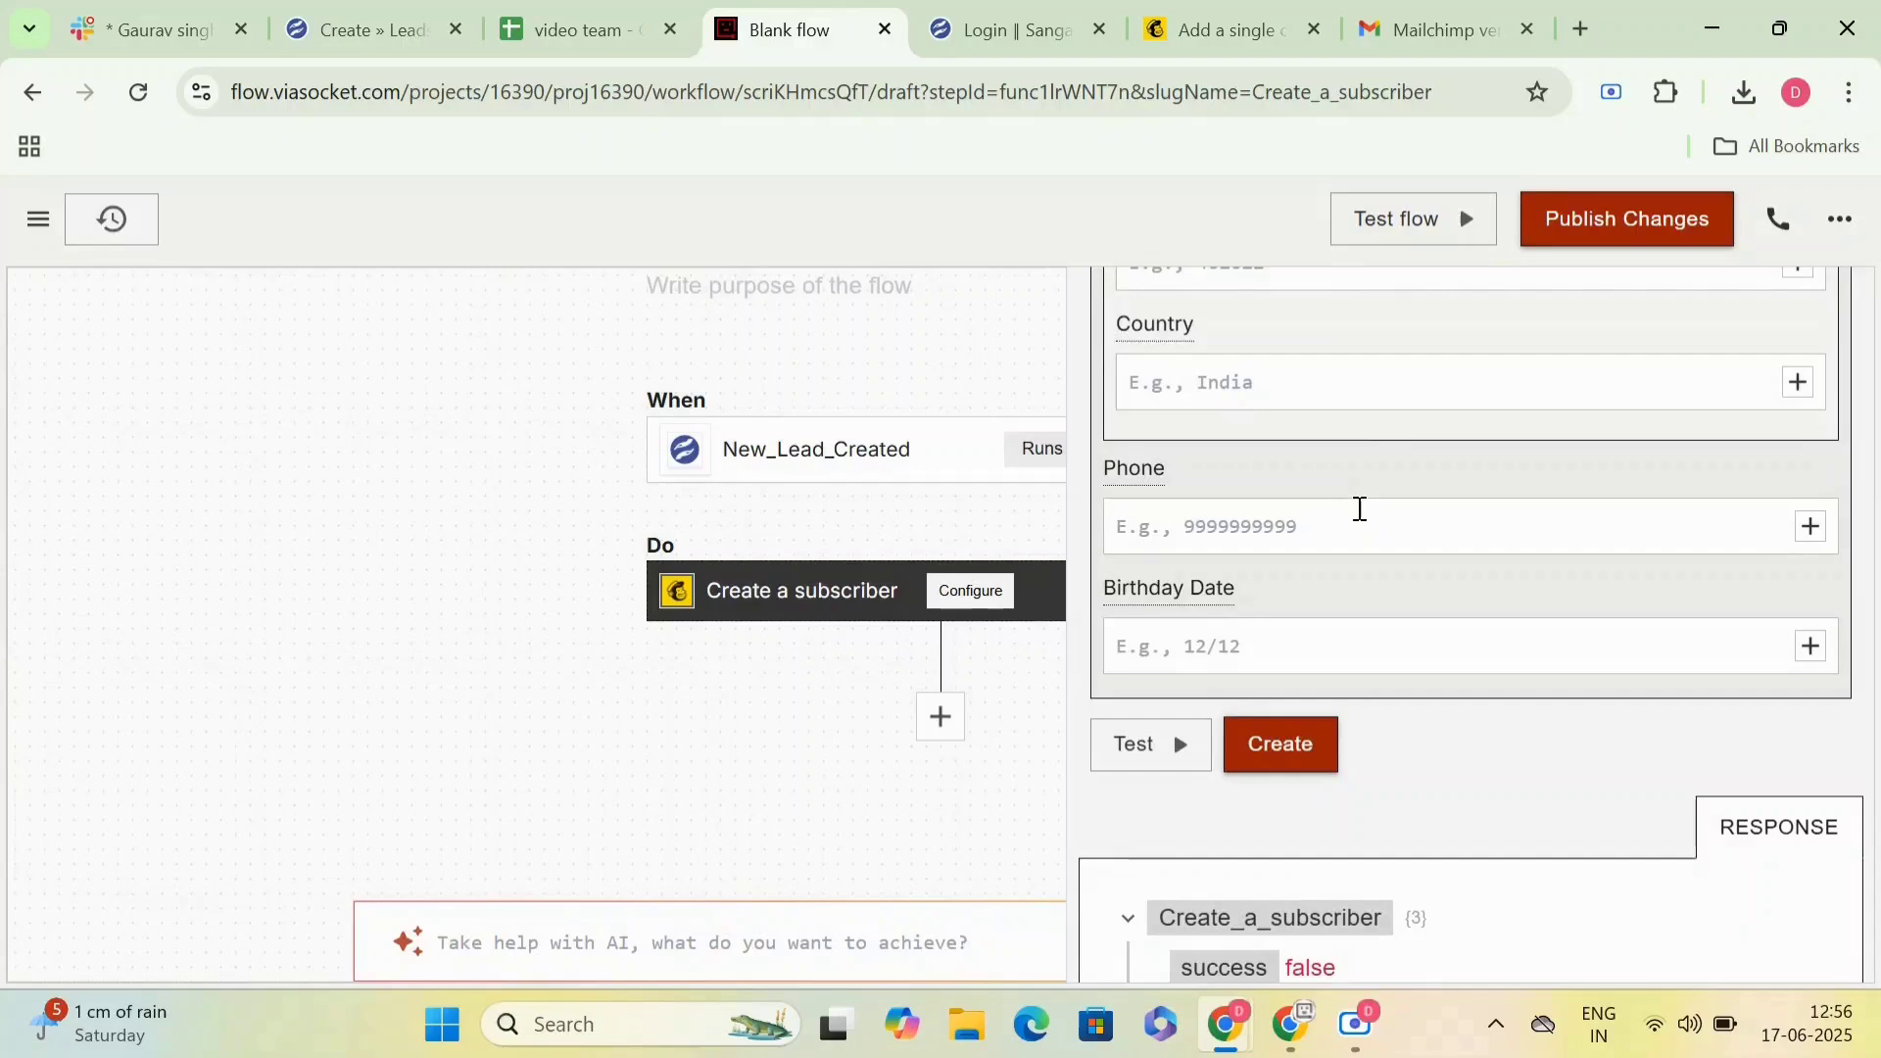
- Create the configured Create a subscriber step in the flow
{"action": "scroll", "coordinate": [1358, 507], "scroll_direction": "up", "scroll_amount": 4}
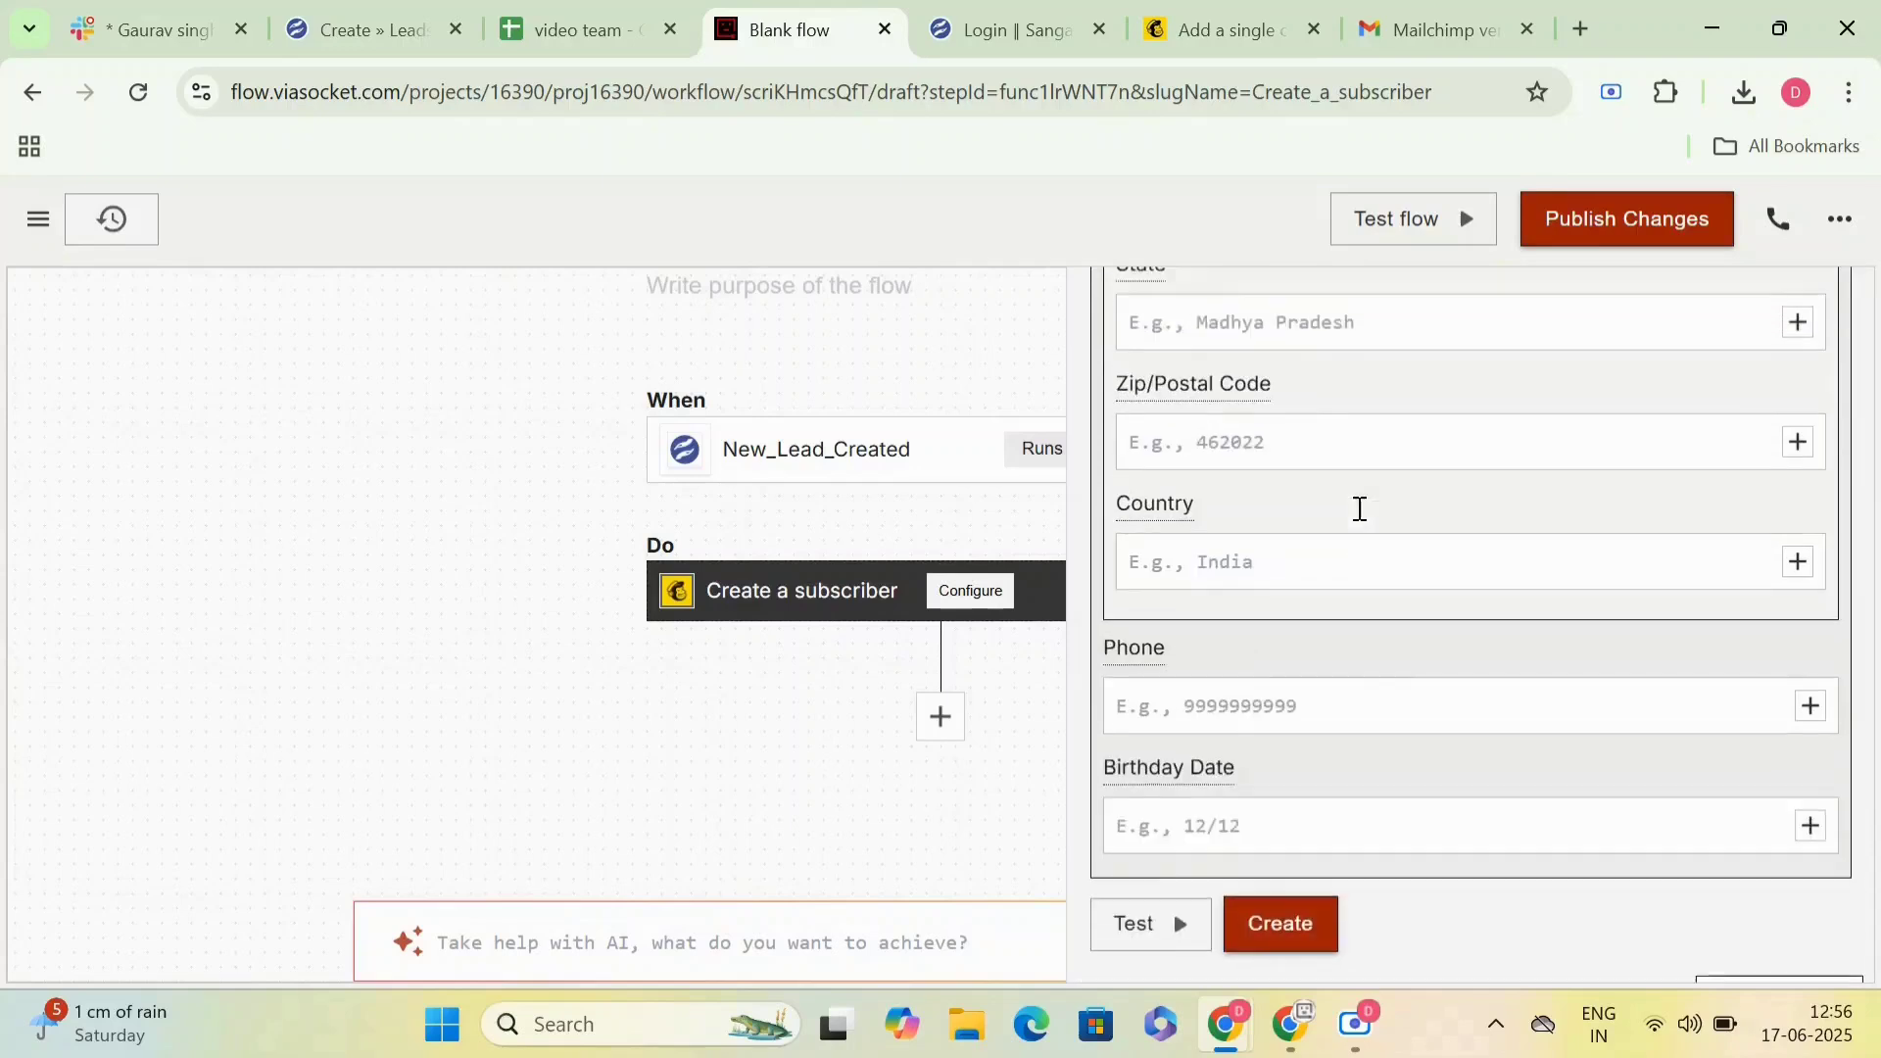
{"action": "scroll", "coordinate": [1356, 517], "scroll_direction": "down", "scroll_amount": 3}
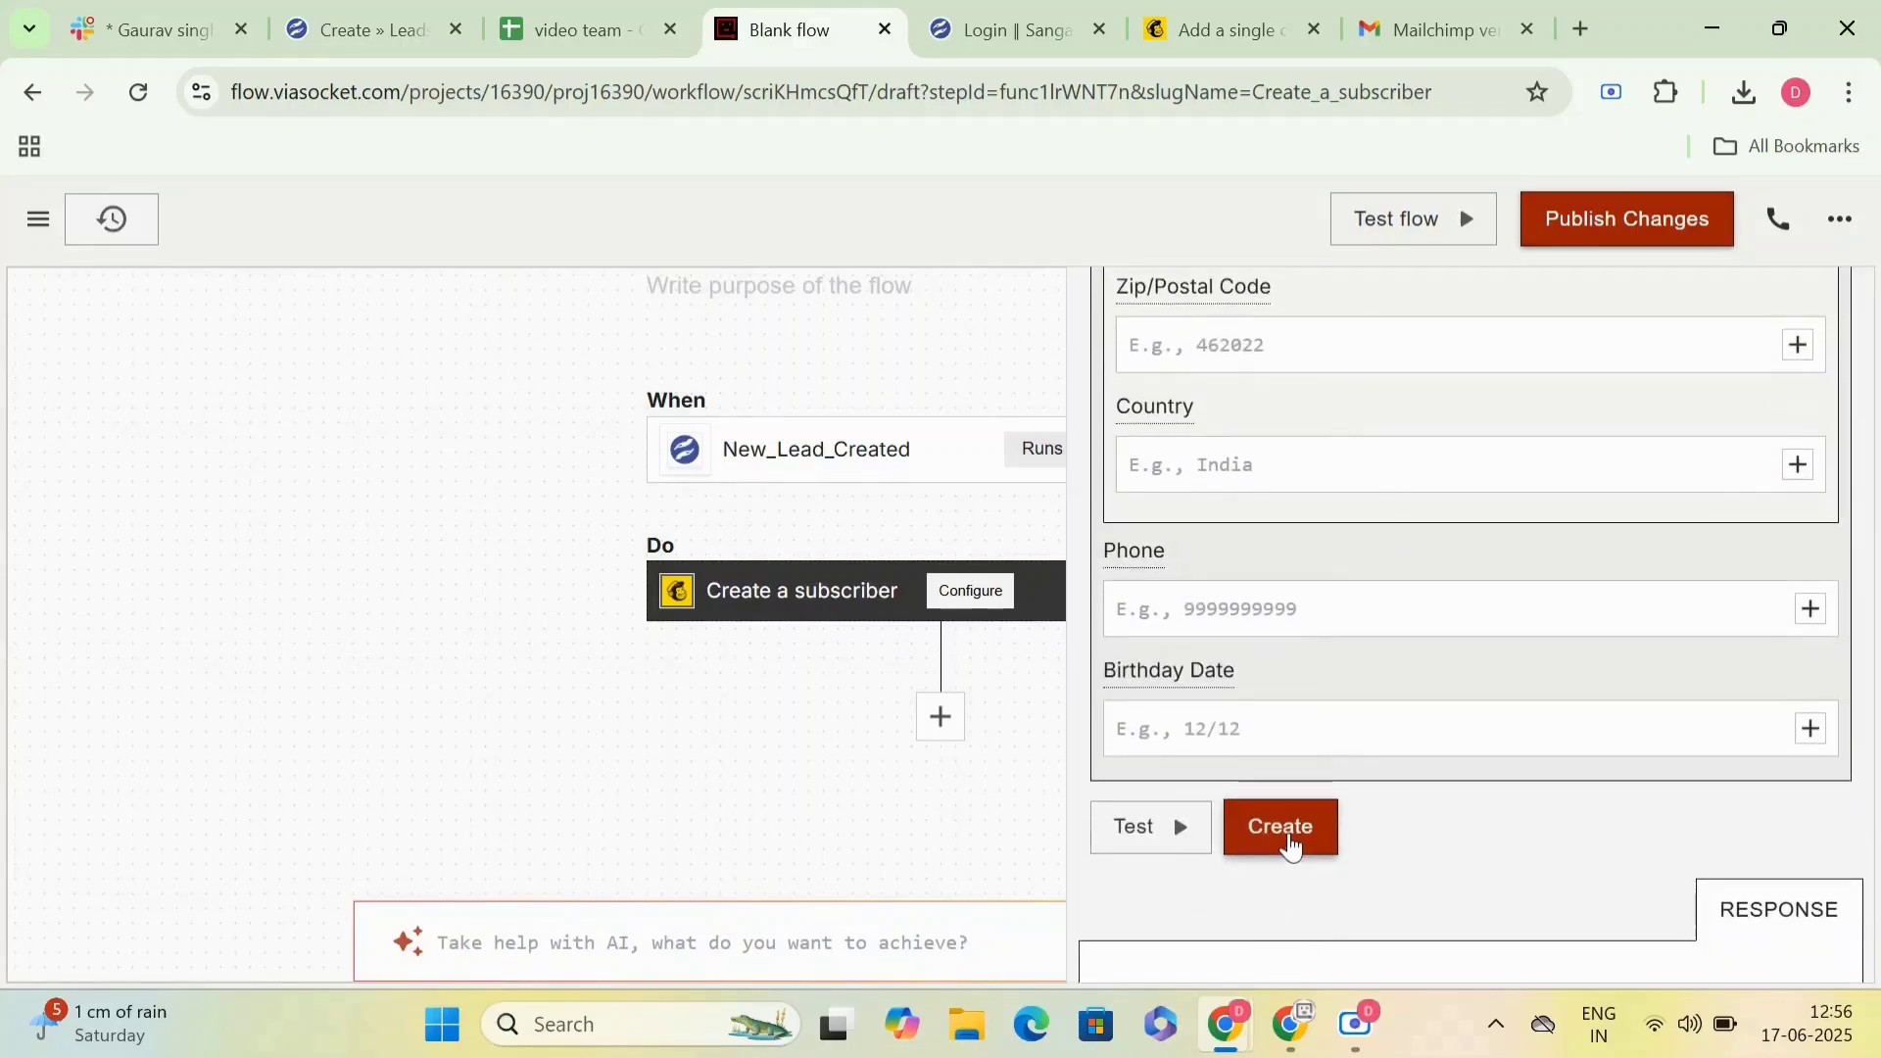
{"action": "left_click", "coordinate": [1283, 829]}
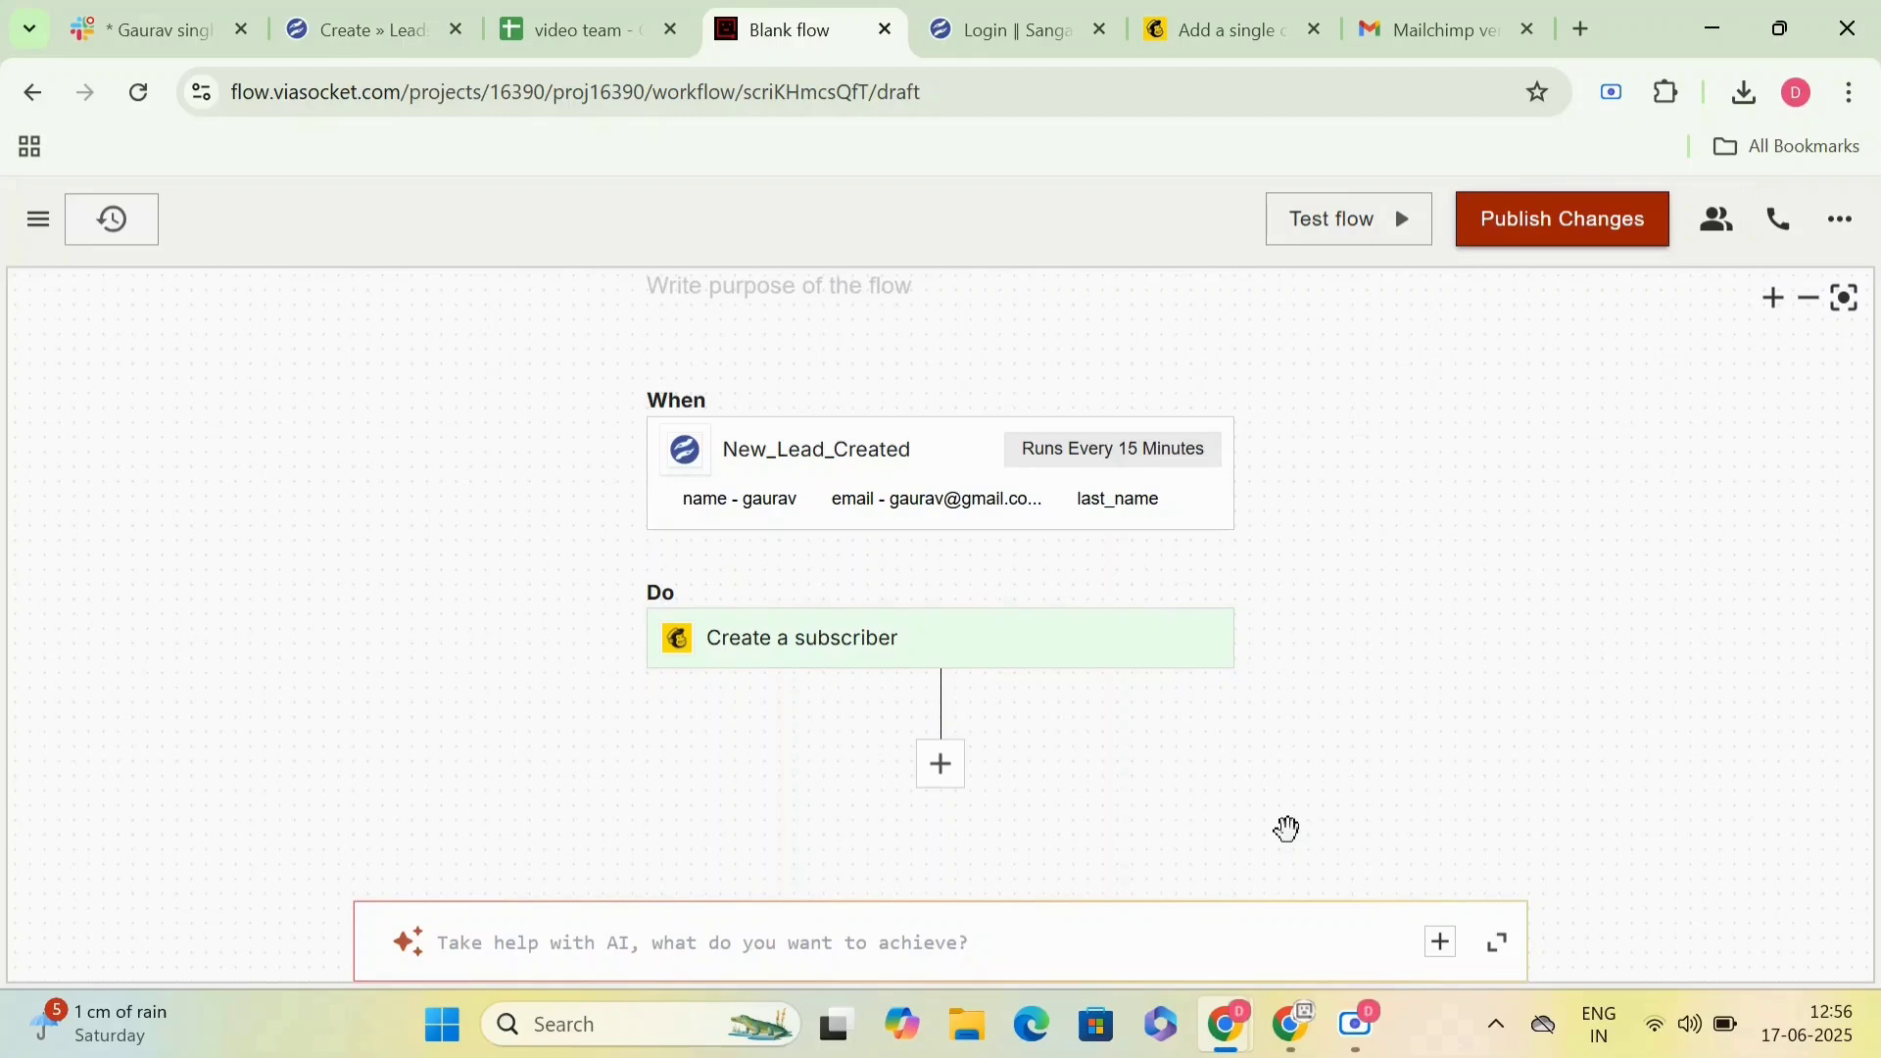
- Name the flow Sangam X Mailchimp
{"action": "scroll", "coordinate": [969, 449], "scroll_direction": "up", "scroll_amount": 3}
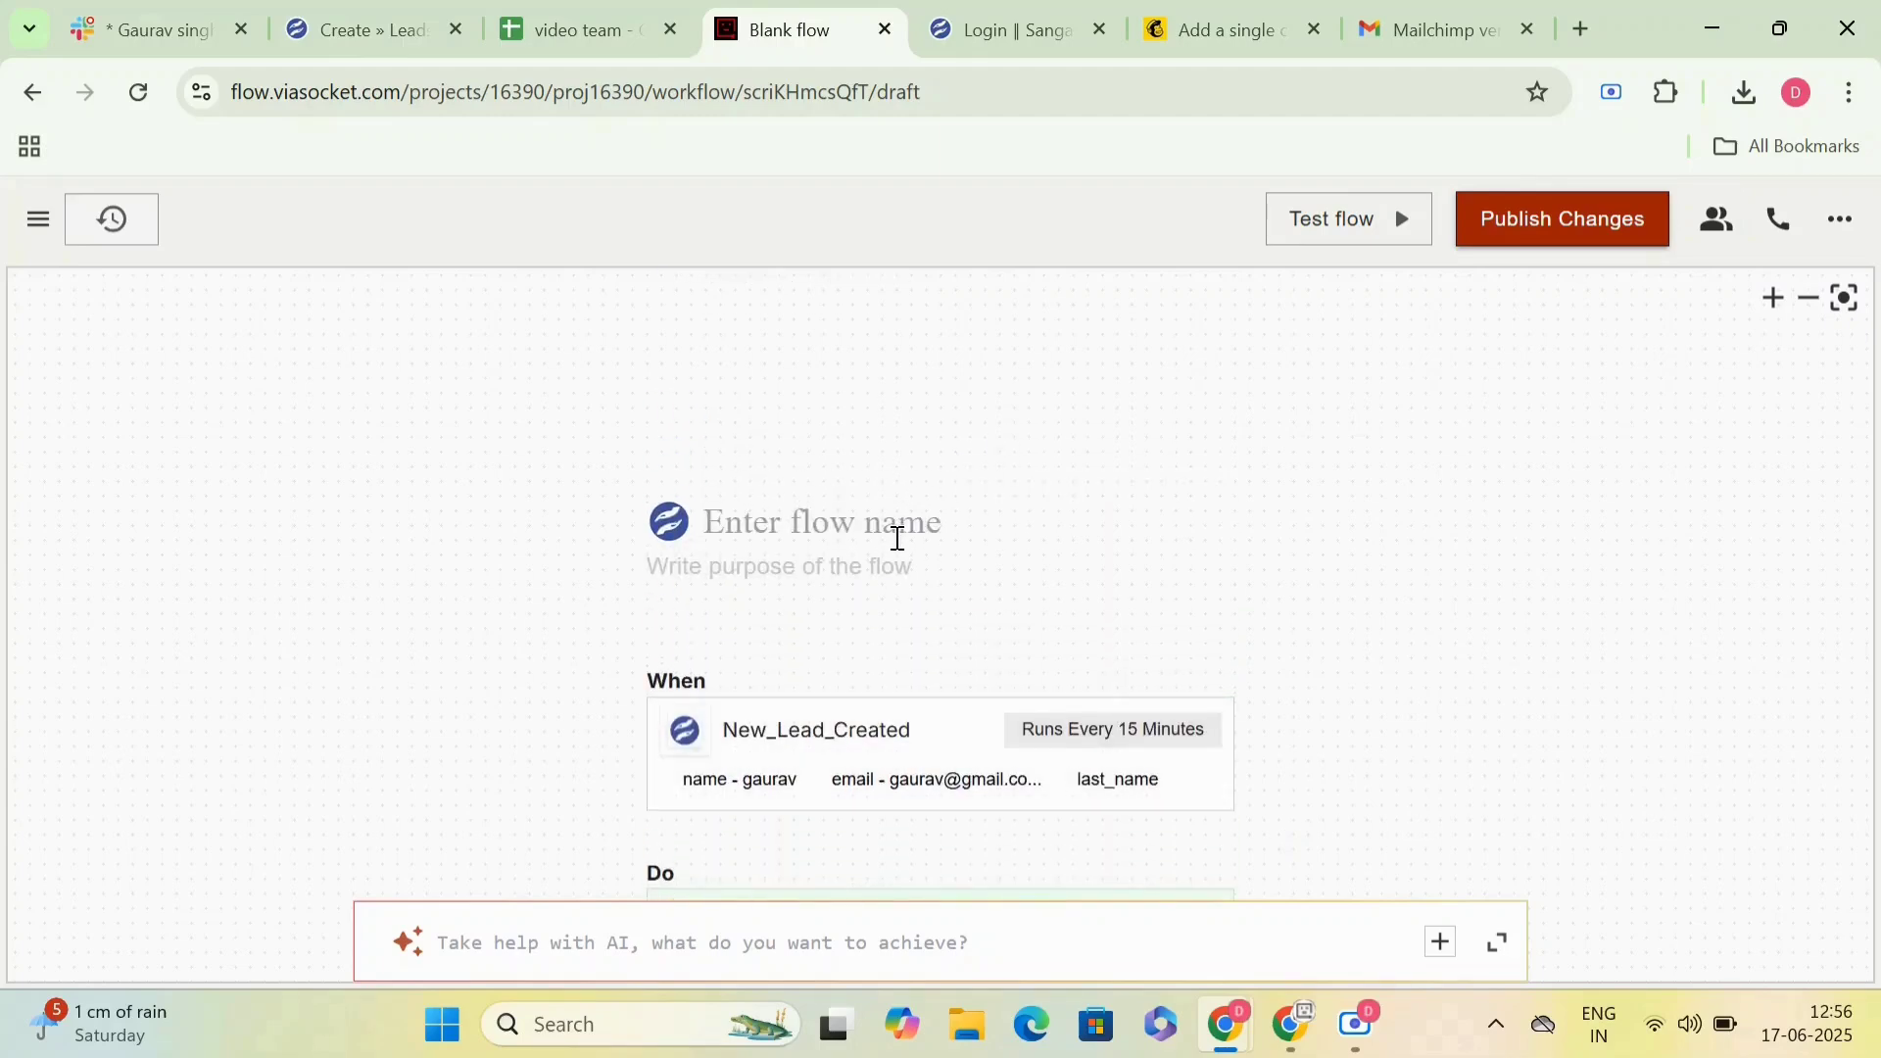
{"action": "type", "text": "Sangam X Mailchimp"}
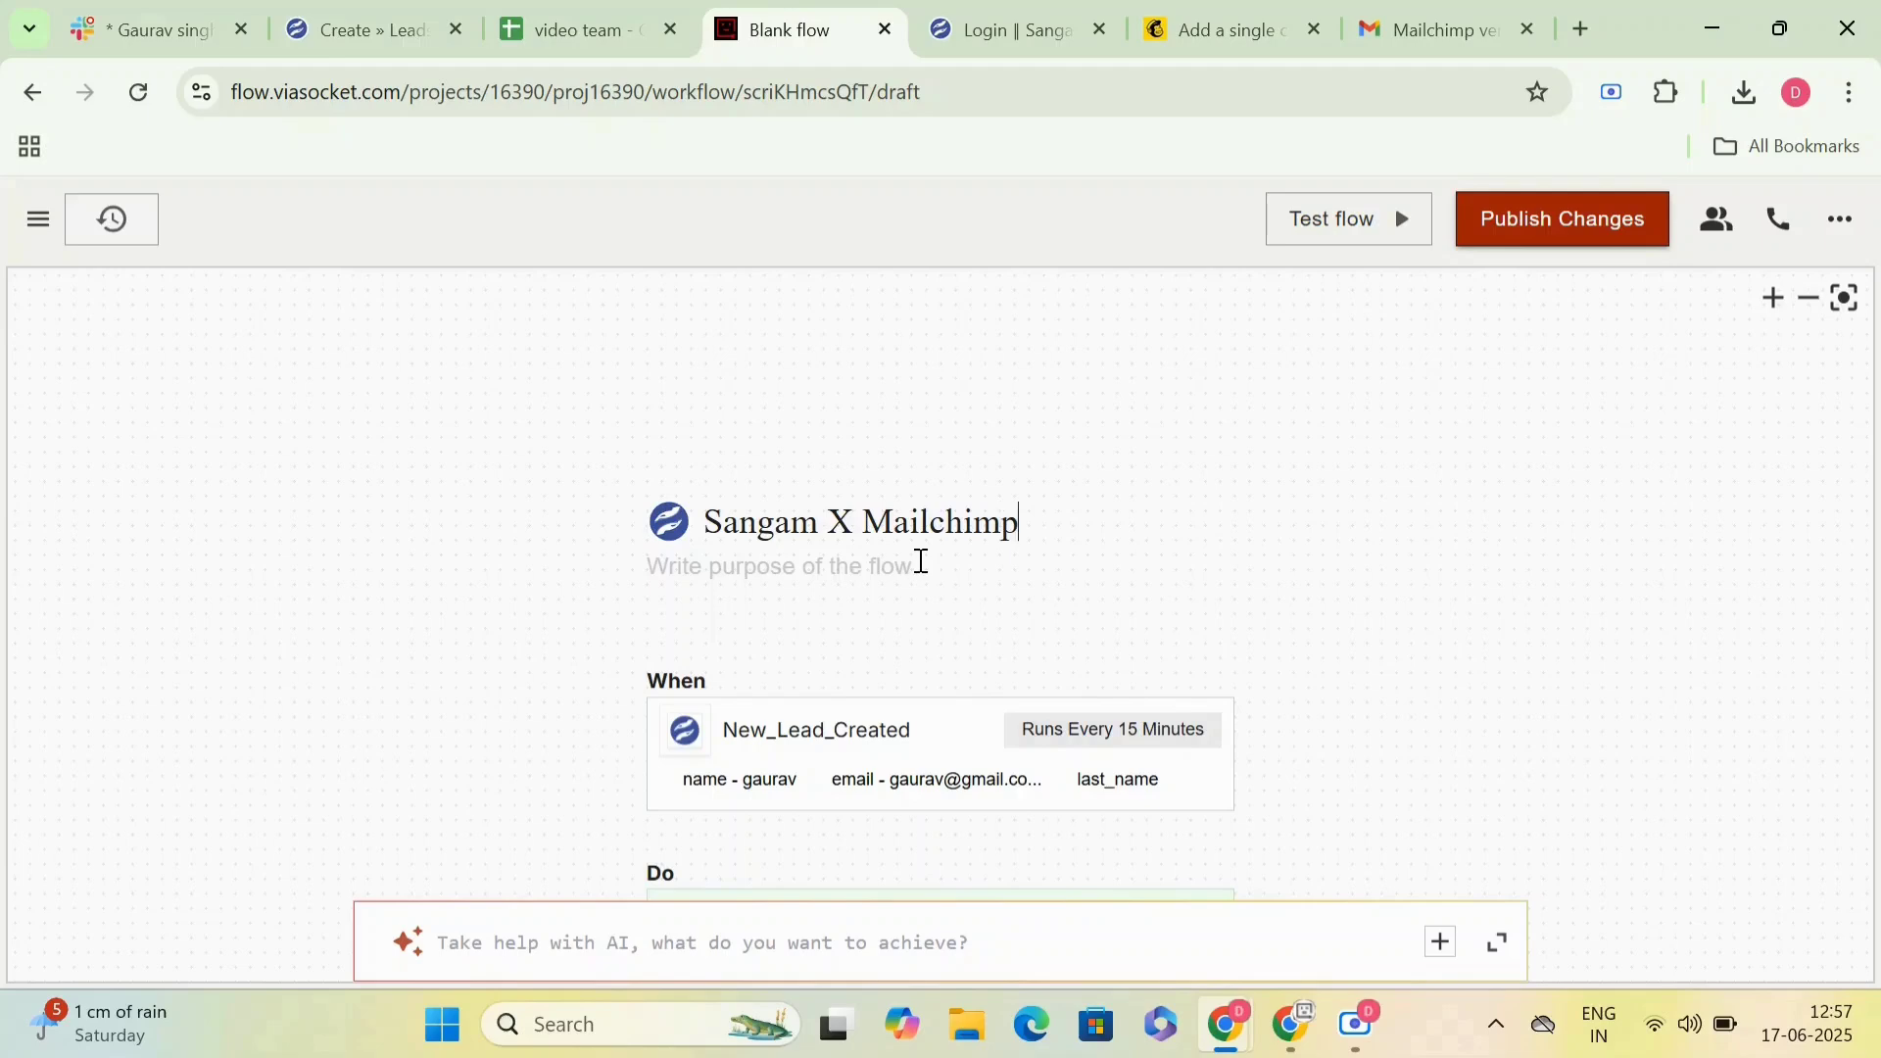
- Publish the flow's changes and confirm the publication
{"action": "scroll", "coordinate": [922, 561], "scroll_direction": "down", "scroll_amount": 3}
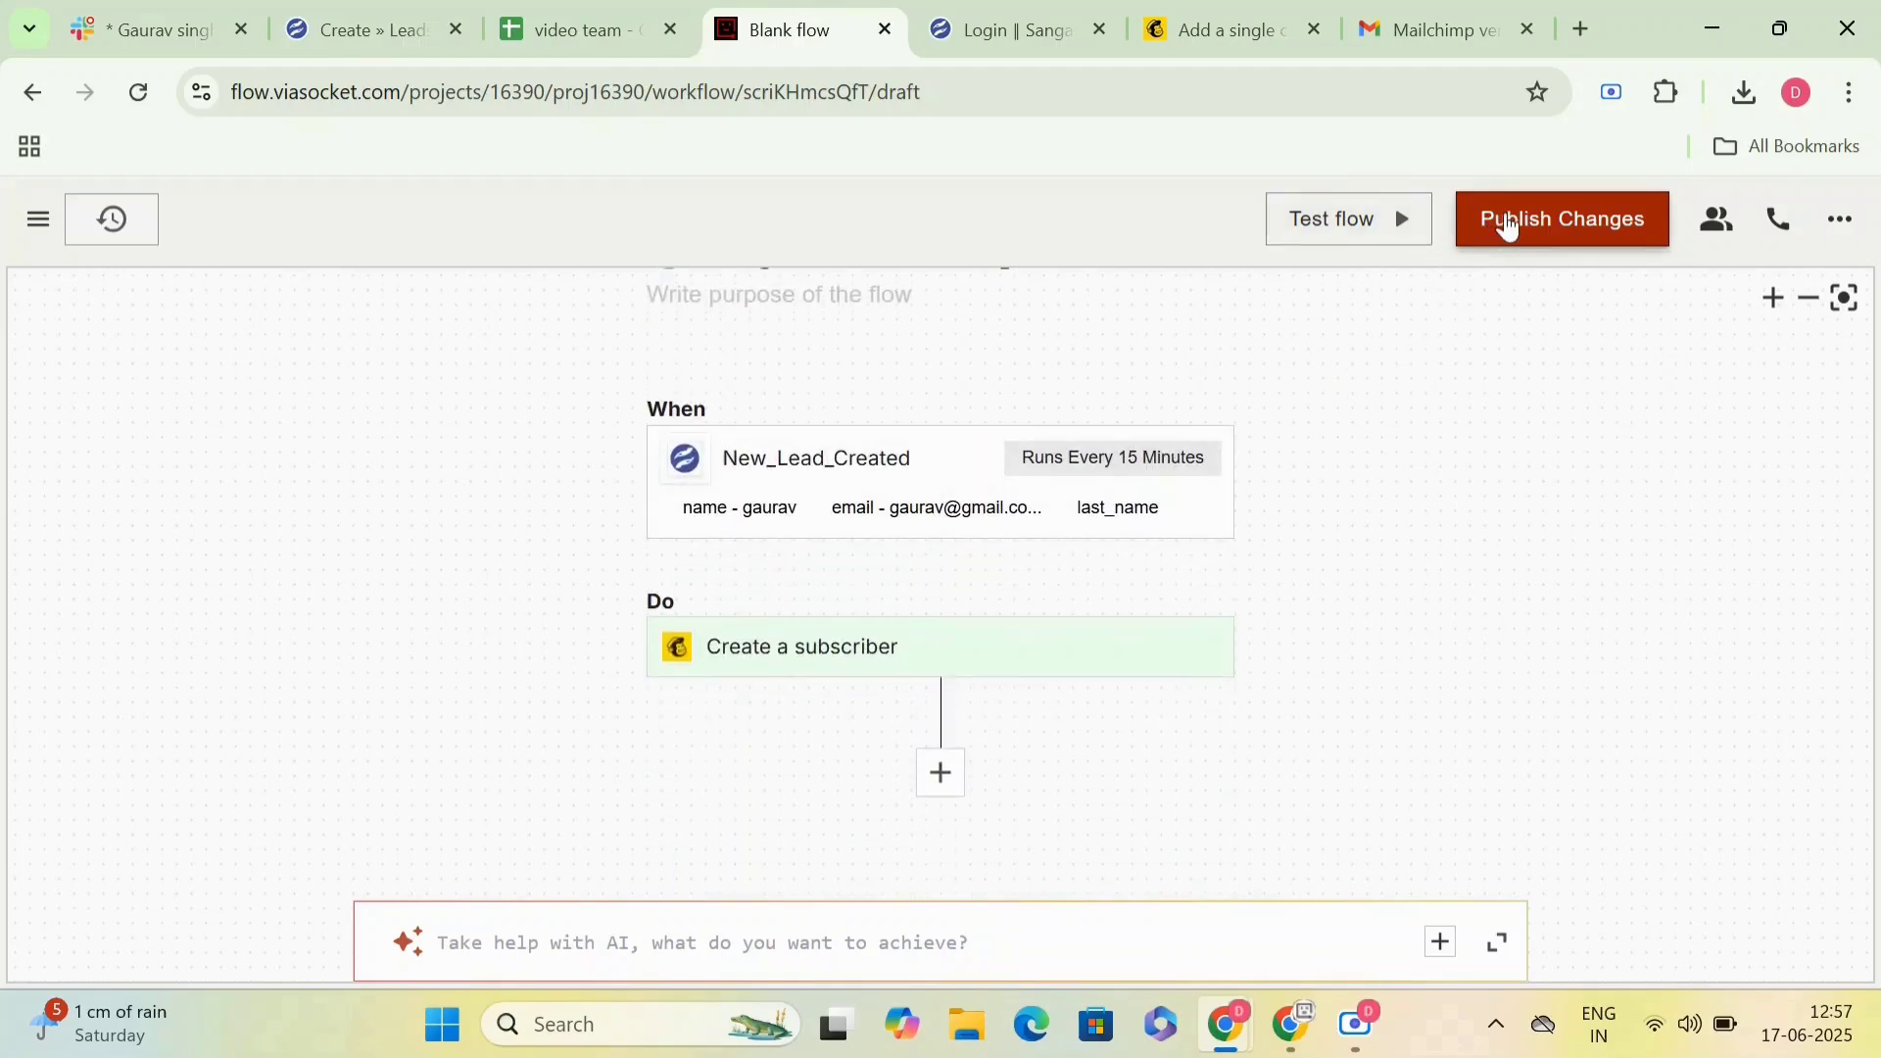
{"action": "left_click", "coordinate": [1510, 224]}
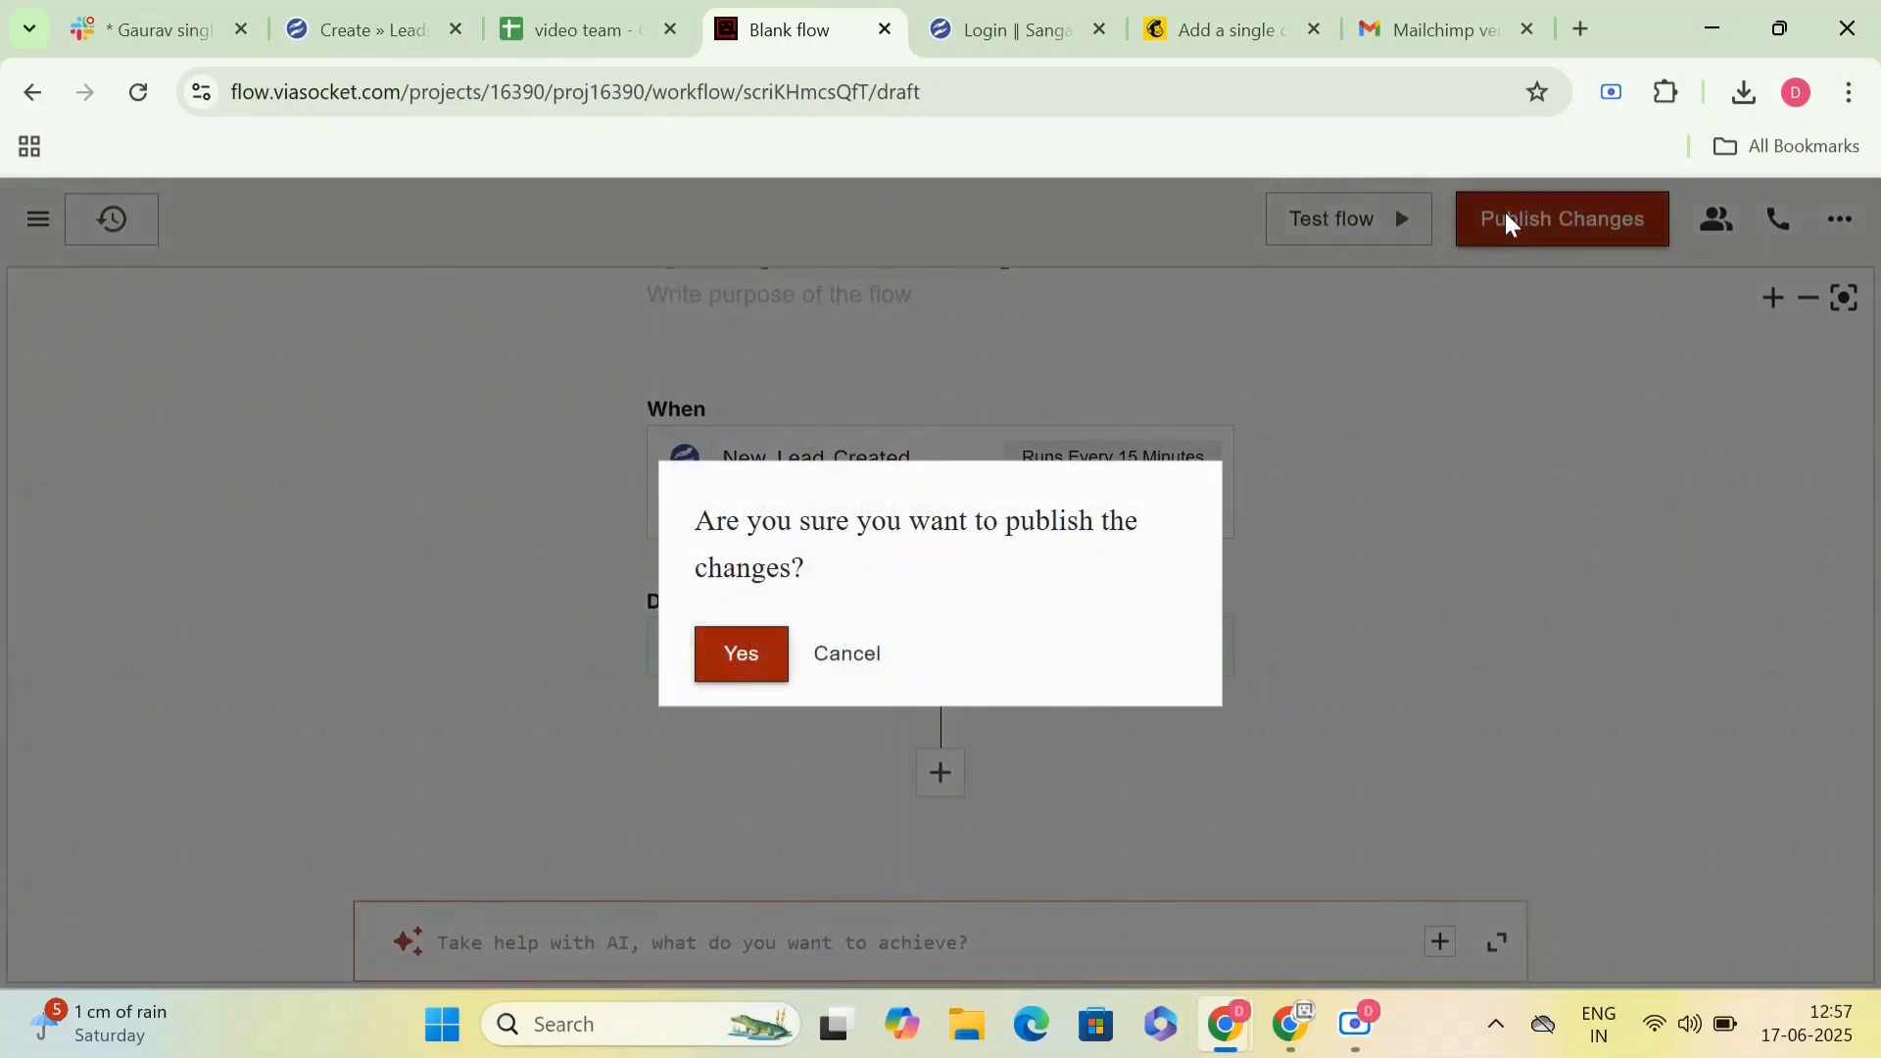
{"action": "left_click", "coordinate": [736, 654]}
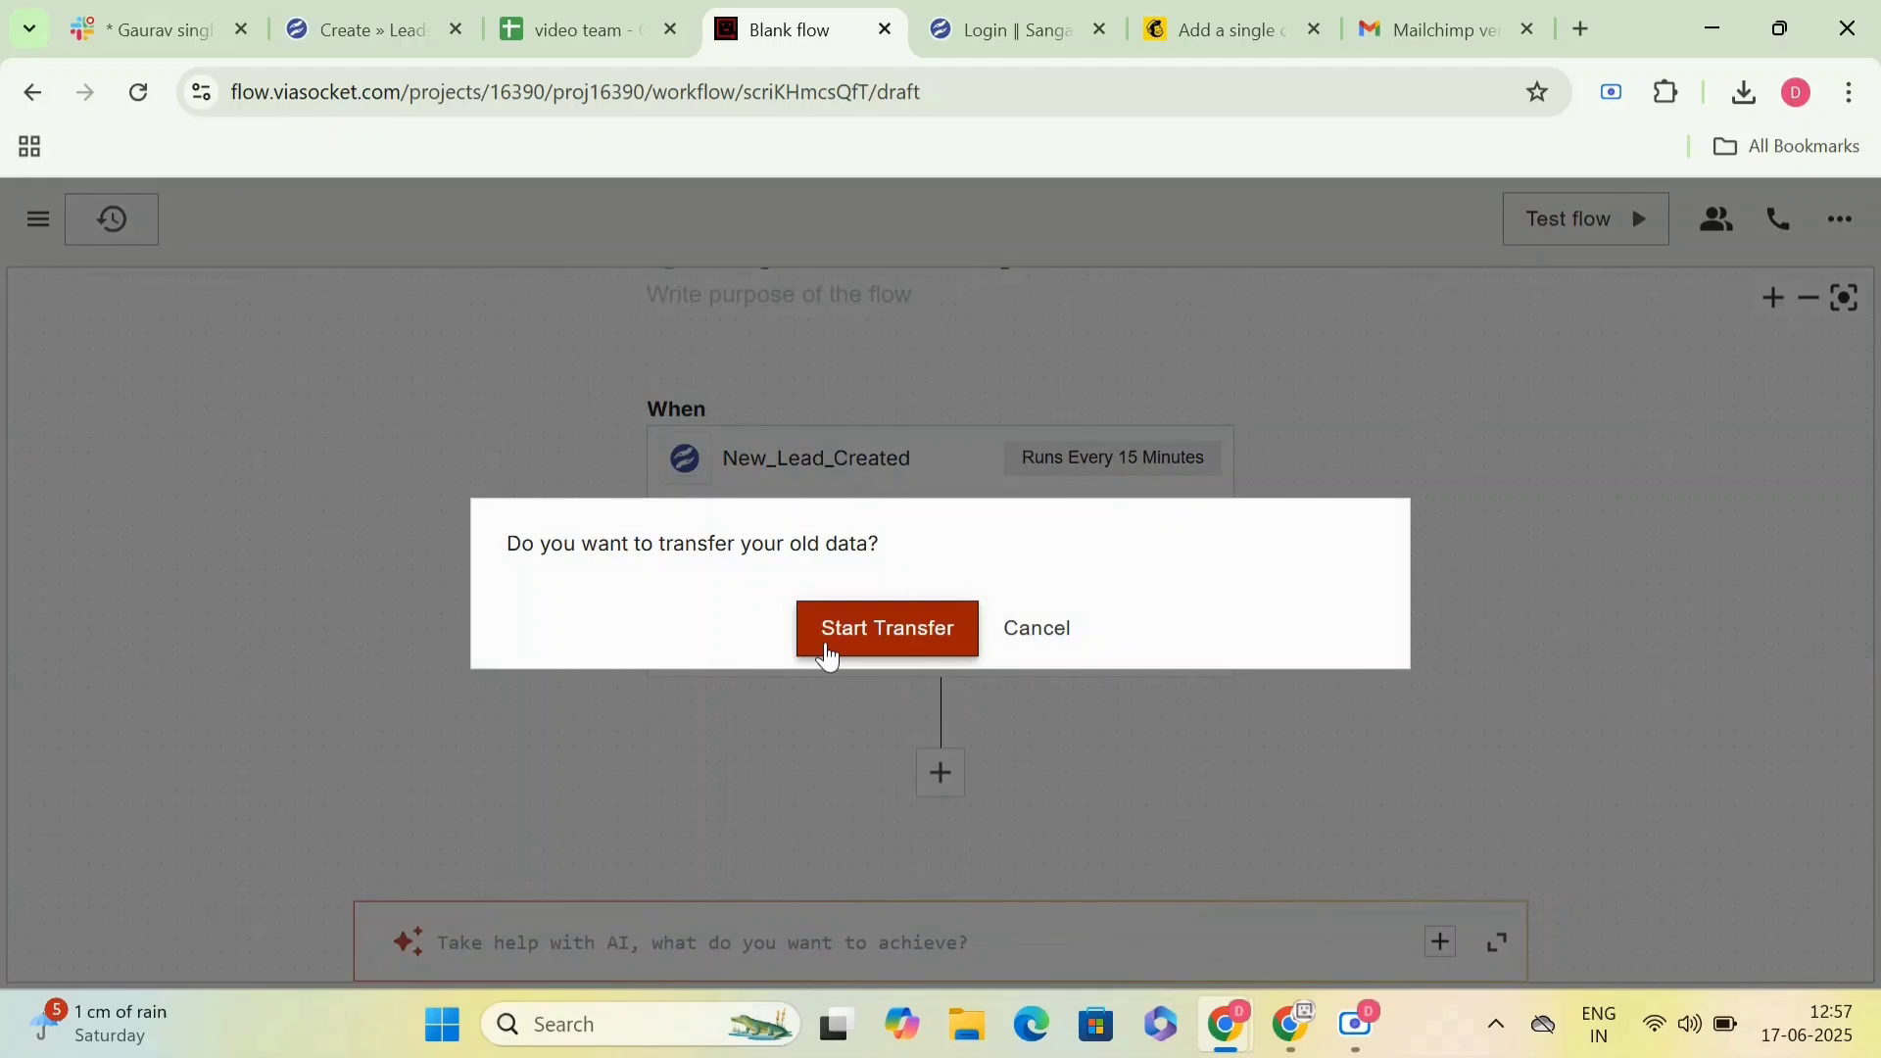
- Start the transfer of old data, check the available records and return to the flow
{"action": "left_click", "coordinate": [829, 655]}
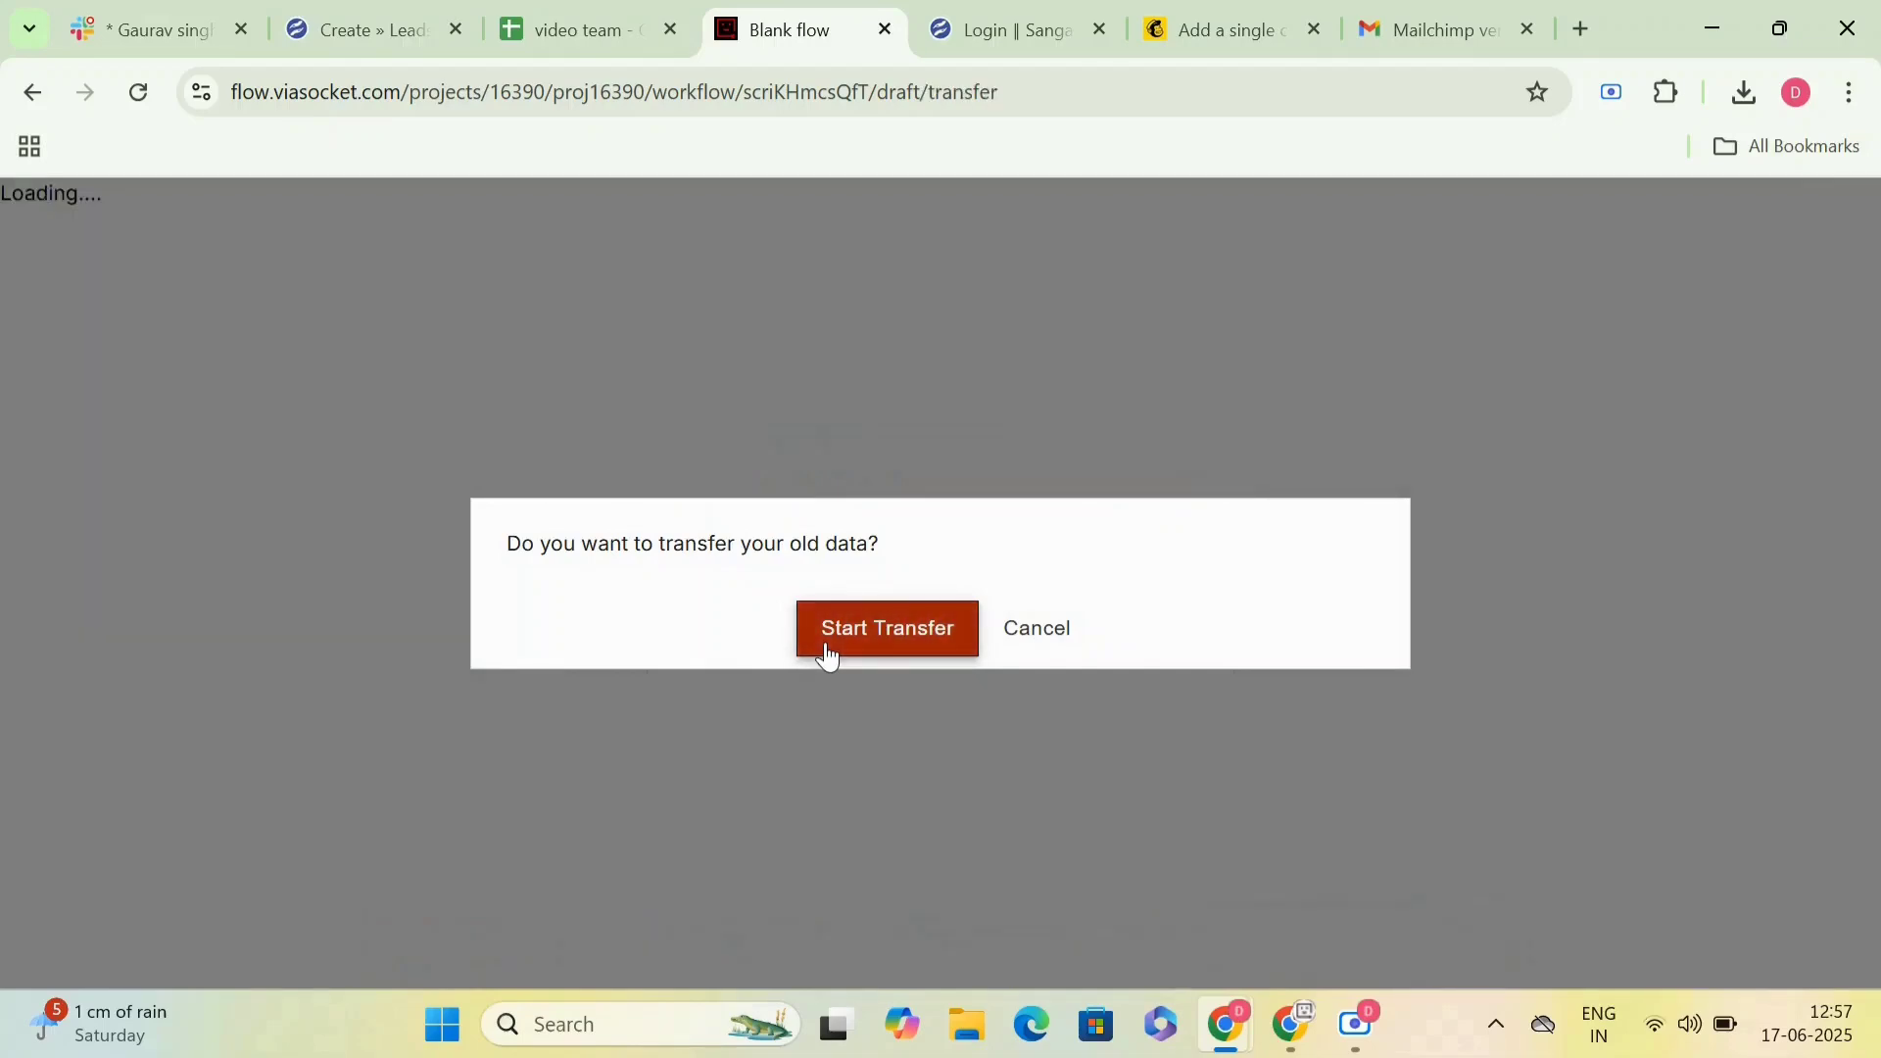
{"action": "left_click", "coordinate": [828, 654]}
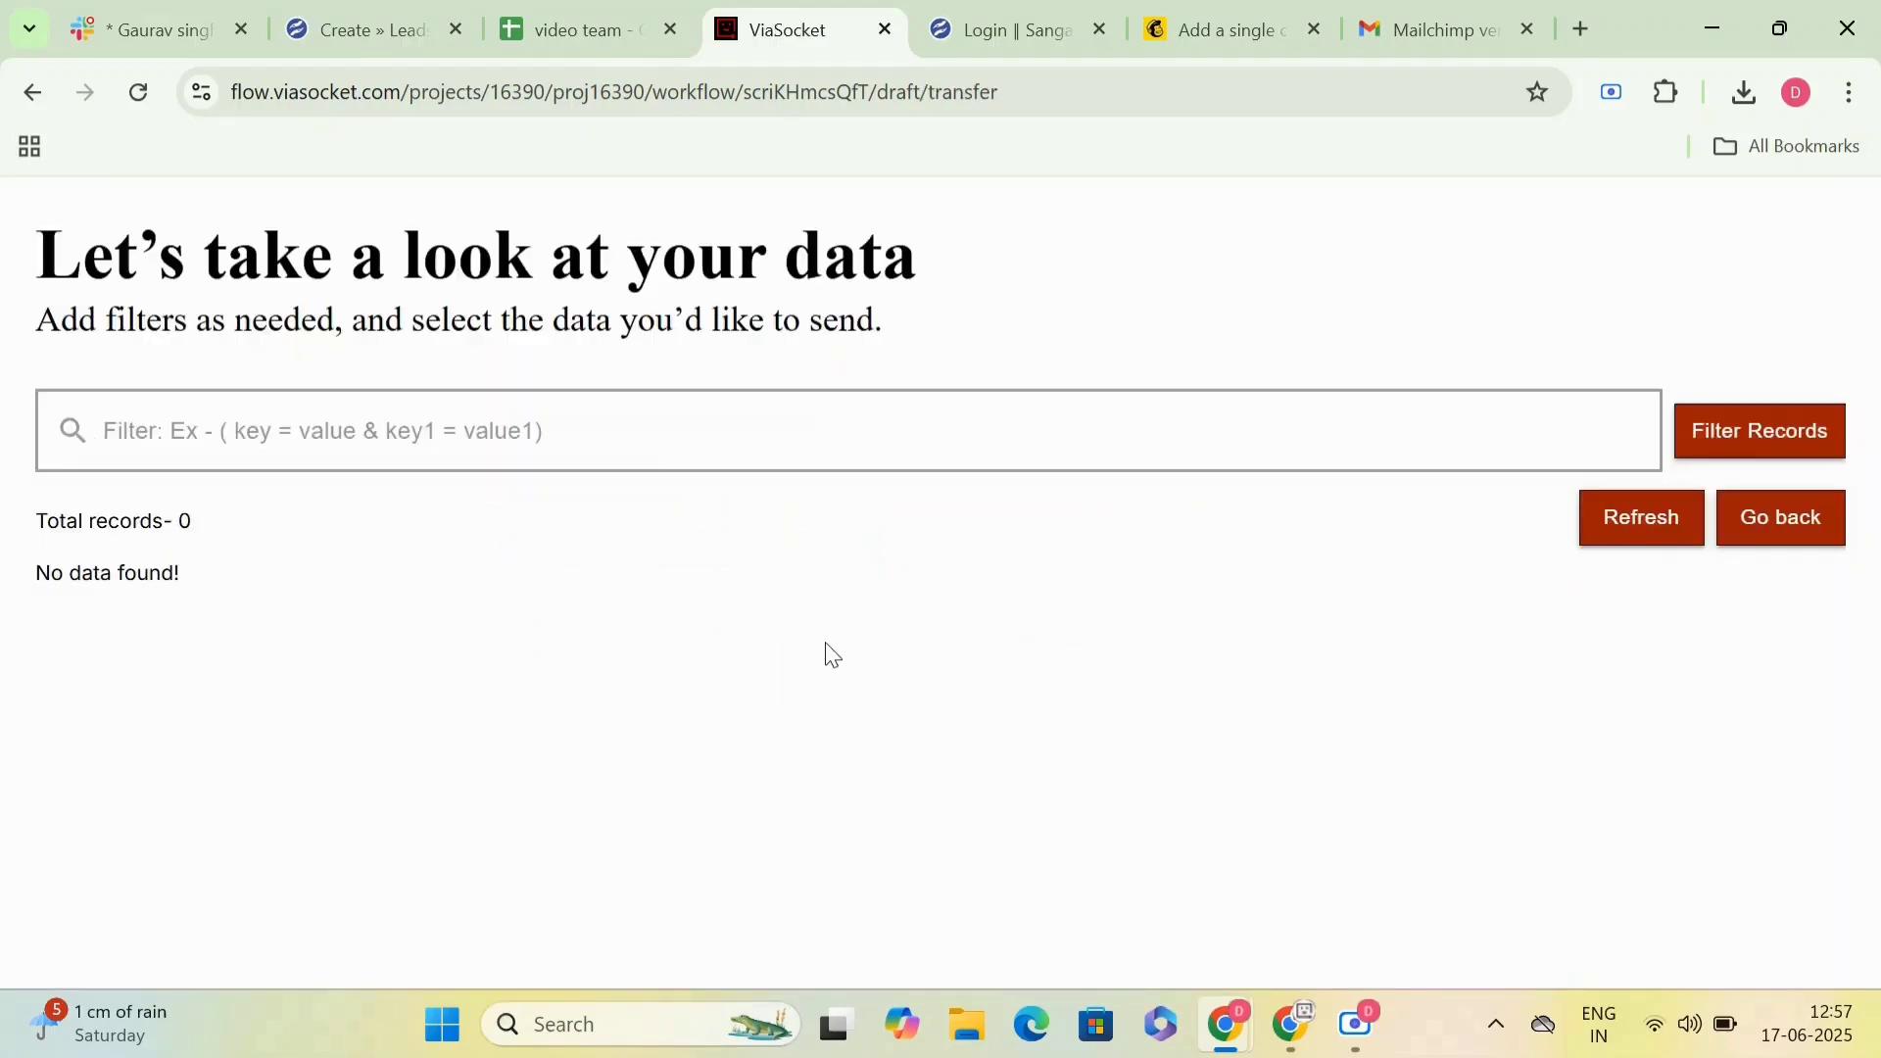
{"action": "left_click", "coordinate": [30, 104]}
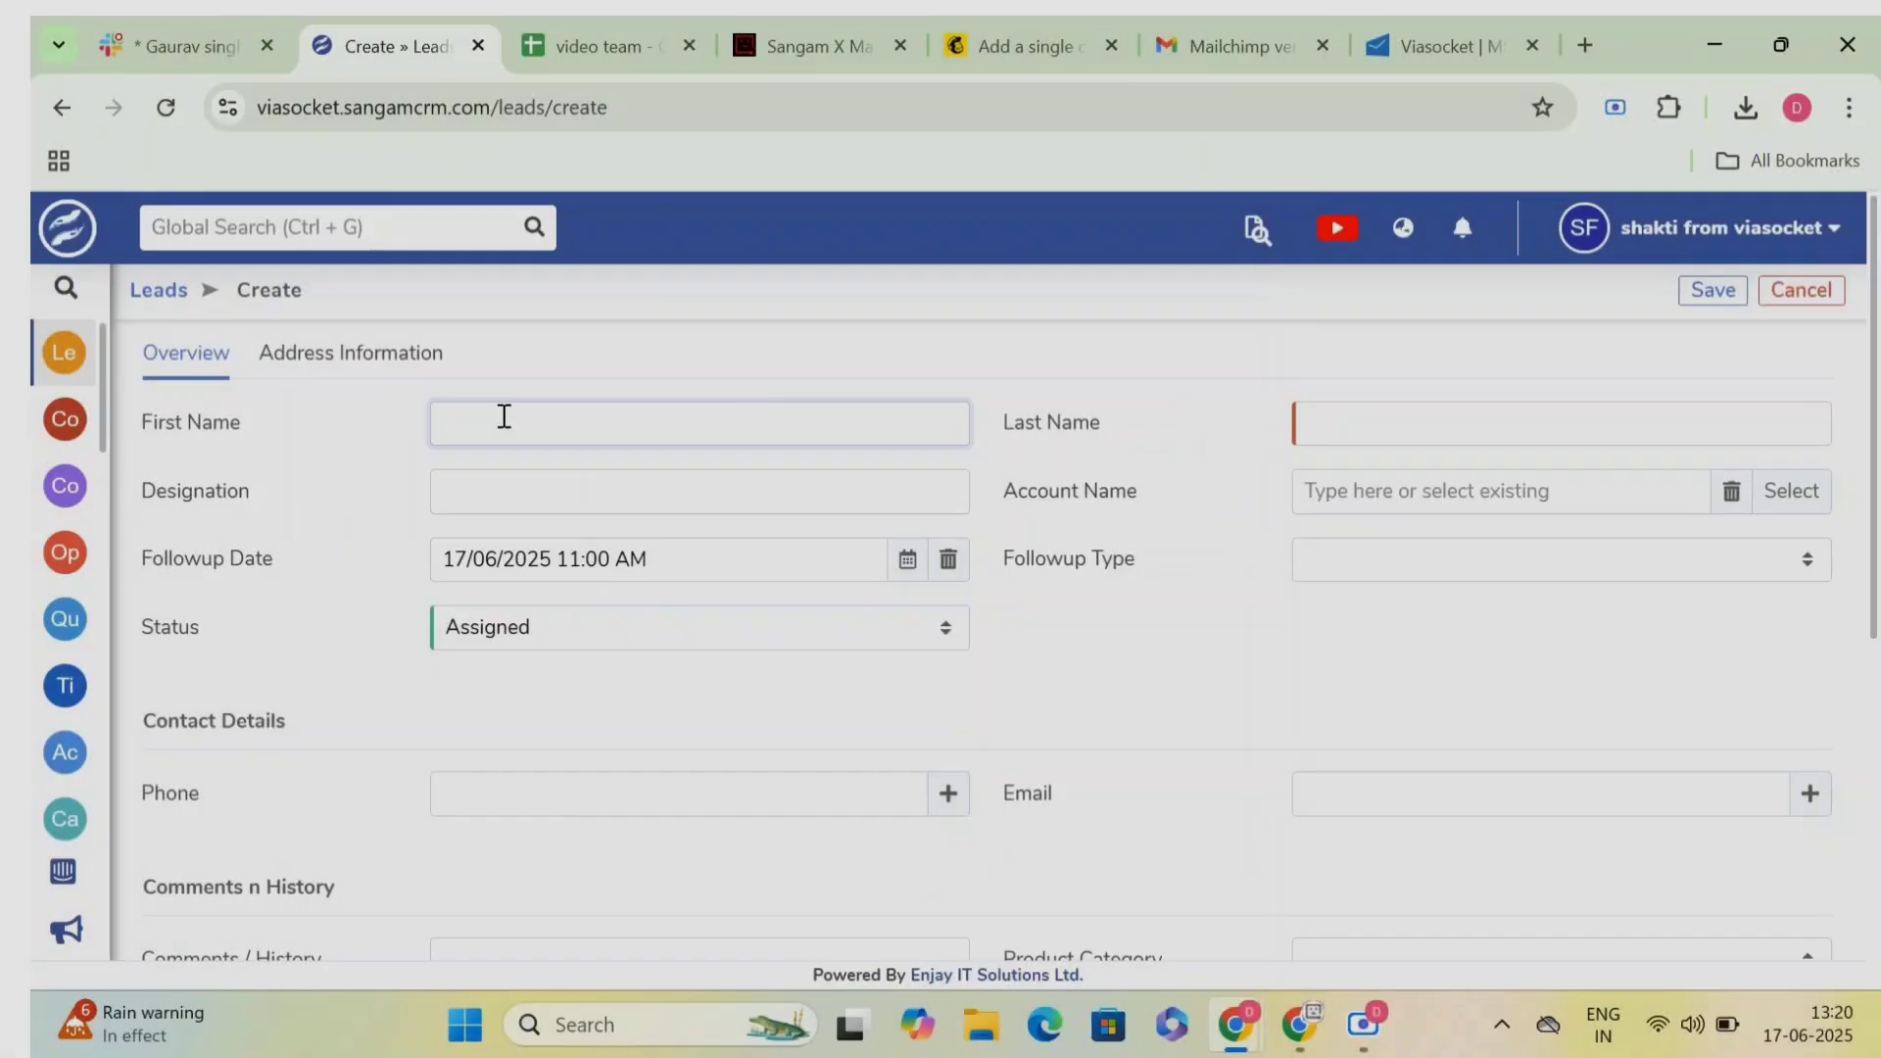
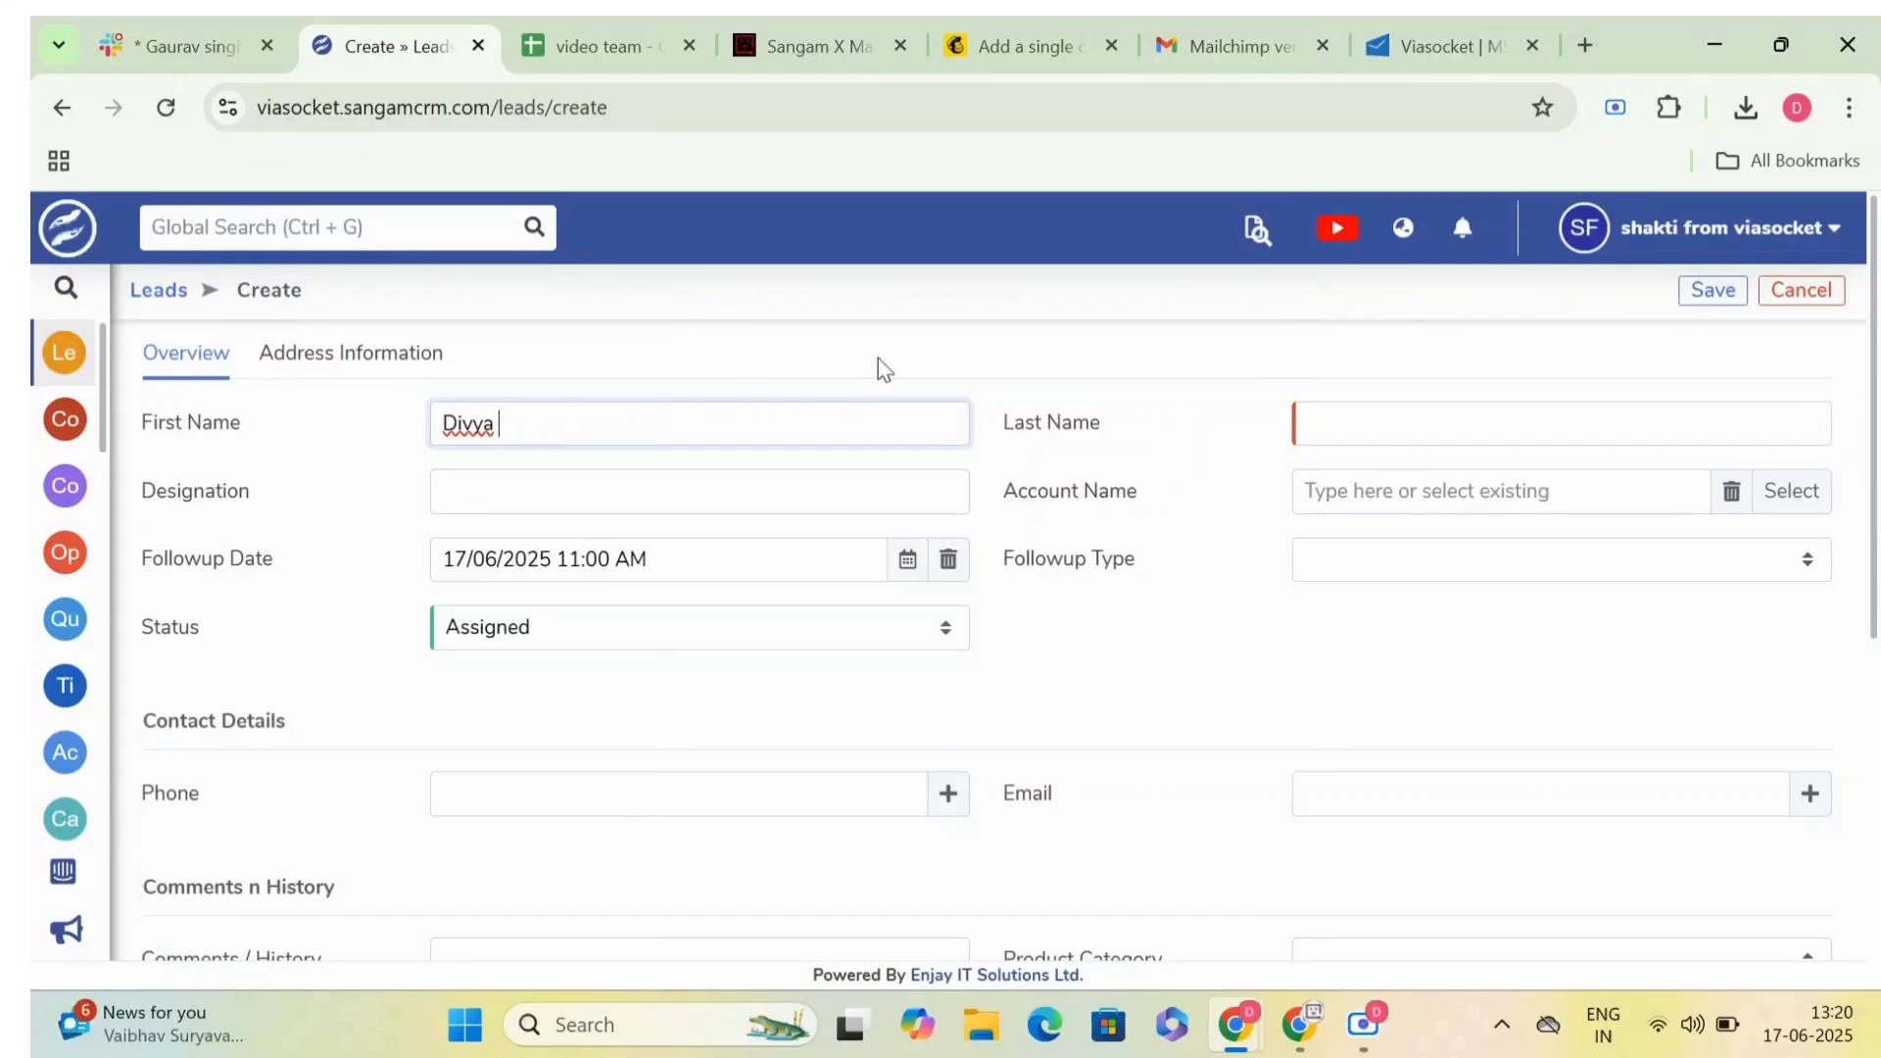
- Switch to Sangam CRM and enter the new lead's first name and capitalized last name
{"action": "left_click", "coordinate": [1481, 429]}
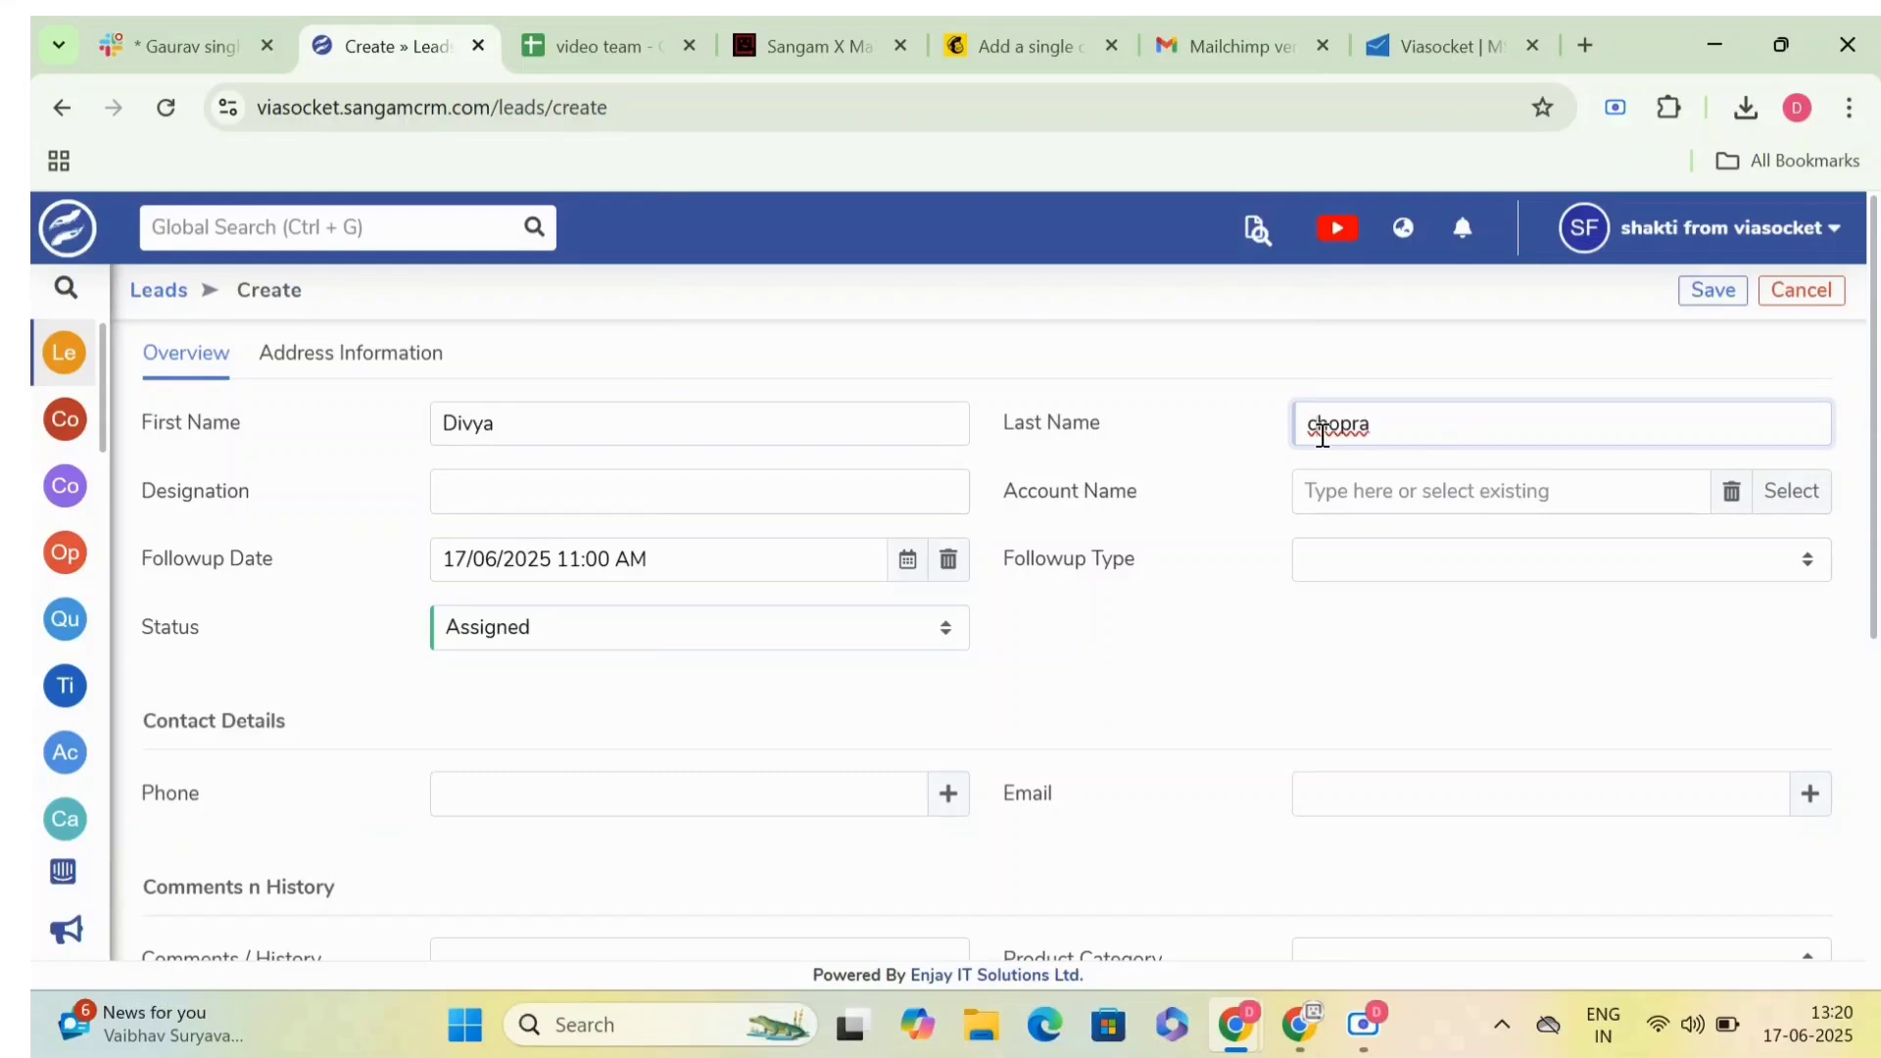
{"action": "left_click", "coordinate": [1322, 435]}
{"action": "key", "text": "BackSpace"}
{"action": "type", "text": "C"}
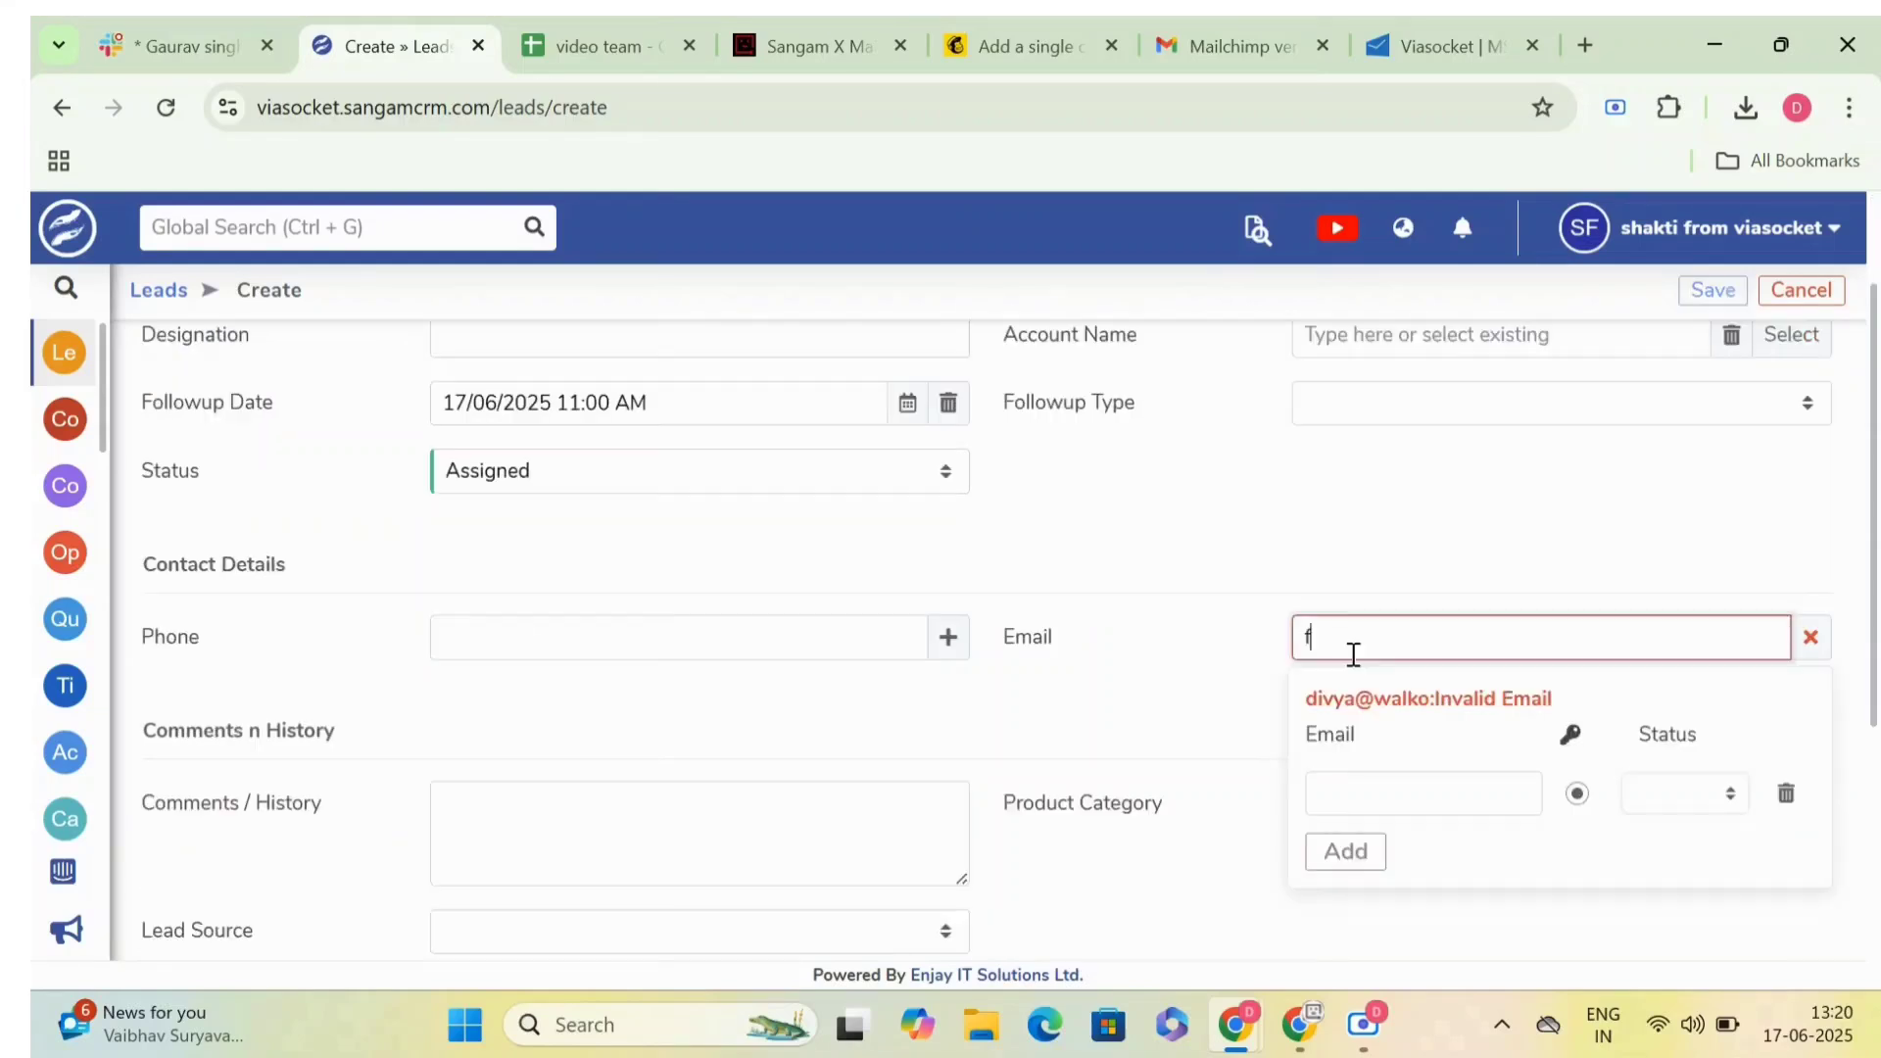
{"action": "key", "text": "BackSpace"}
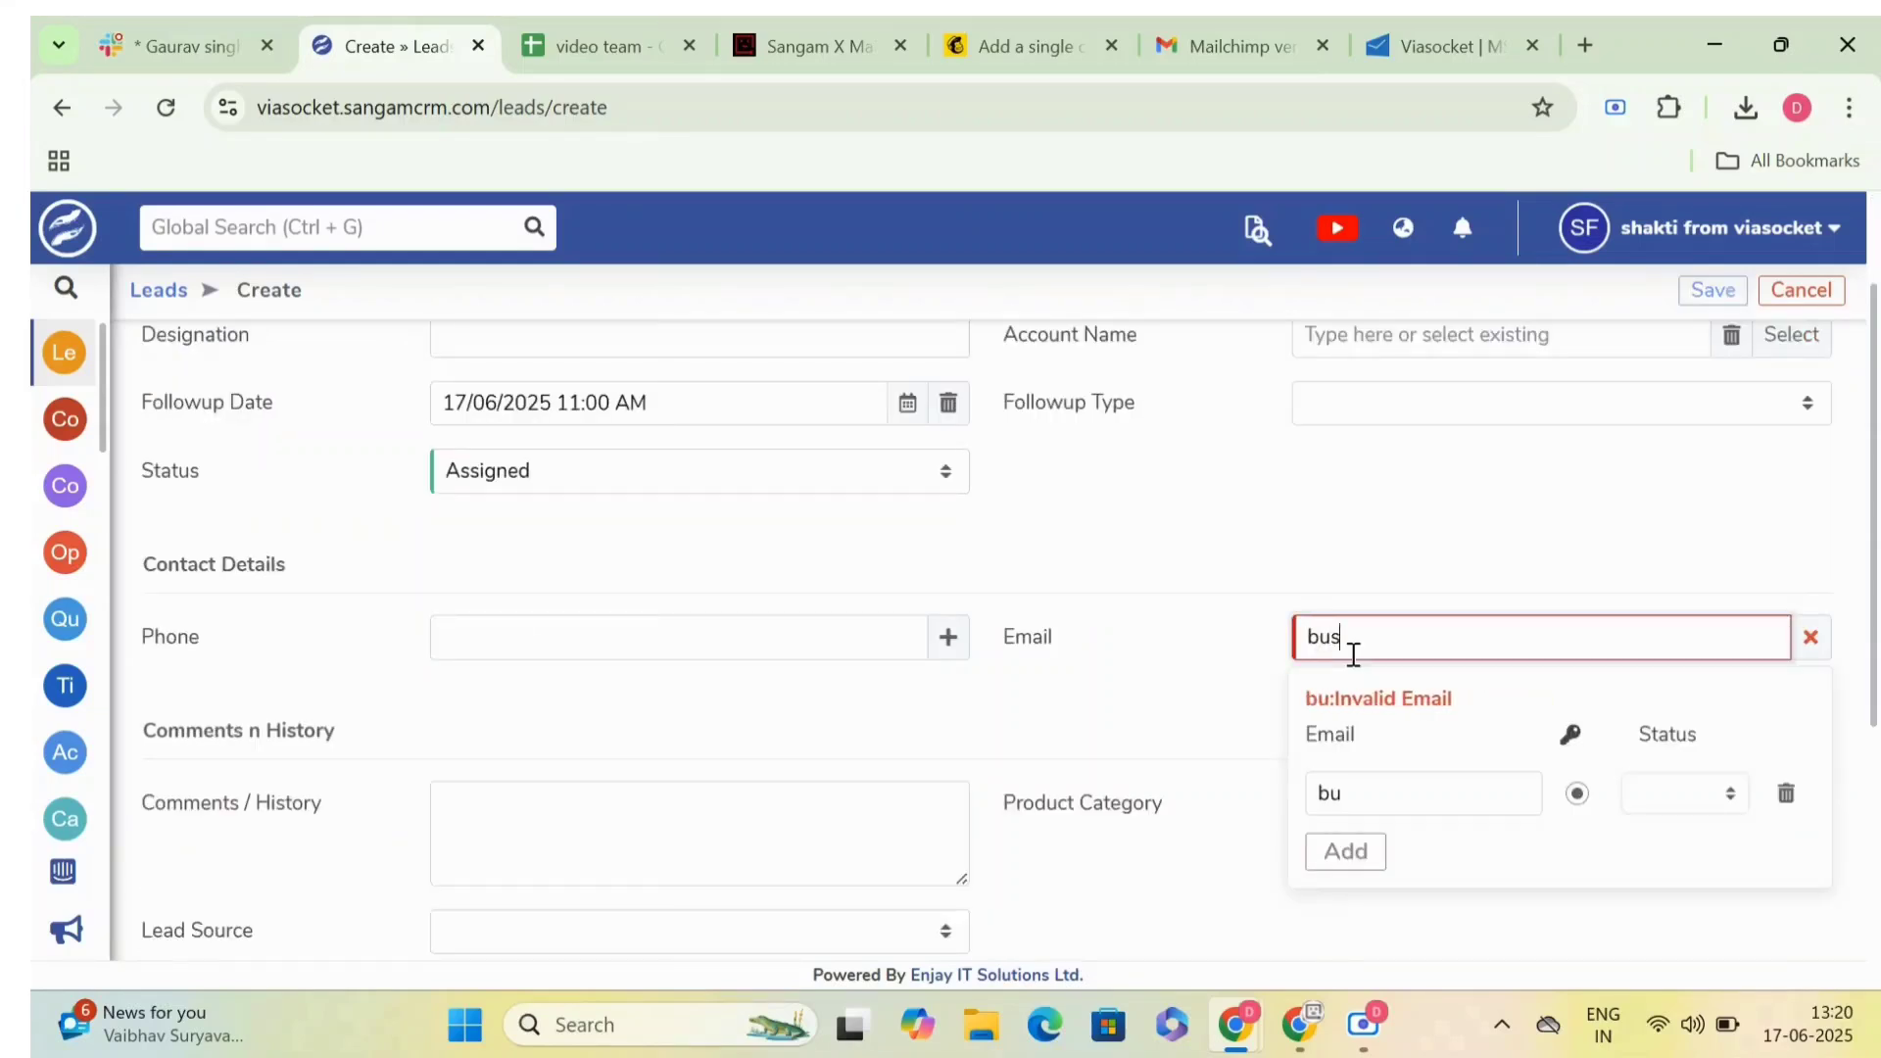
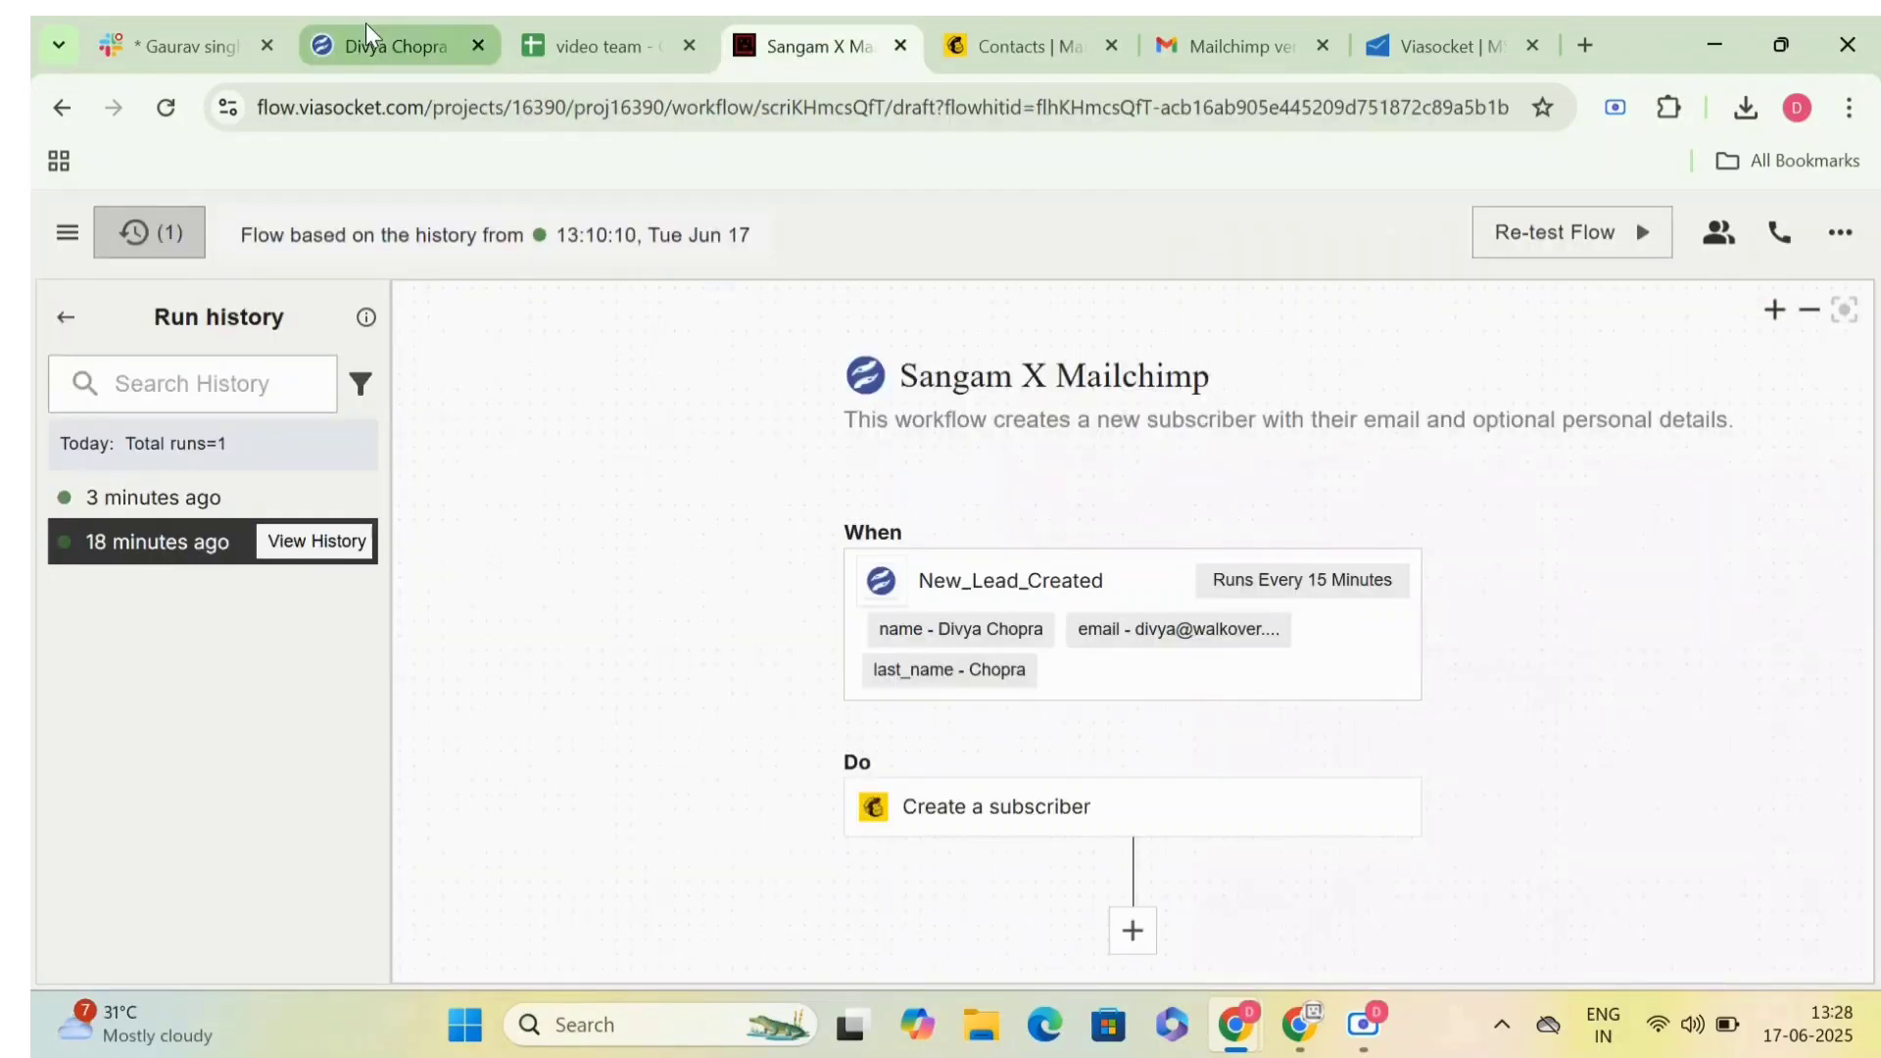
- Switch to the viaSocket flow and review the latest run's payload and Create_a_subscriber response in the run history
{"action": "left_click", "coordinate": [366, 22]}
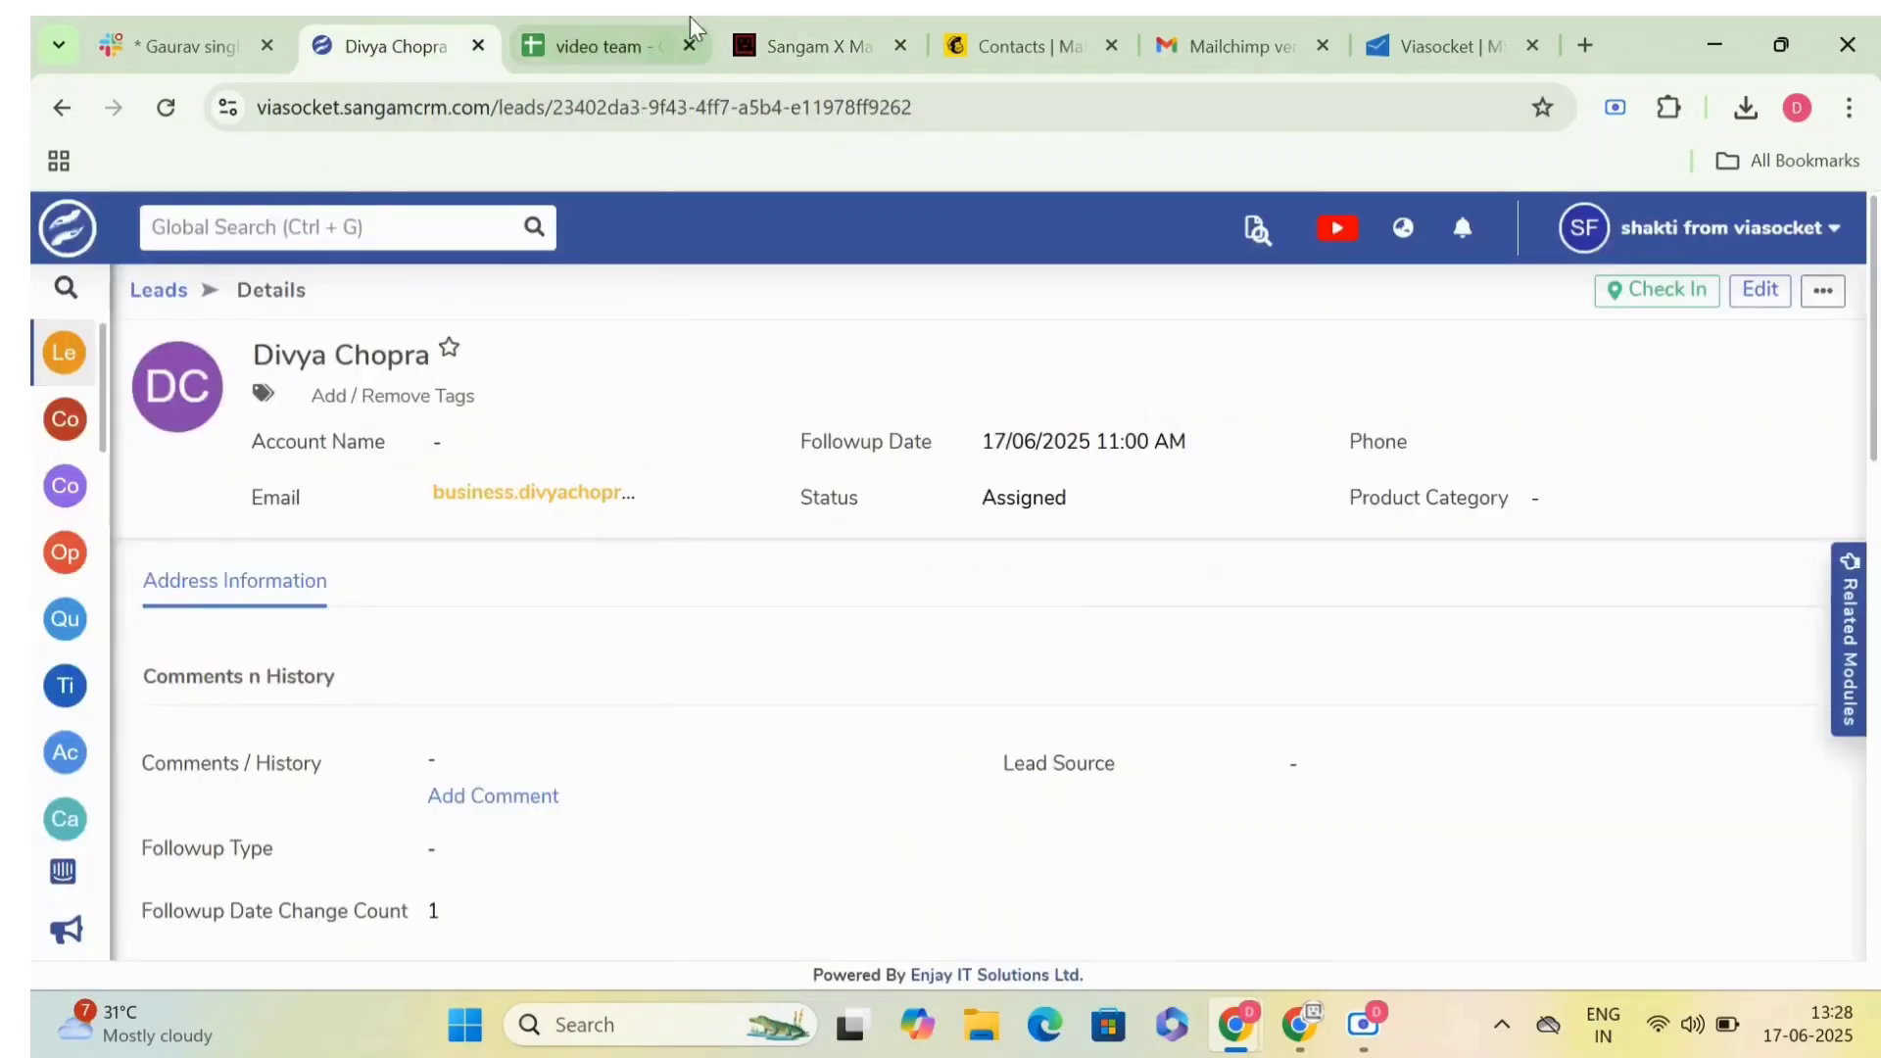
{"action": "left_click", "coordinate": [778, 37]}
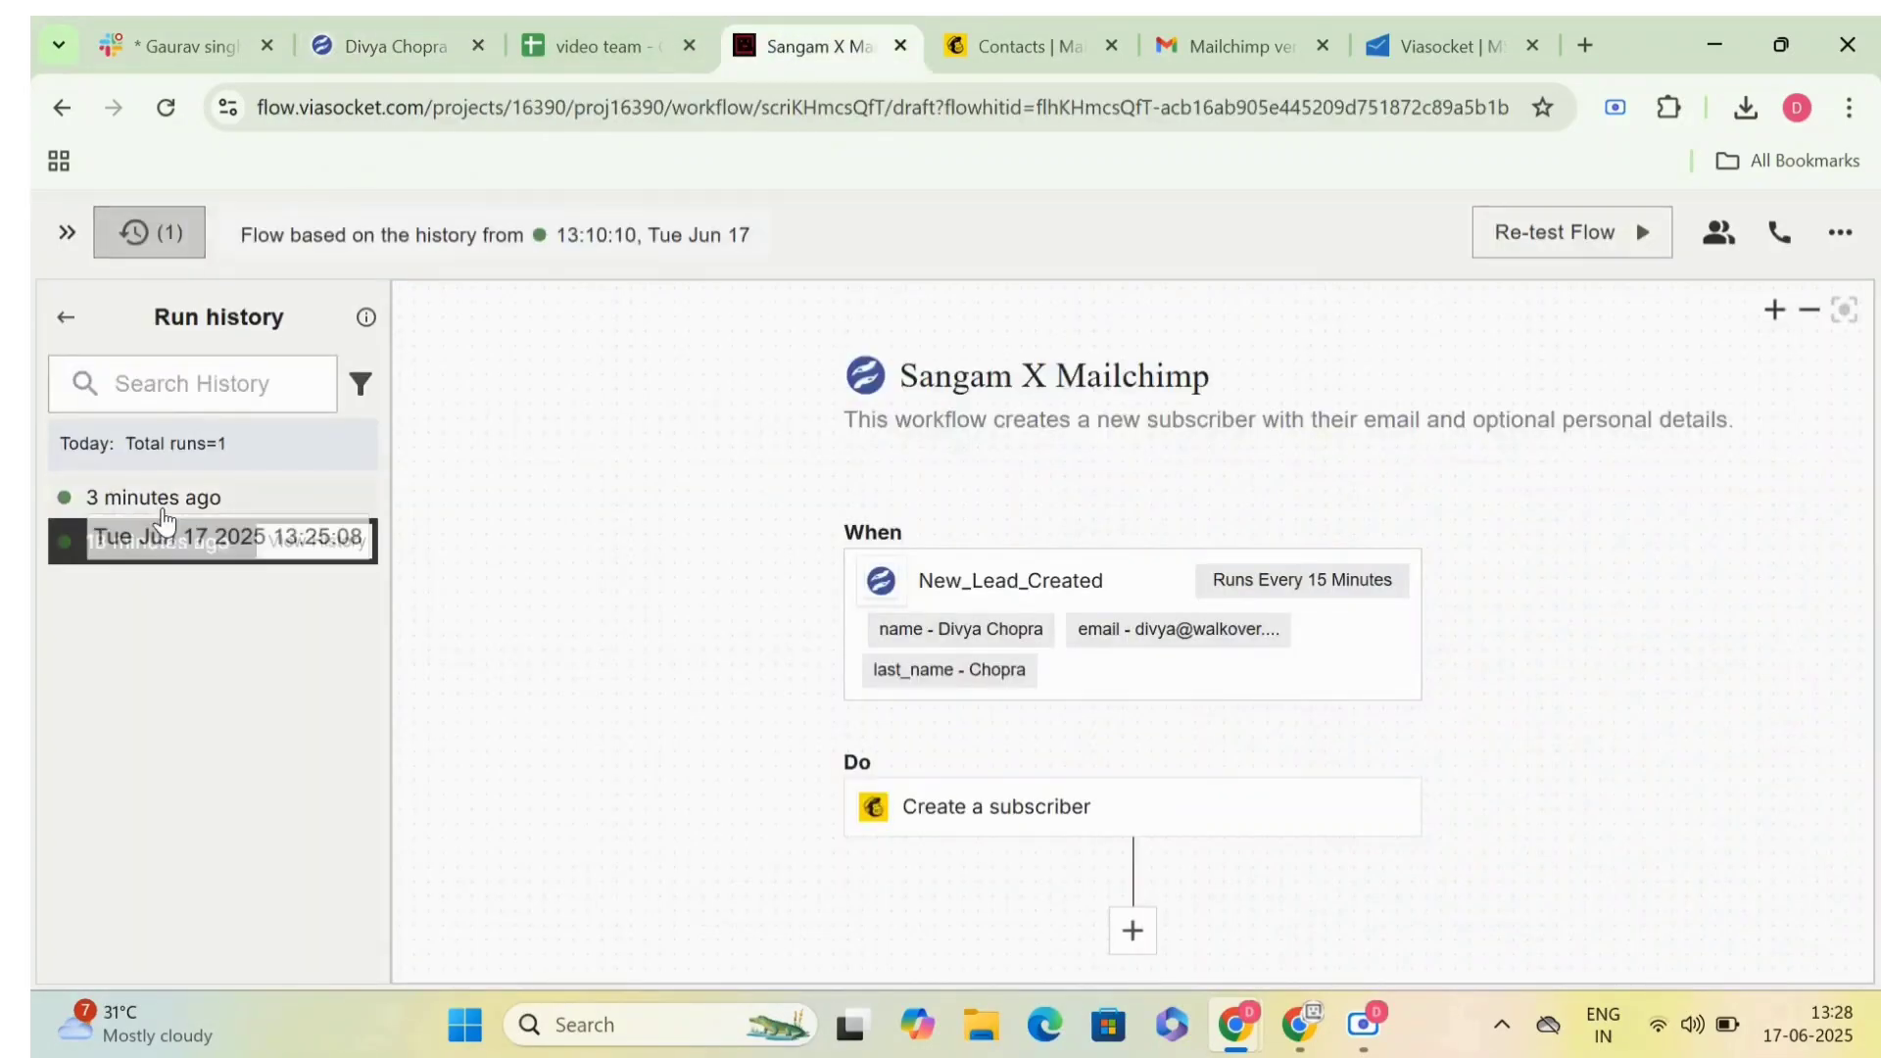
{"action": "left_click", "coordinate": [163, 499]}
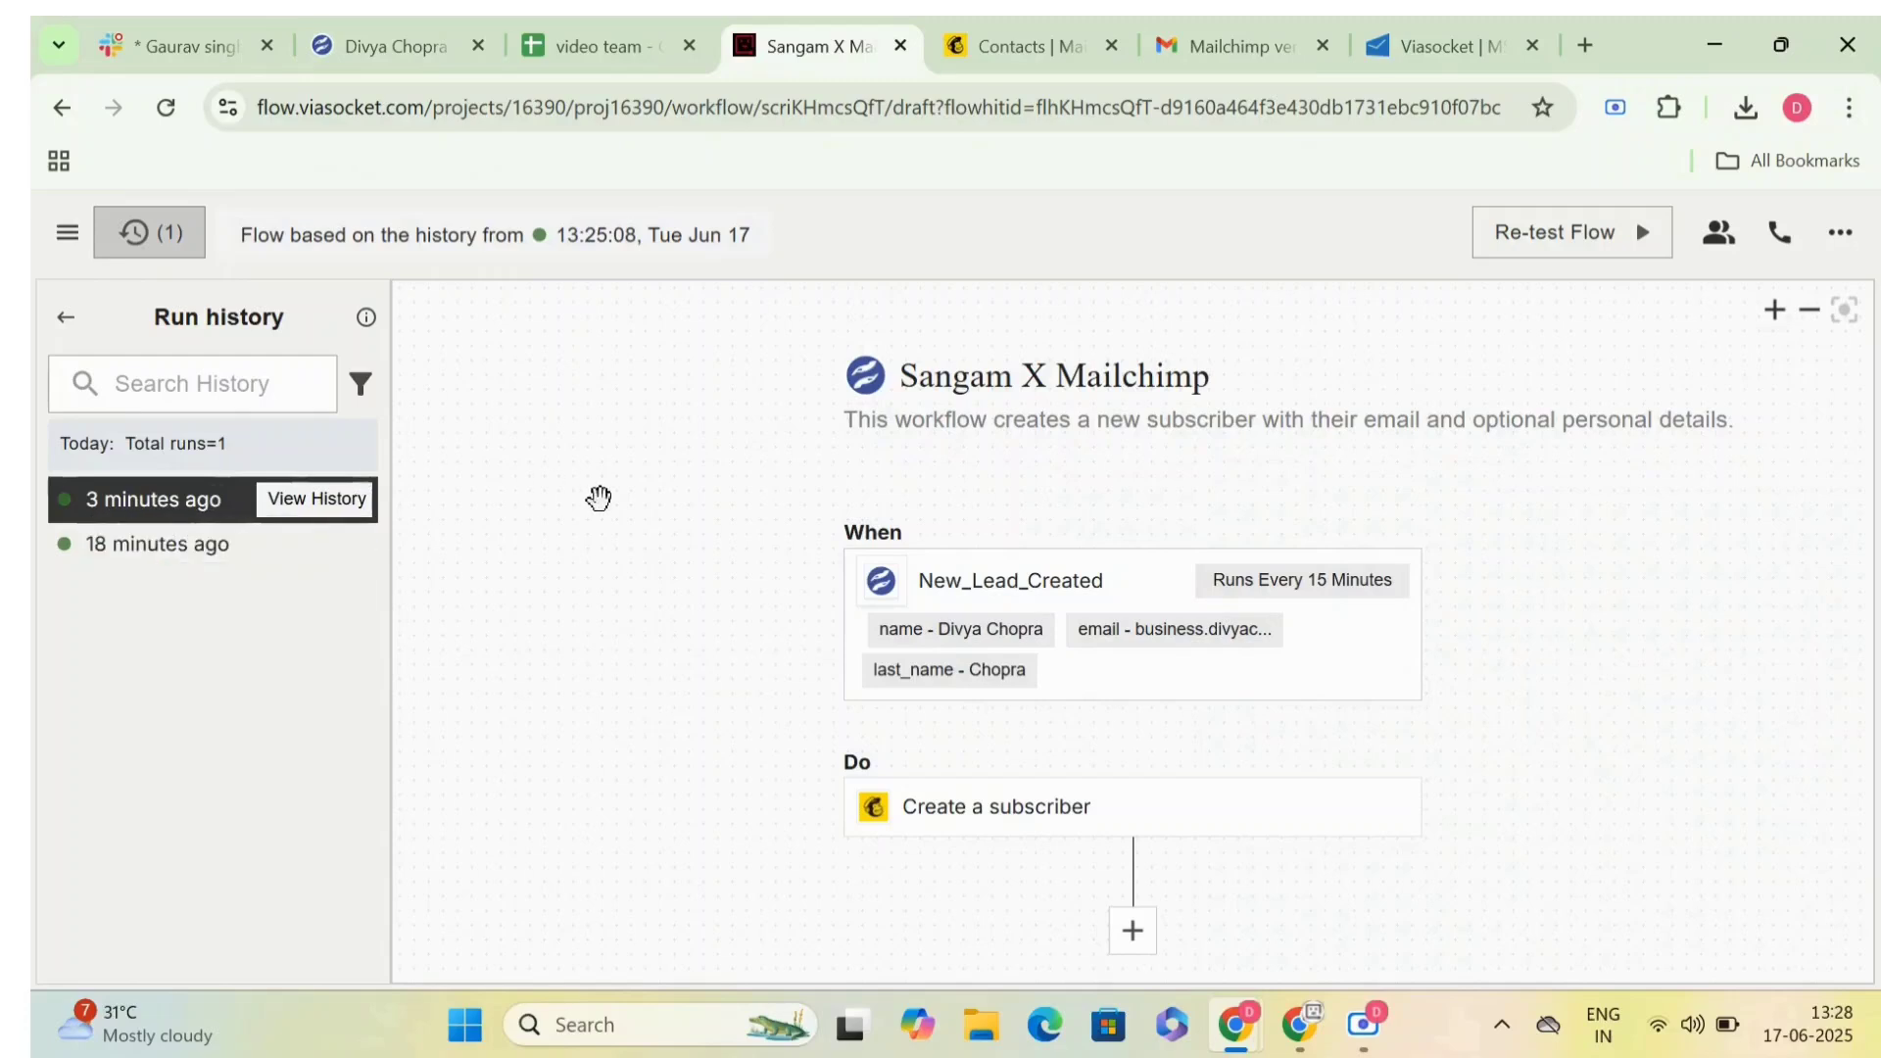
{"action": "left_click", "coordinate": [363, 502]}
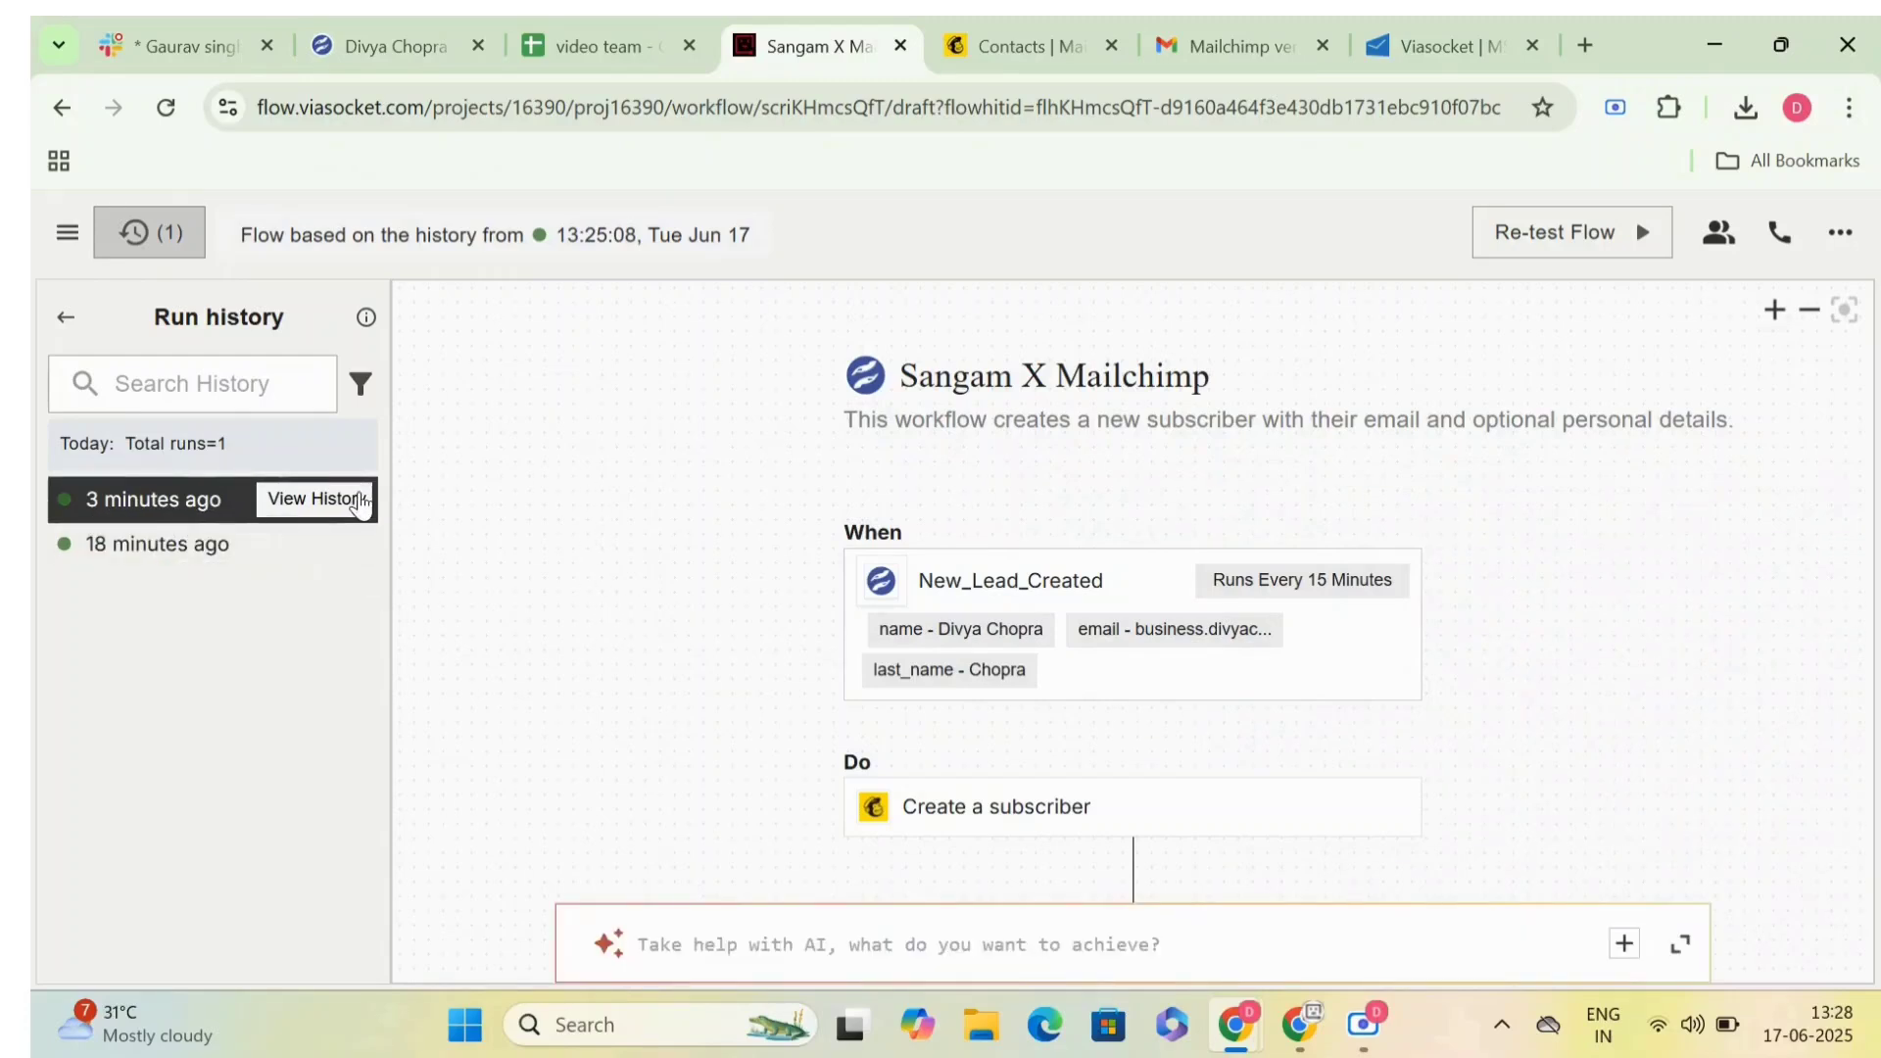
{"action": "scroll", "coordinate": [590, 698], "scroll_direction": "down", "scroll_amount": 1}
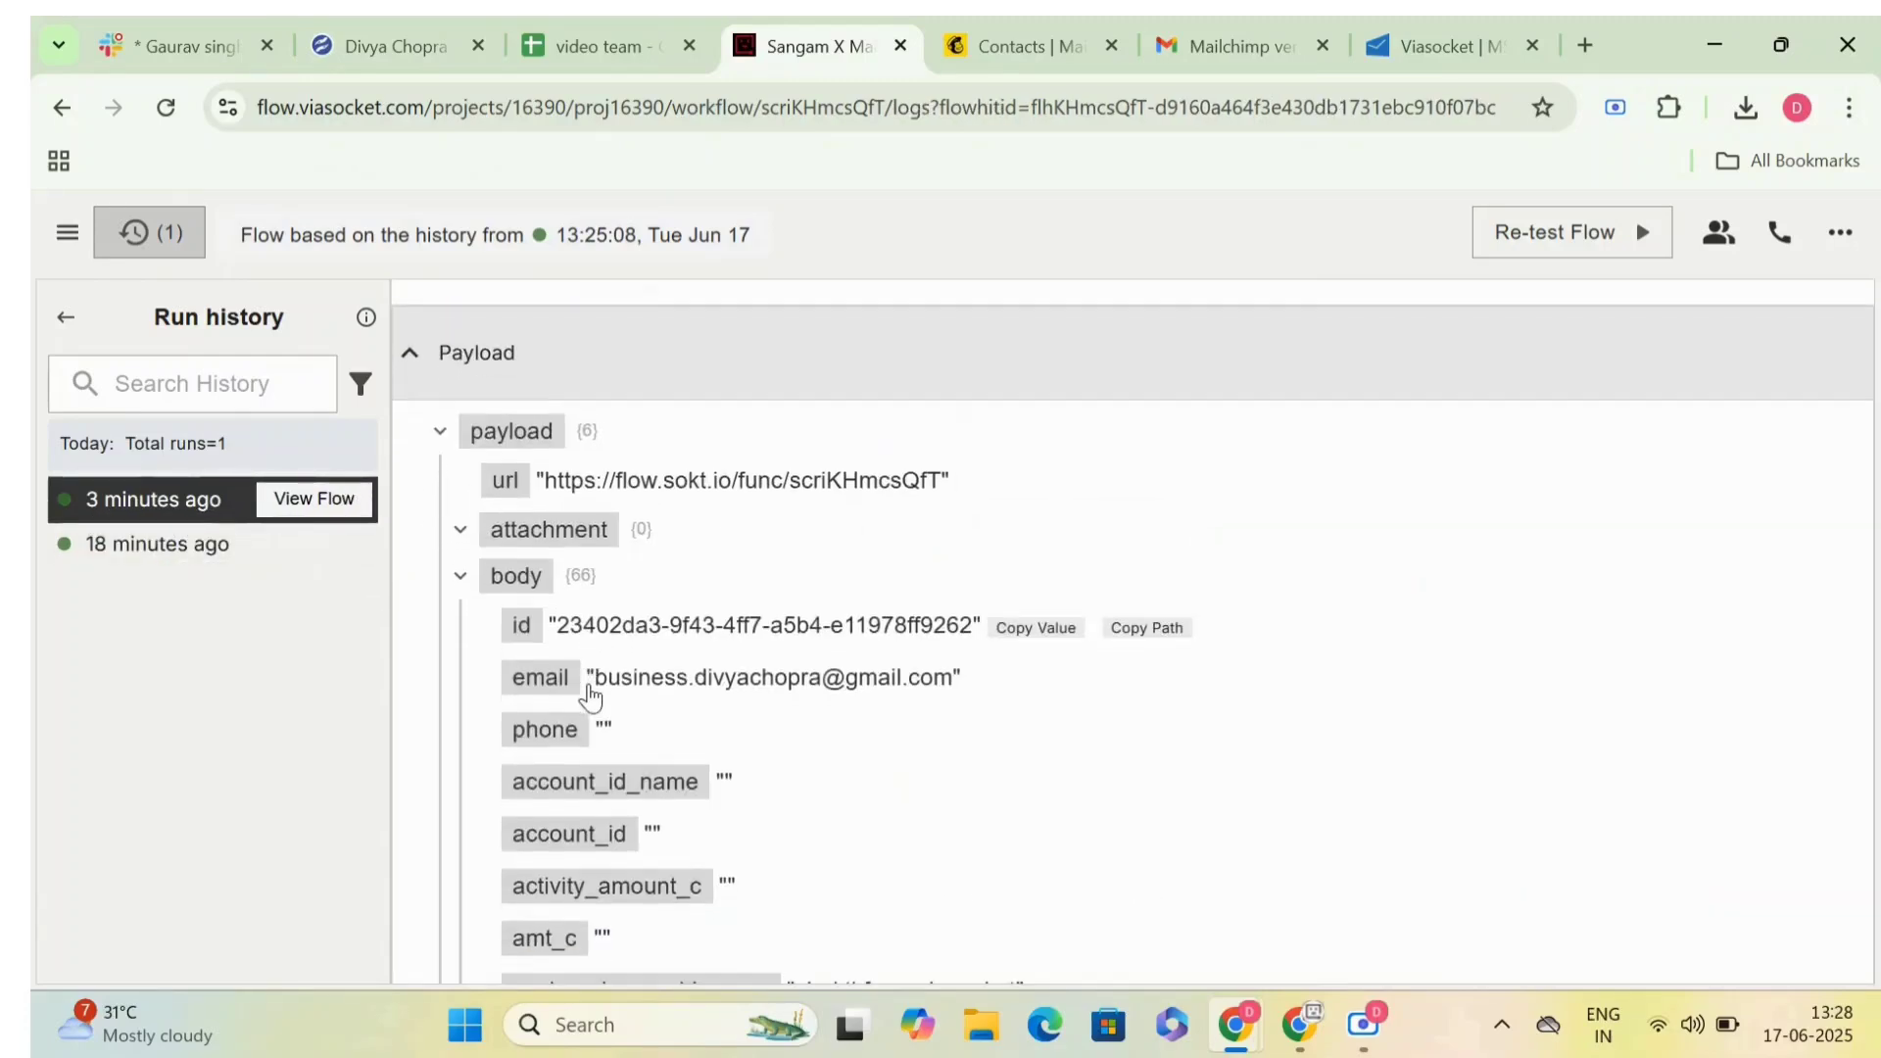
{"action": "scroll", "coordinate": [624, 693], "scroll_direction": "down", "scroll_amount": 15}
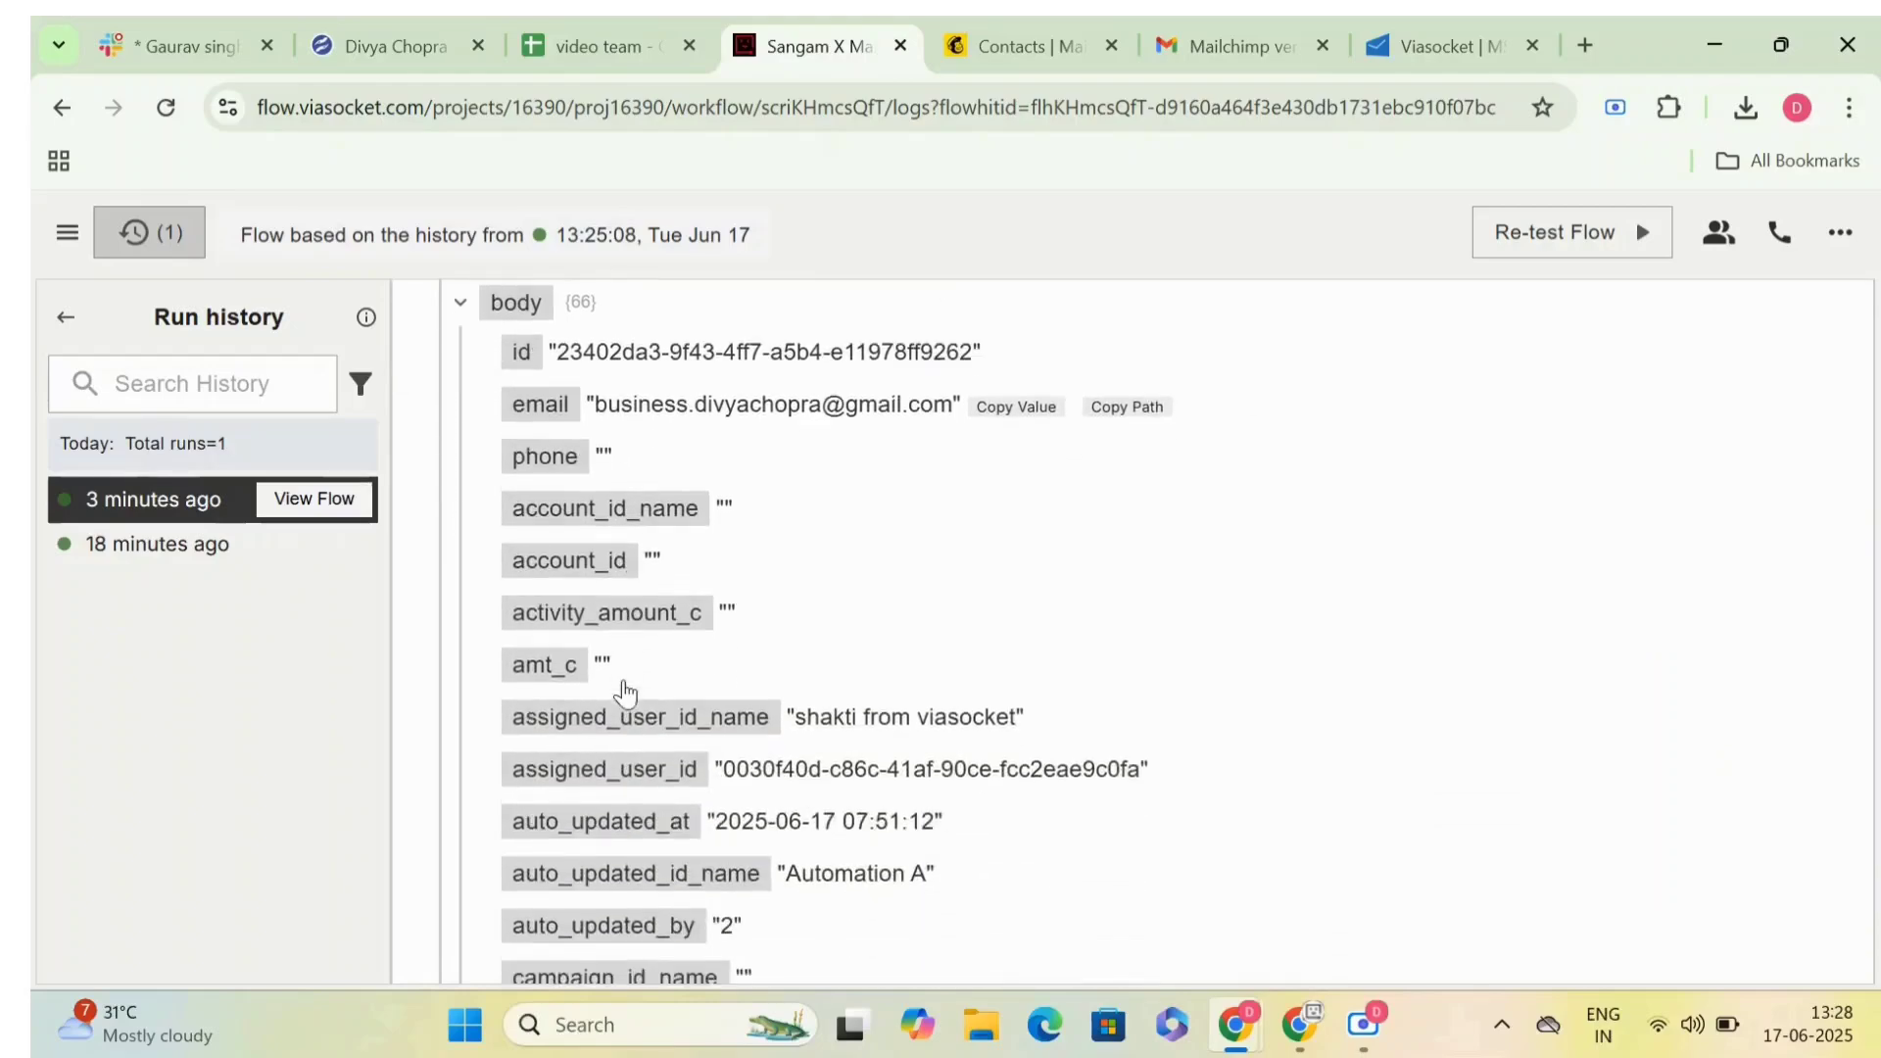
{"action": "scroll", "coordinate": [624, 693], "scroll_direction": "down", "scroll_amount": 20}
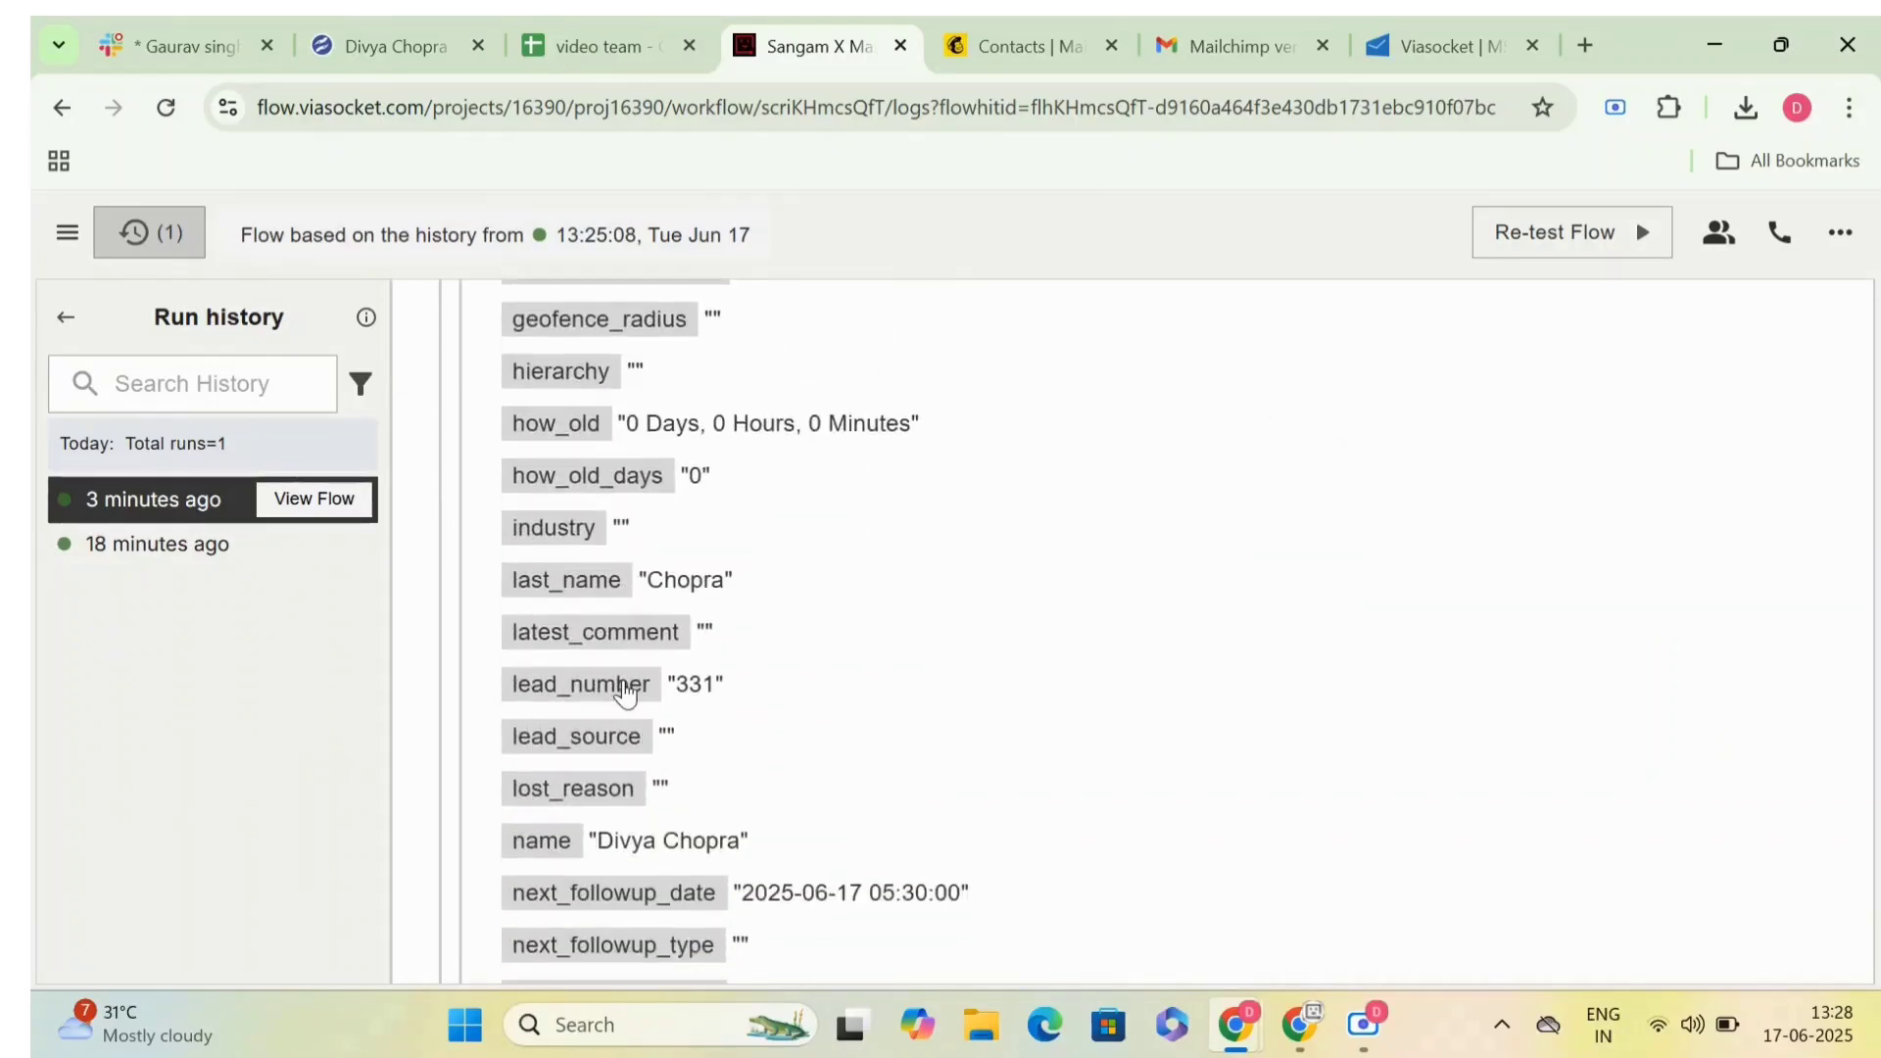
{"action": "scroll", "coordinate": [625, 694], "scroll_direction": "down", "scroll_amount": 5}
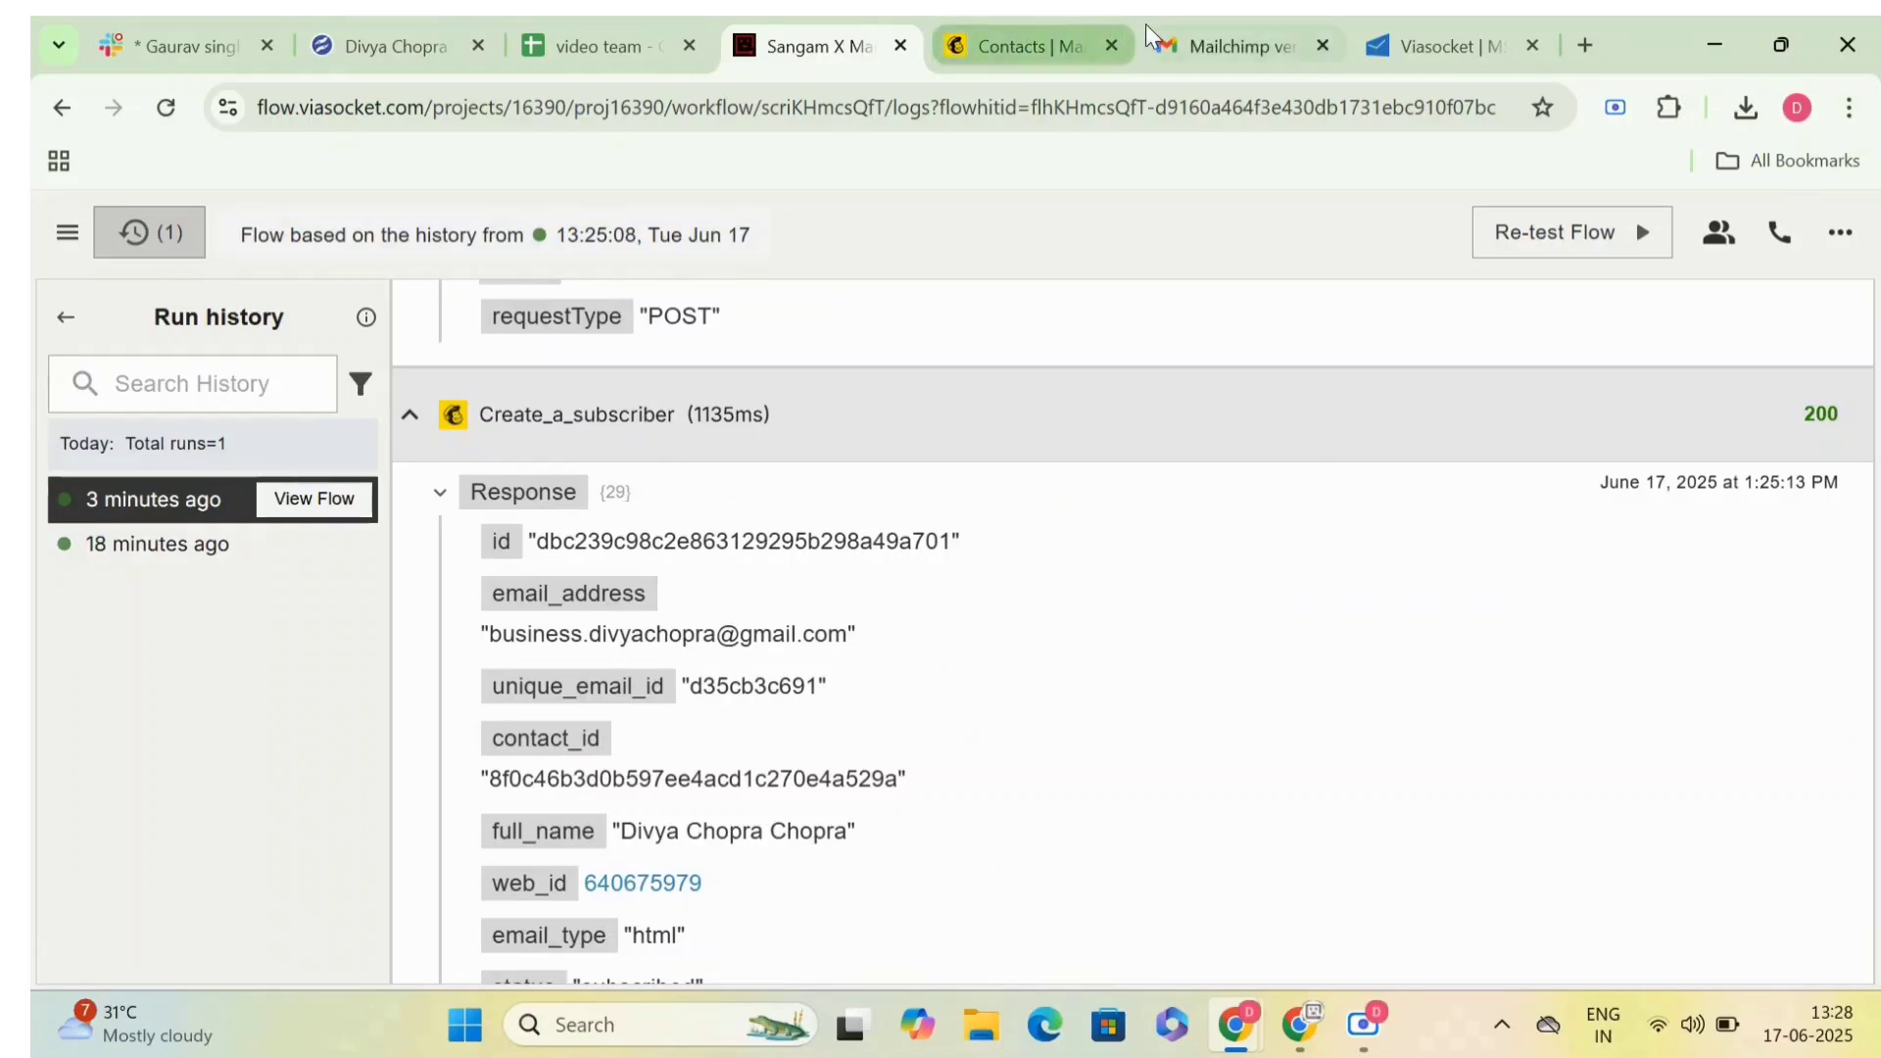
- Switch to Mailchimp and check the audience contacts for the new lead's email address
{"action": "left_click", "coordinate": [1039, 51]}
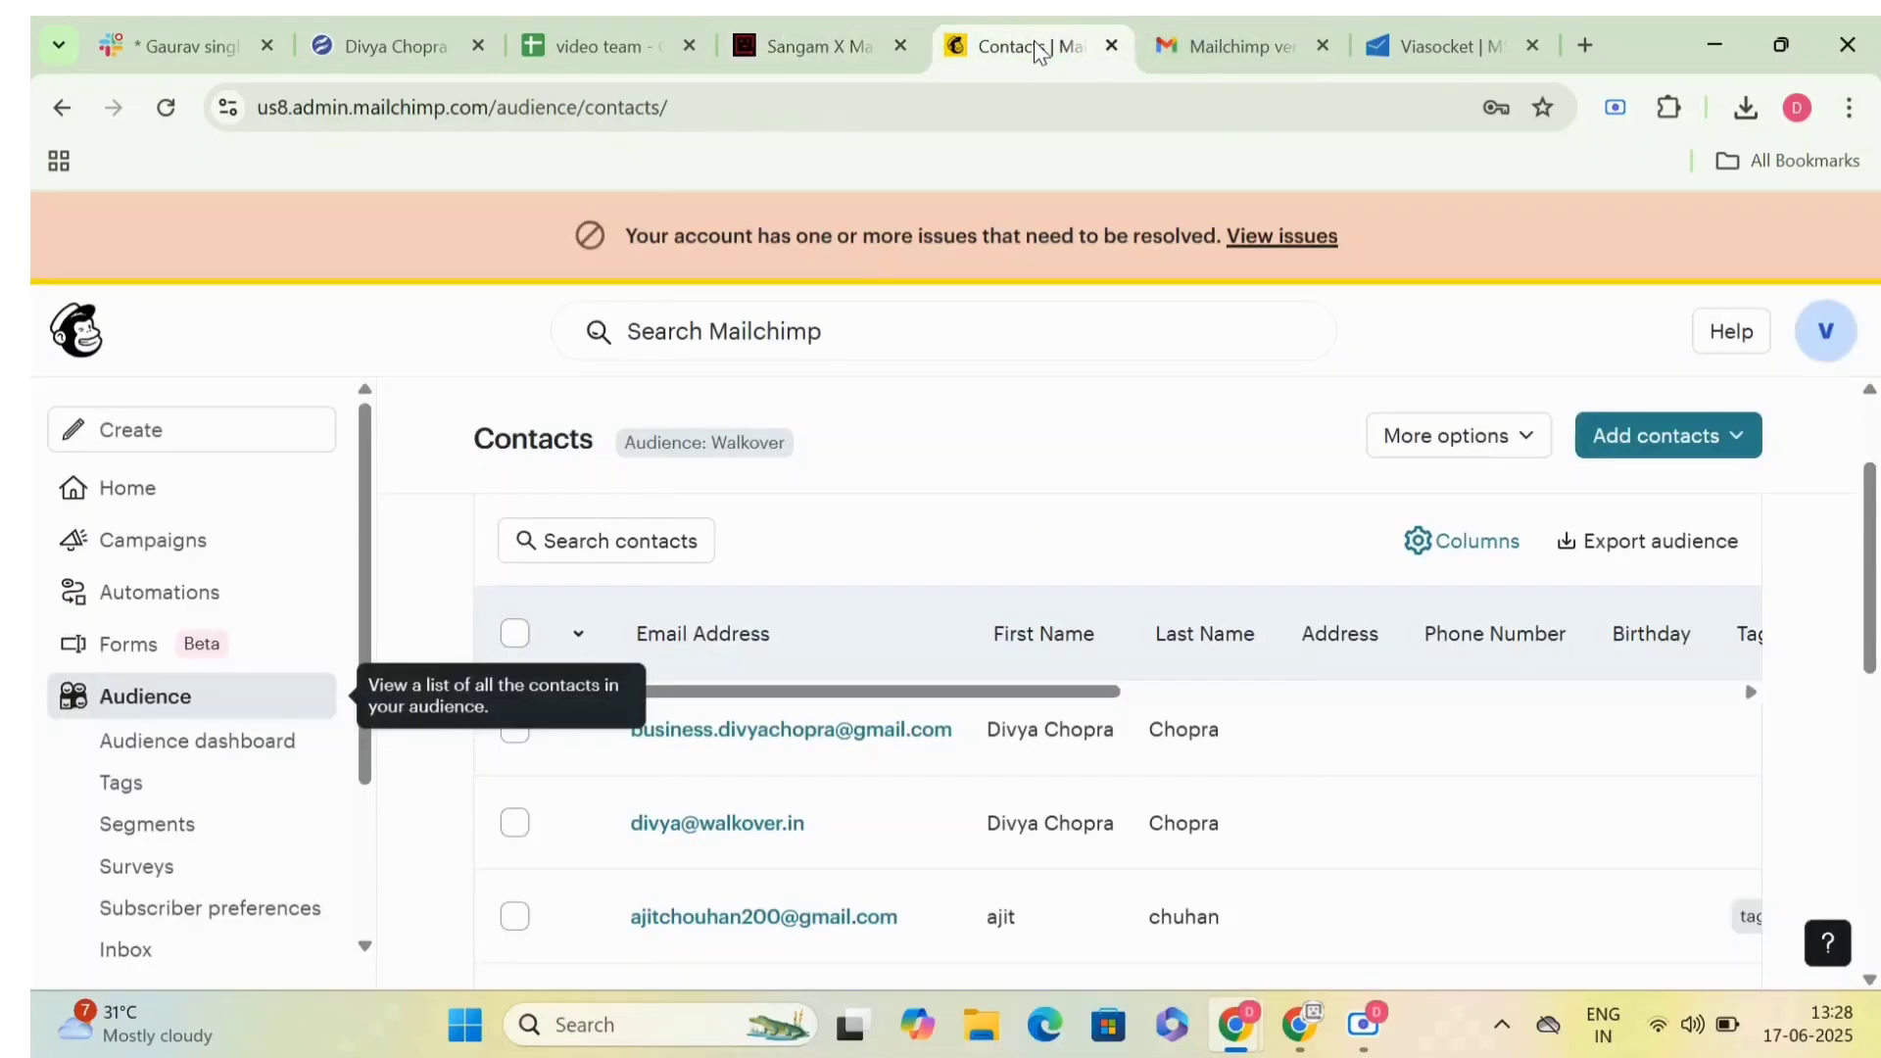
{"action": "left_click_drag", "start_coordinate": [960, 737], "coordinate": [621, 747]}
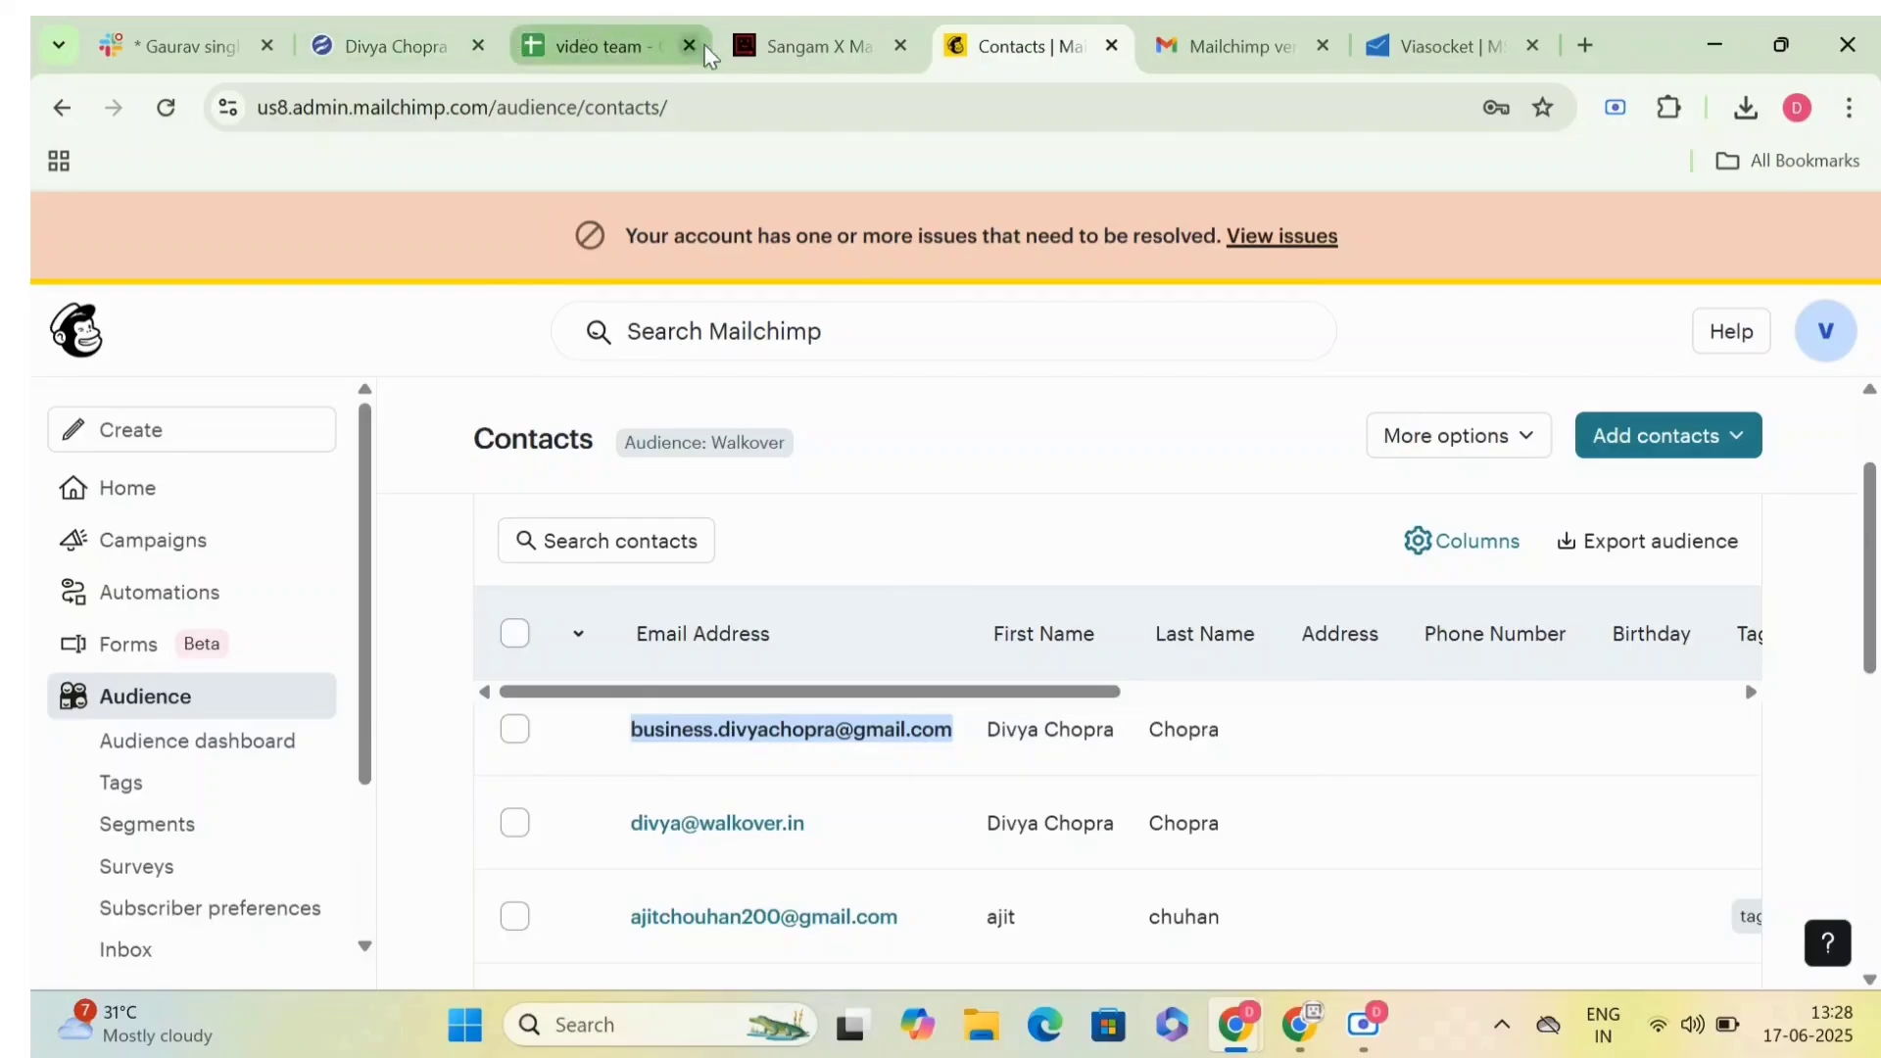